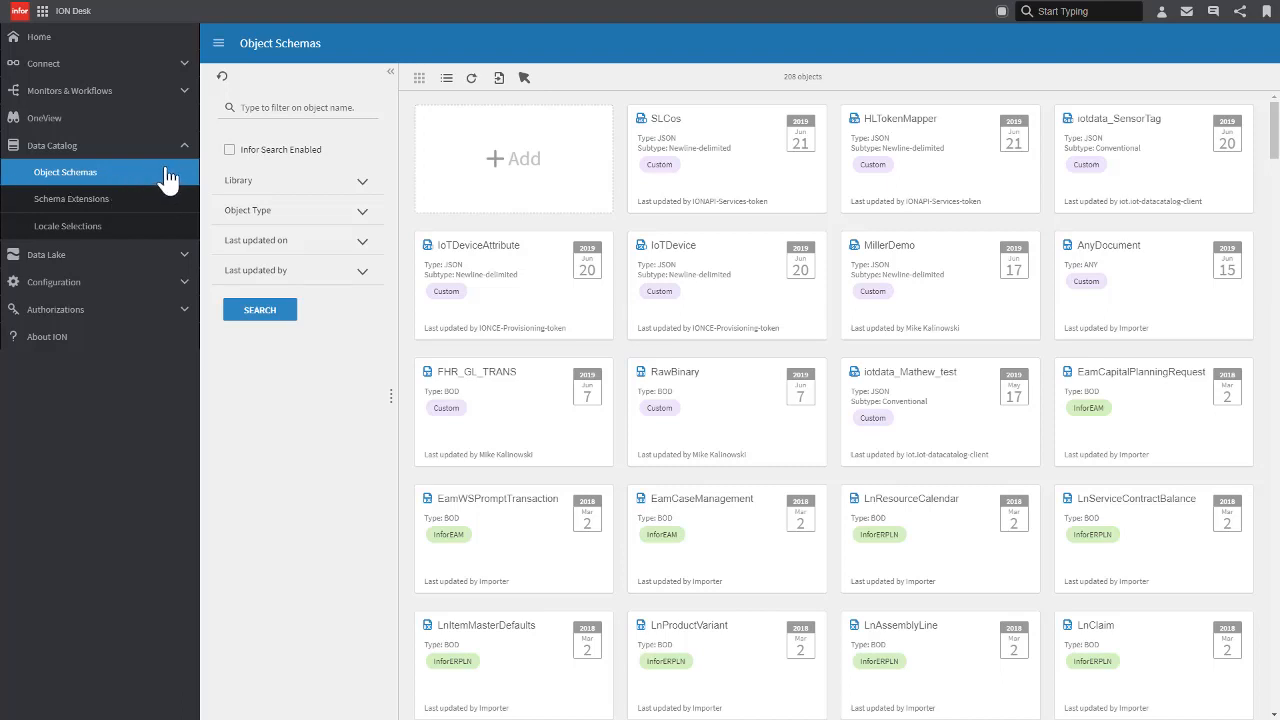
# Step: Start an object schema import and choose DSV.zip as the local file for upload
pyautogui.click(498, 79)
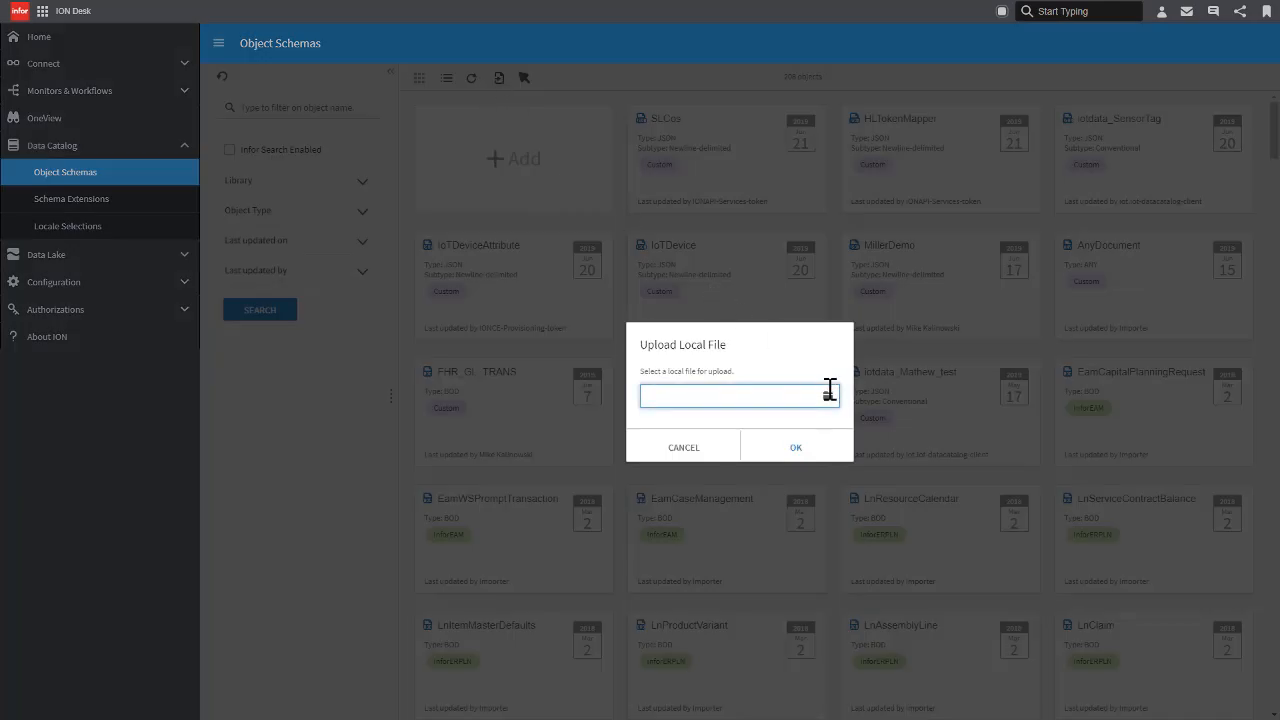
pyautogui.click(828, 398)
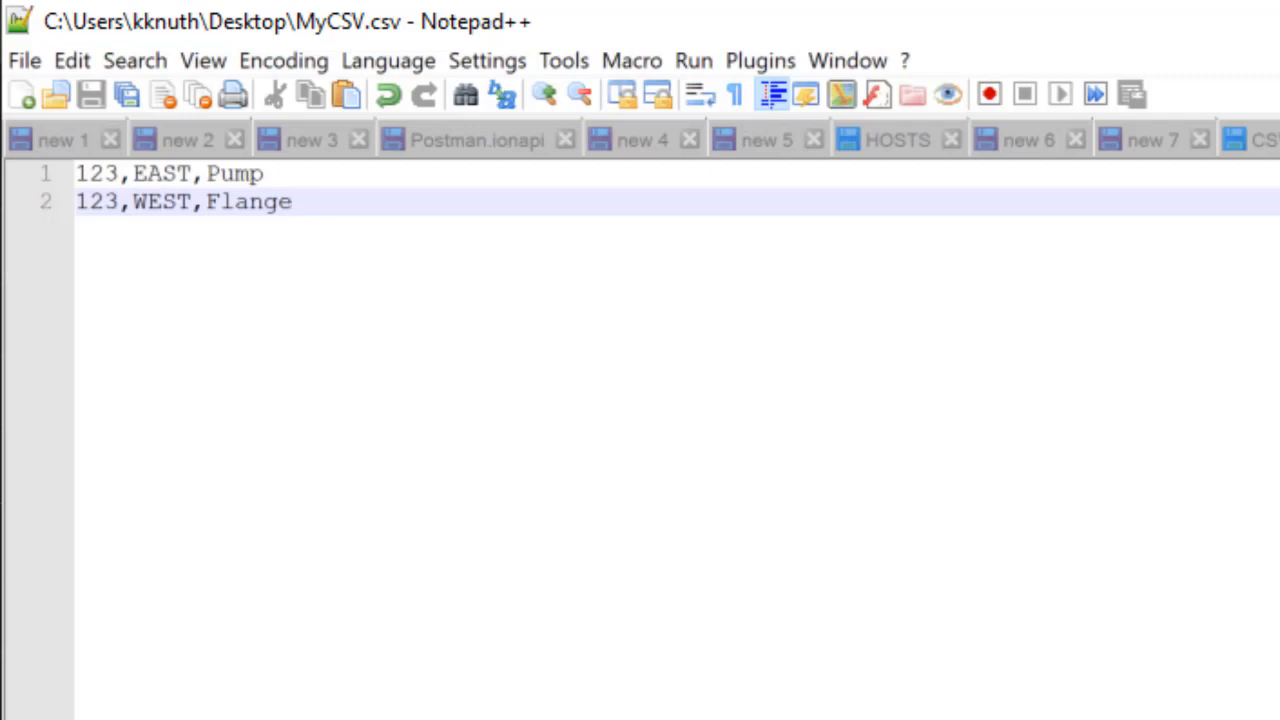
# Step: Switch to Notepad++ and examine the separator and the property definitions in CSVdemo.schema.json
pyautogui.click(1262, 140)
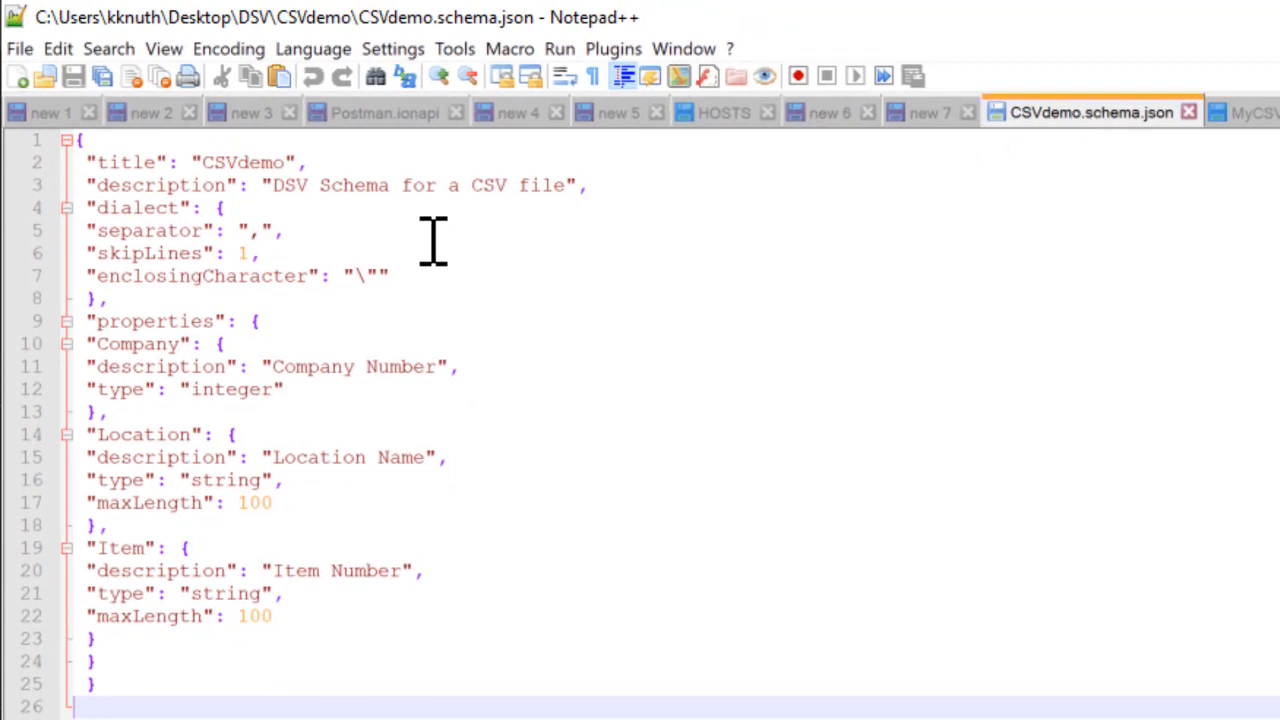
pyautogui.click(258, 236)
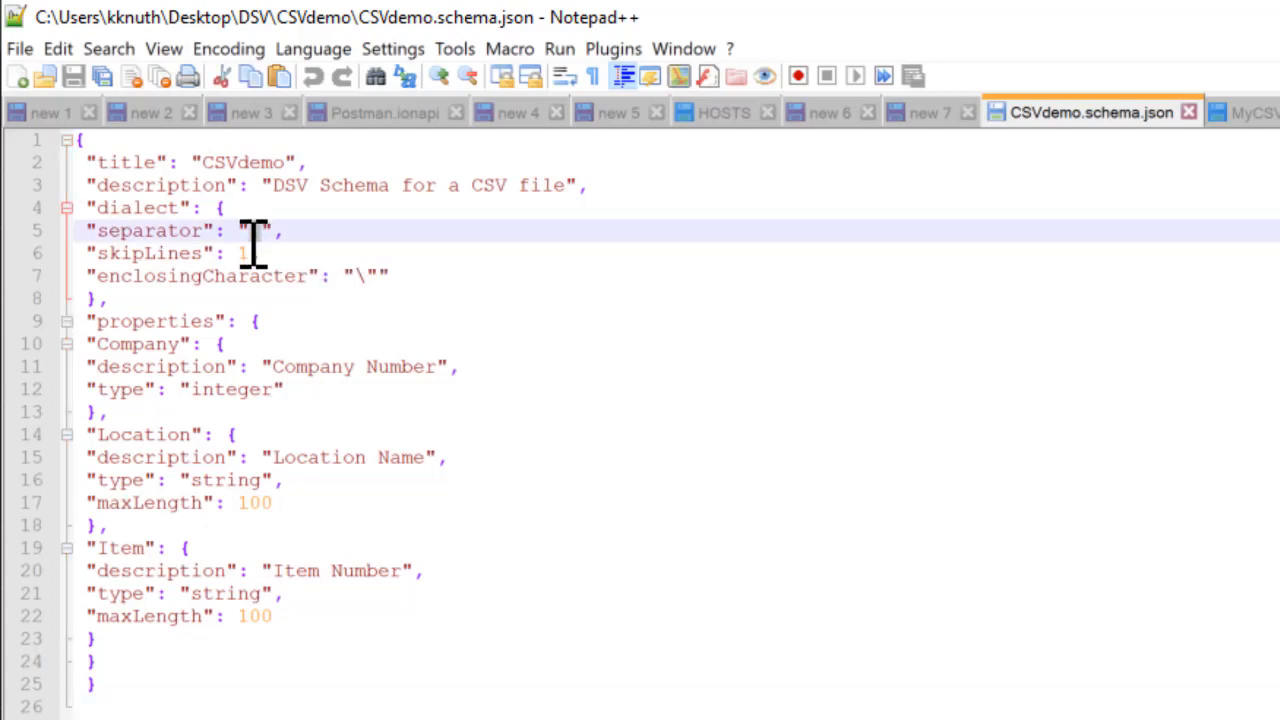
pyautogui.click(290, 620)
pyautogui.moveTo(290, 620); pyautogui.dragTo(80, 332)
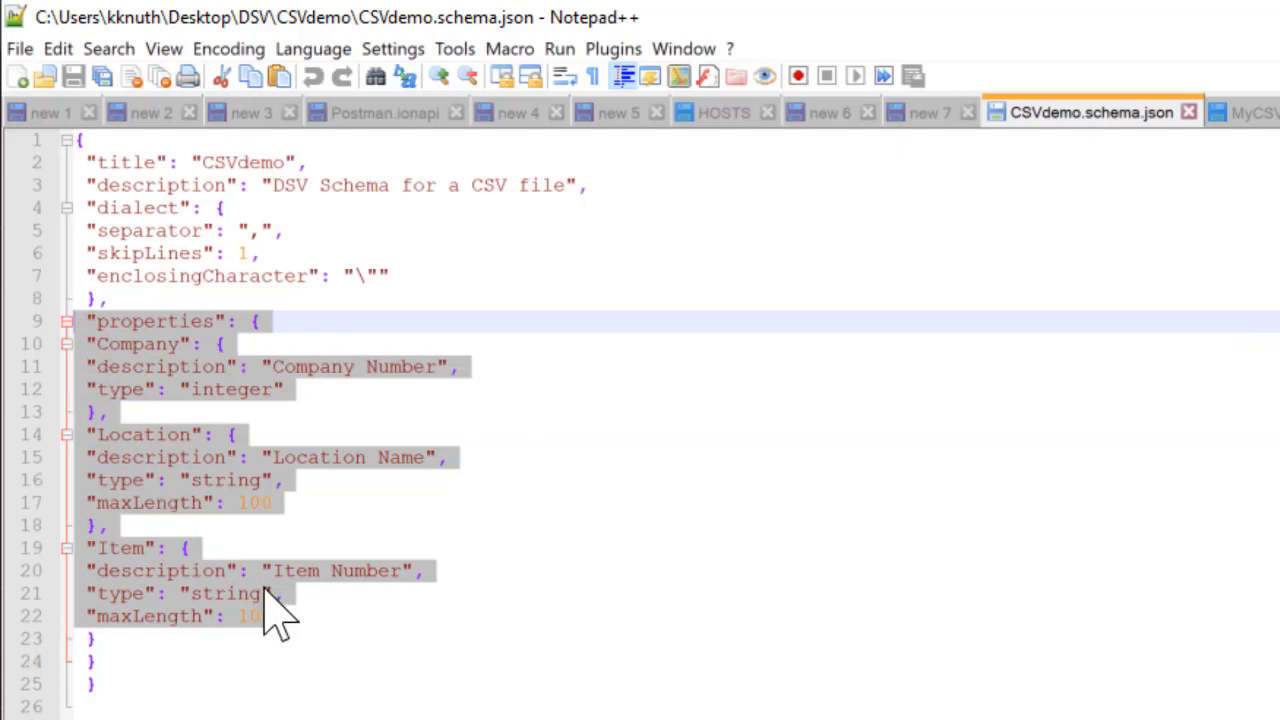
pyautogui.click(420, 703)
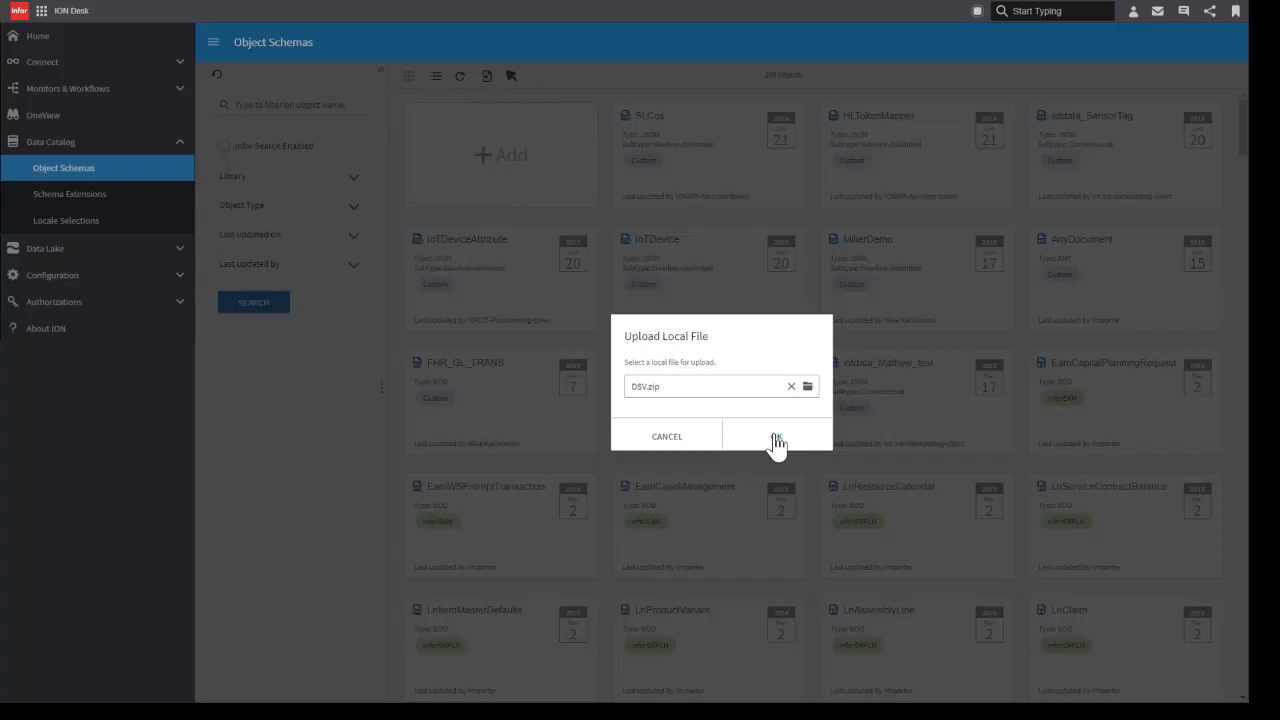
# Step: Upload DSV.zip in ION Desk to import its object, and open the CSVdemo object schema
pyautogui.click(776, 441)
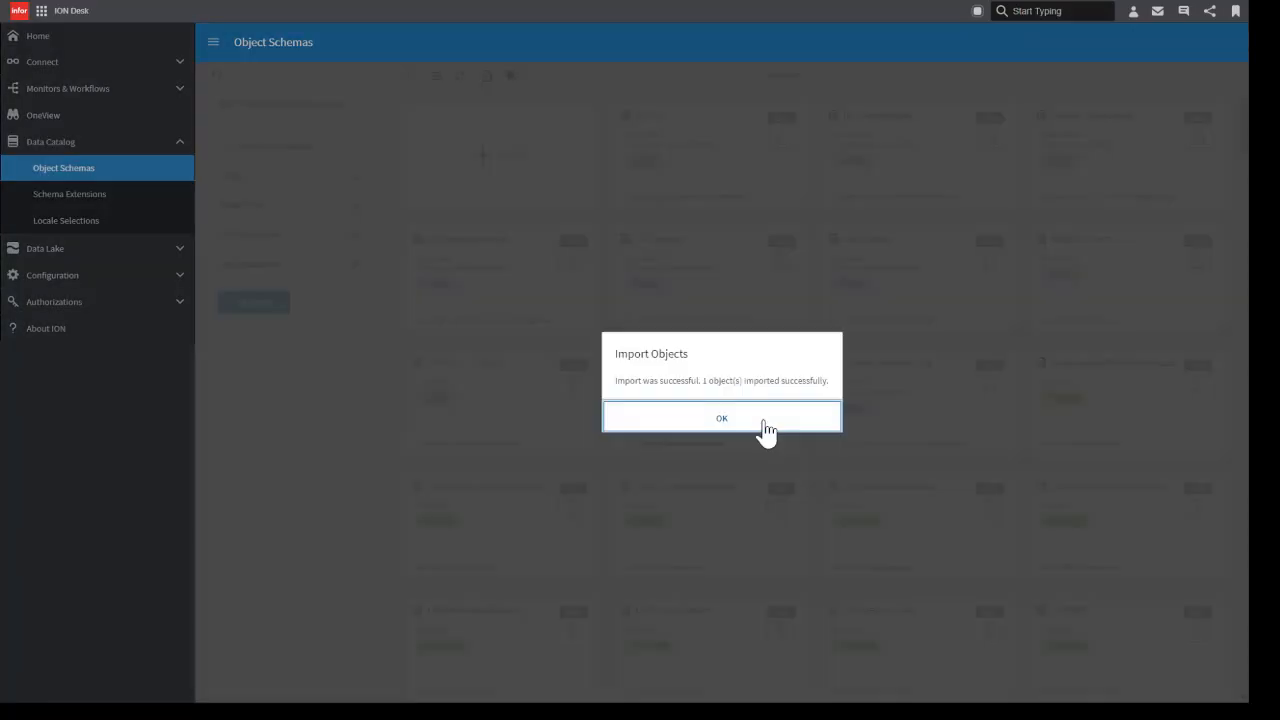
pyautogui.click(766, 428)
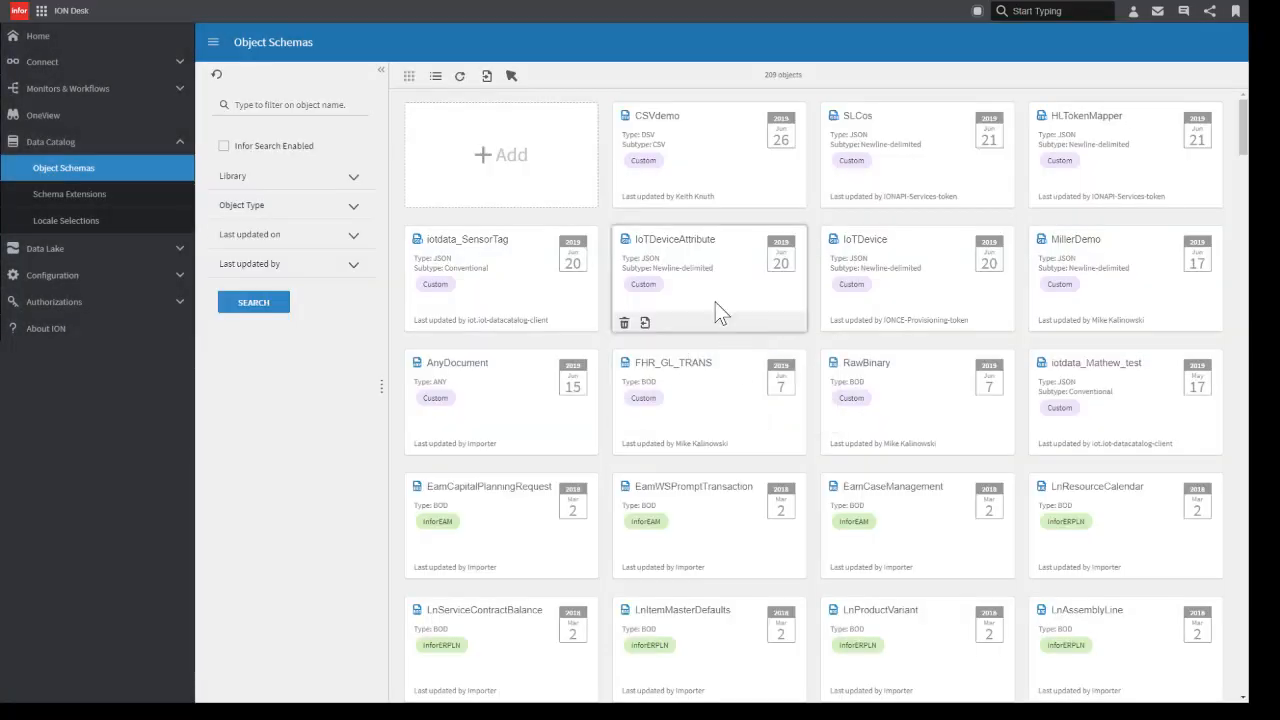
pyautogui.click(686, 153)
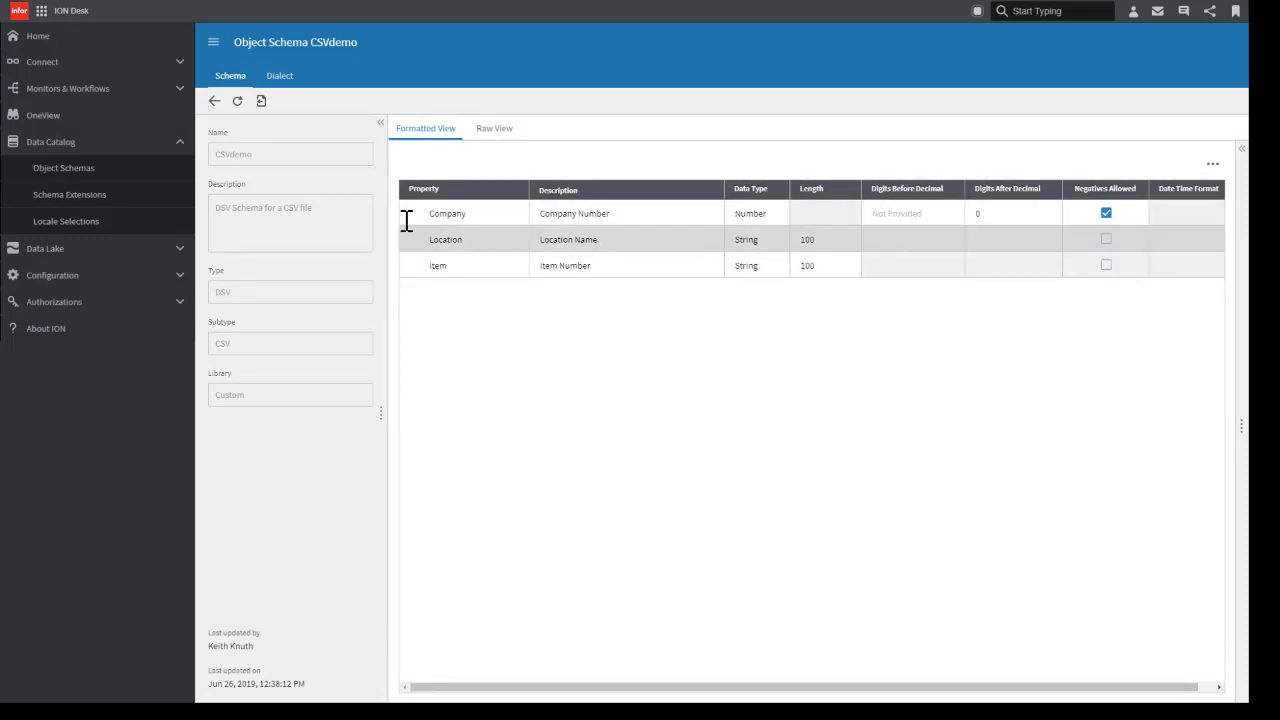
# Step: Add a File (sFTP from Cloud) connection point and name it DemoFTP1
pyautogui.click(77, 68)
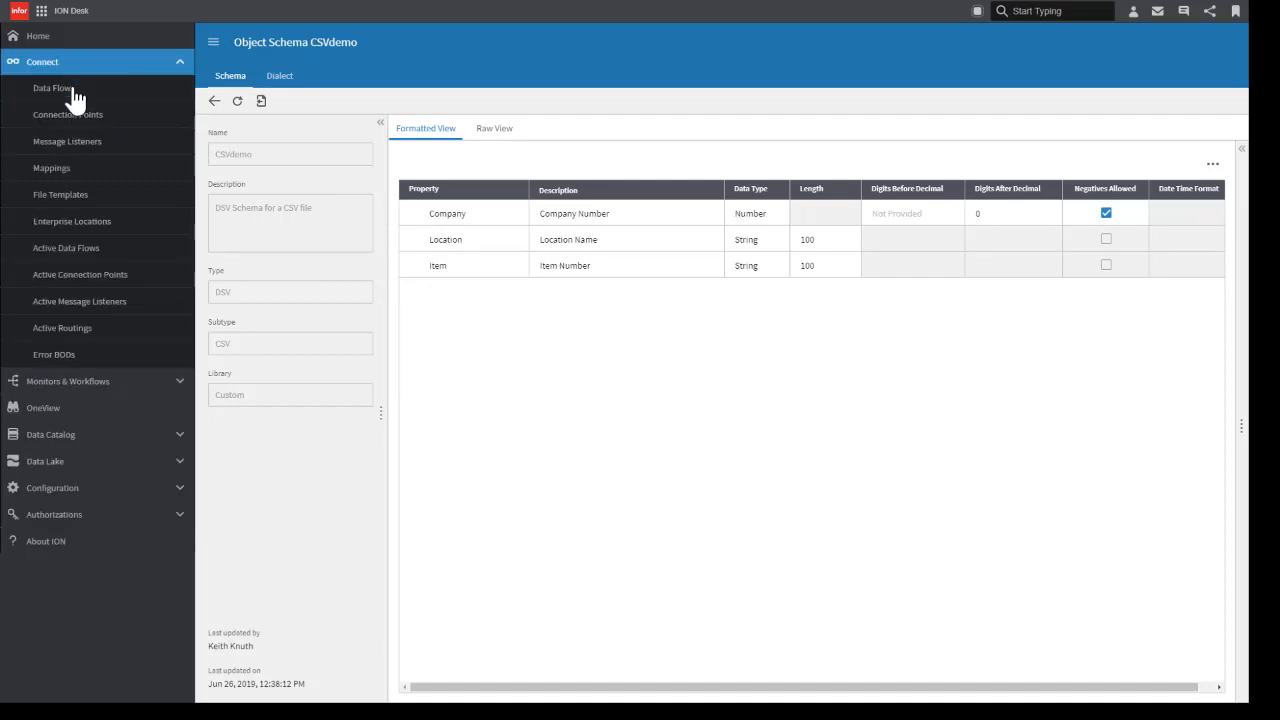
pyautogui.click(77, 126)
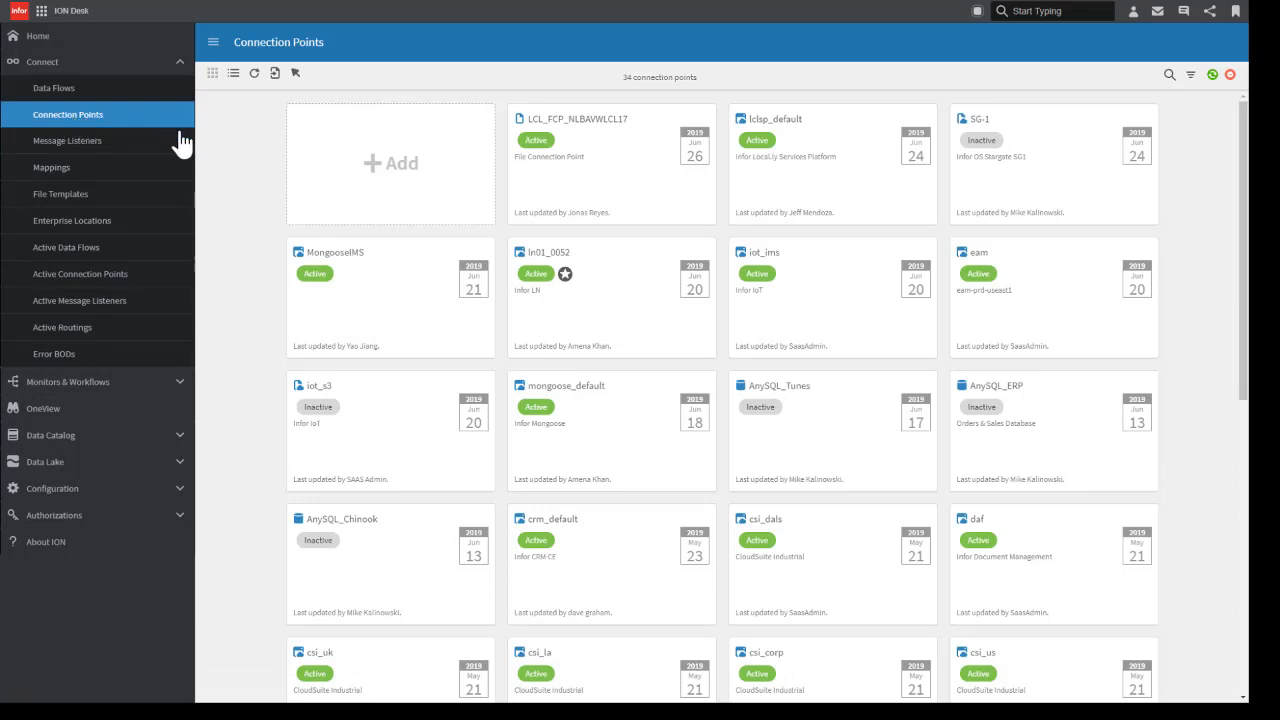
pyautogui.click(375, 172)
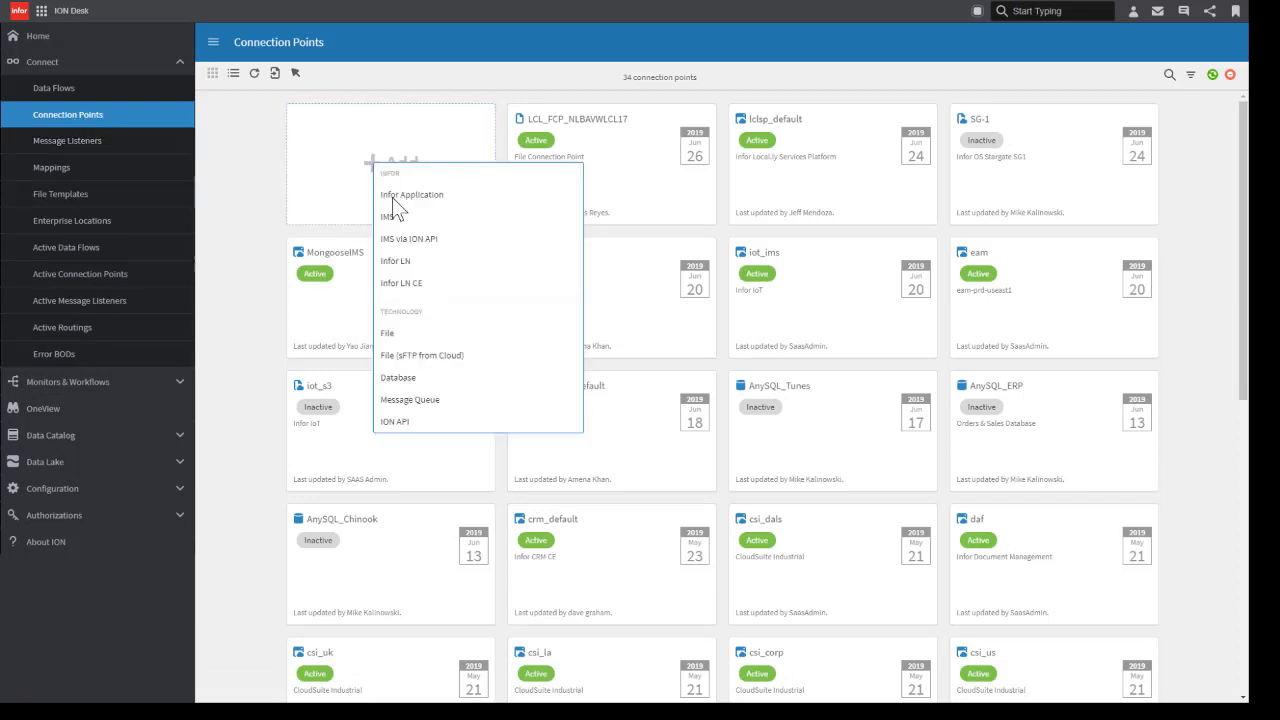
pyautogui.click(411, 360)
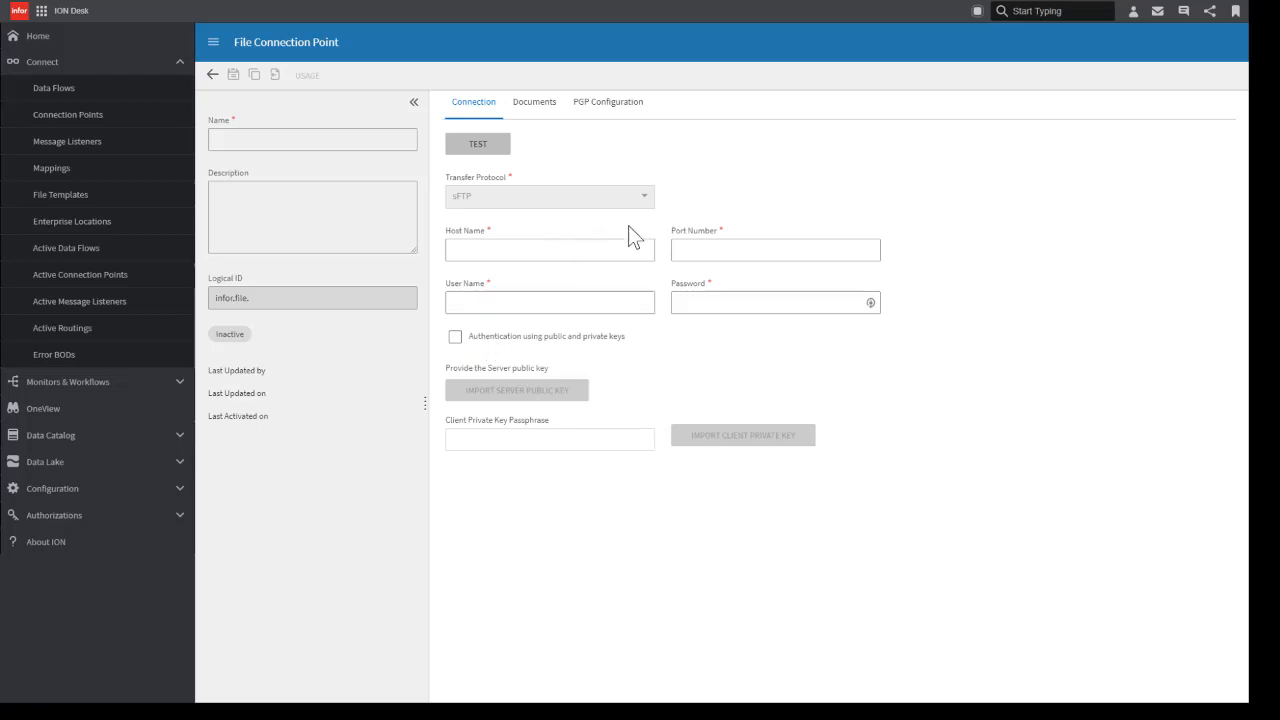
pyautogui.click(243, 140)
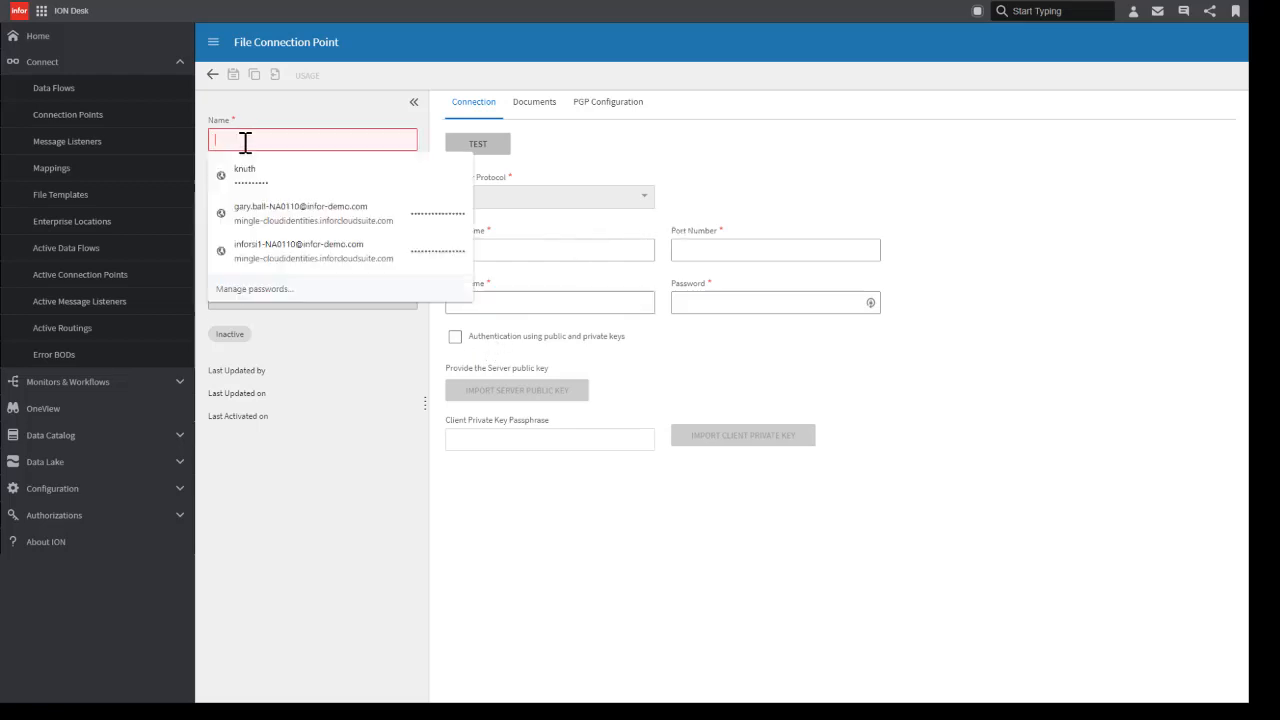
pyautogui.write('DemoFTP1')
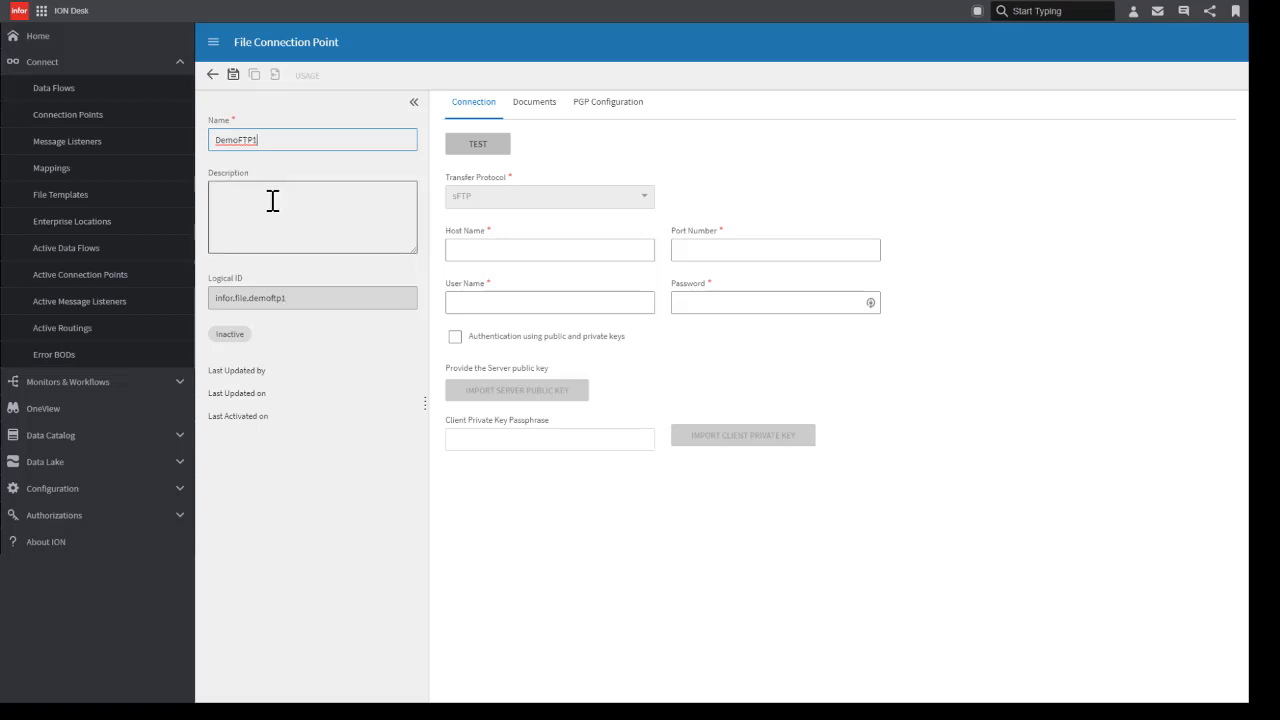
# Step: Enter host name inforos.exavault.com, port 22, the user name and the password for password authentication, and test the connection
pyautogui.click(495, 253)
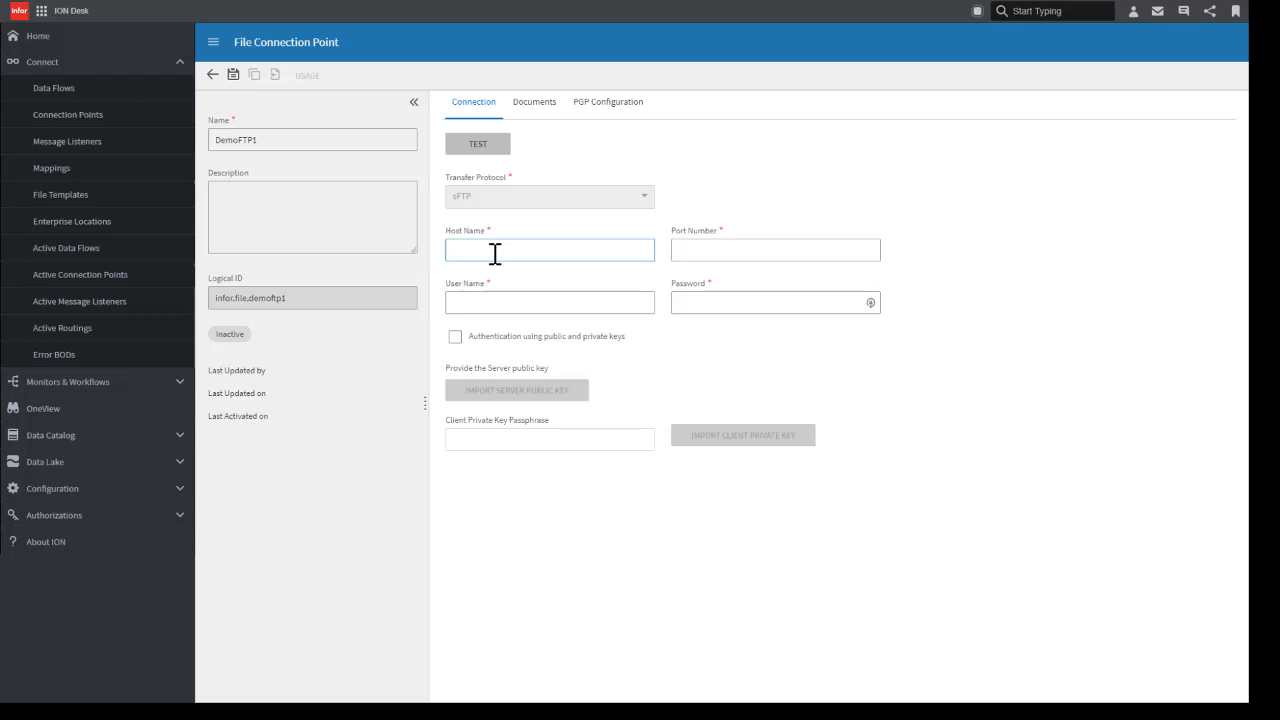
pyautogui.write('inforos.')
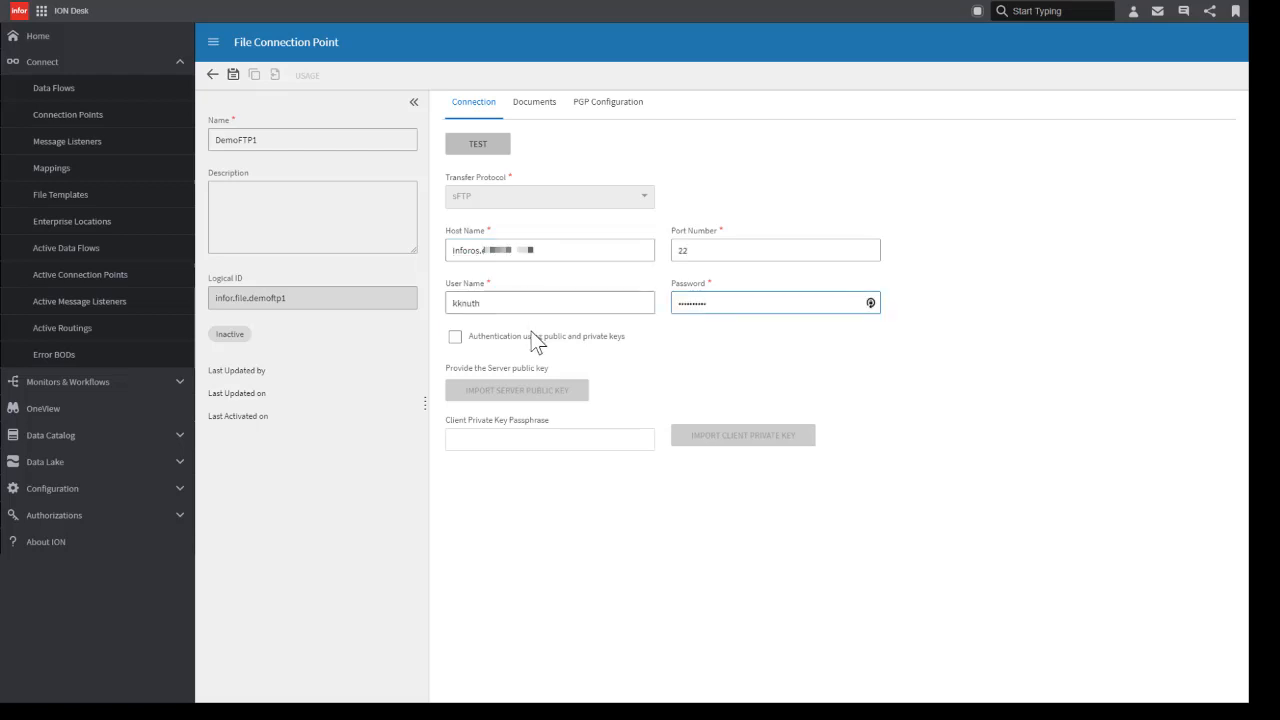
pyautogui.click(455, 338)
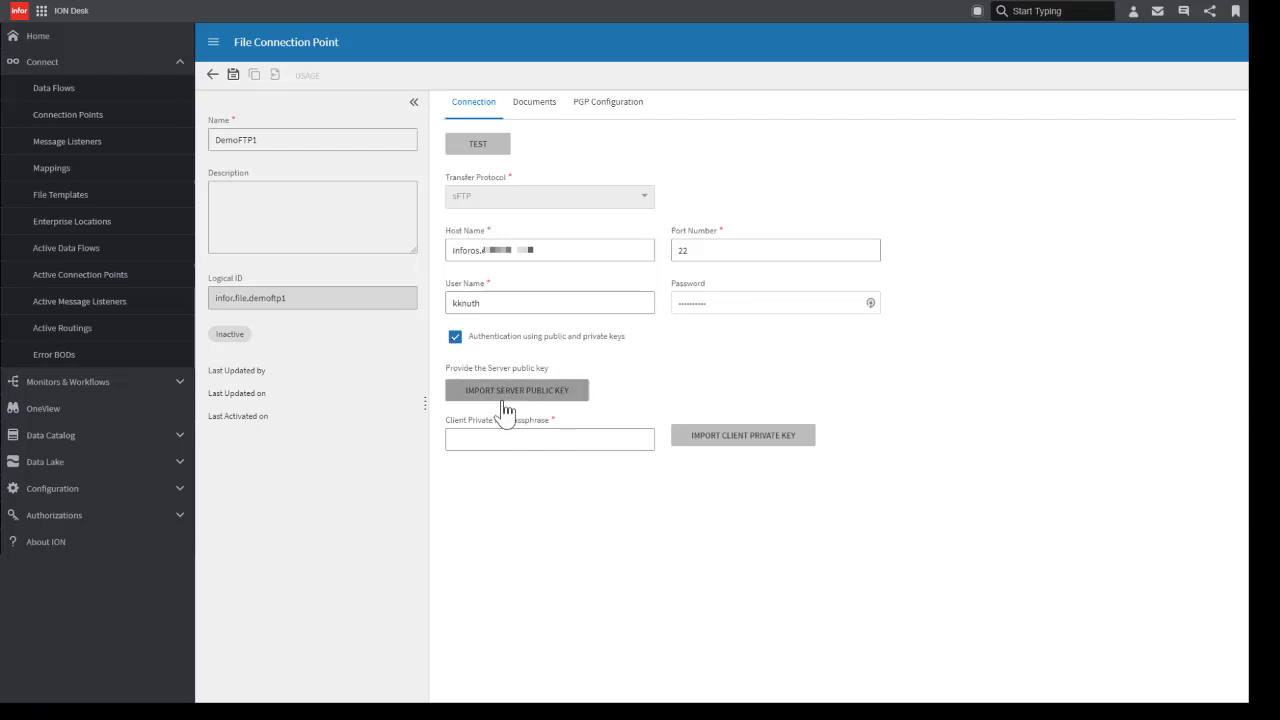
pyautogui.click(455, 338)
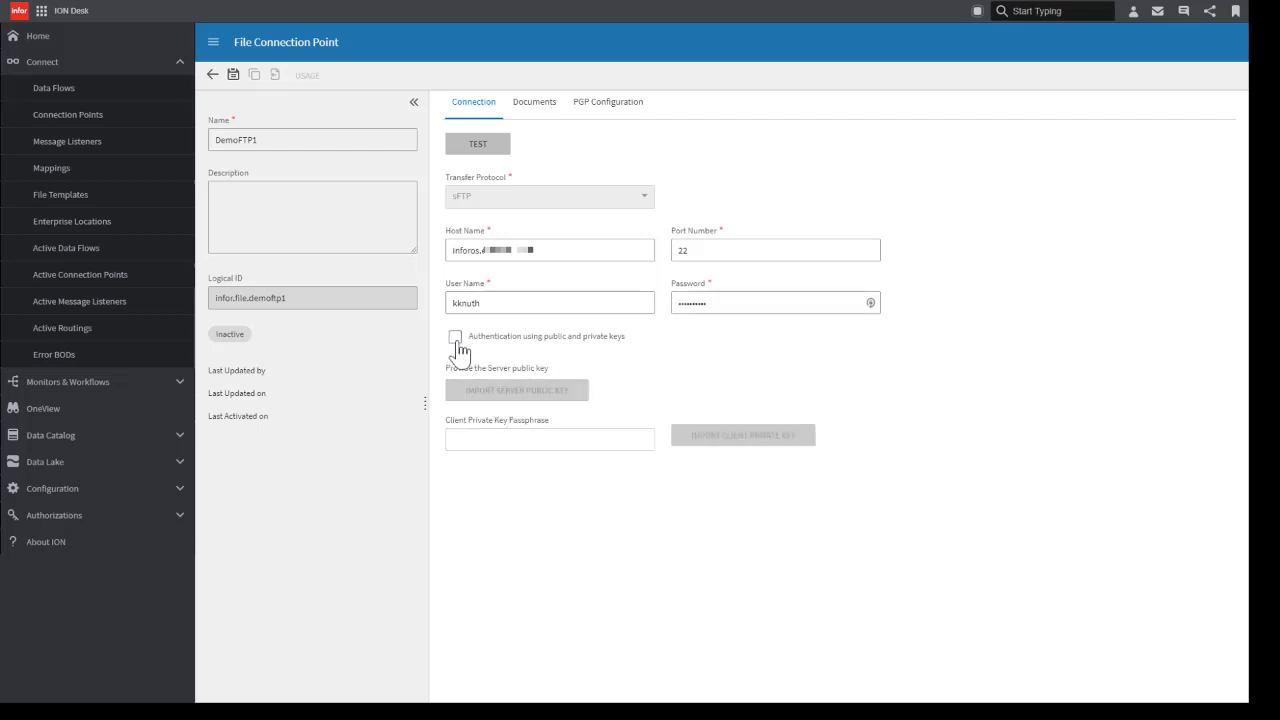
pyautogui.click(487, 150)
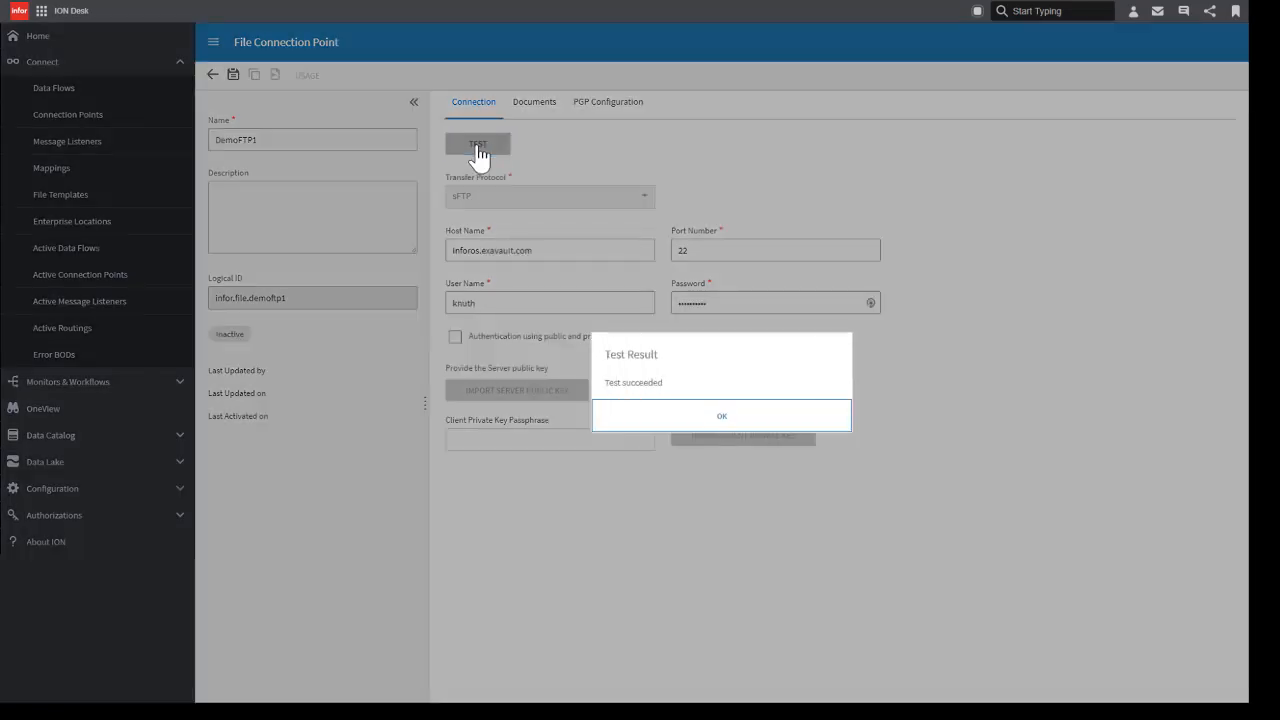
pyautogui.click(734, 420)
# Step: Add a document to the connection point that reads a file from a folder, using the CSVdemo document
pyautogui.click(535, 105)
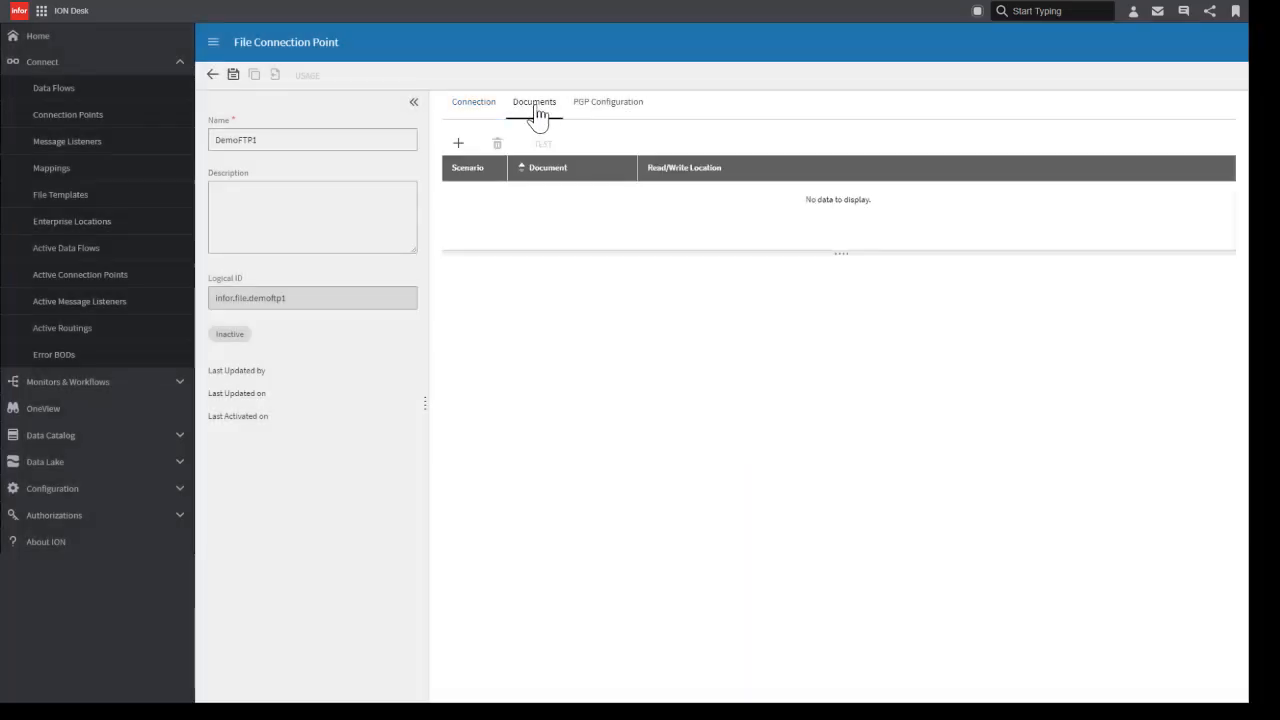
pyautogui.click(459, 147)
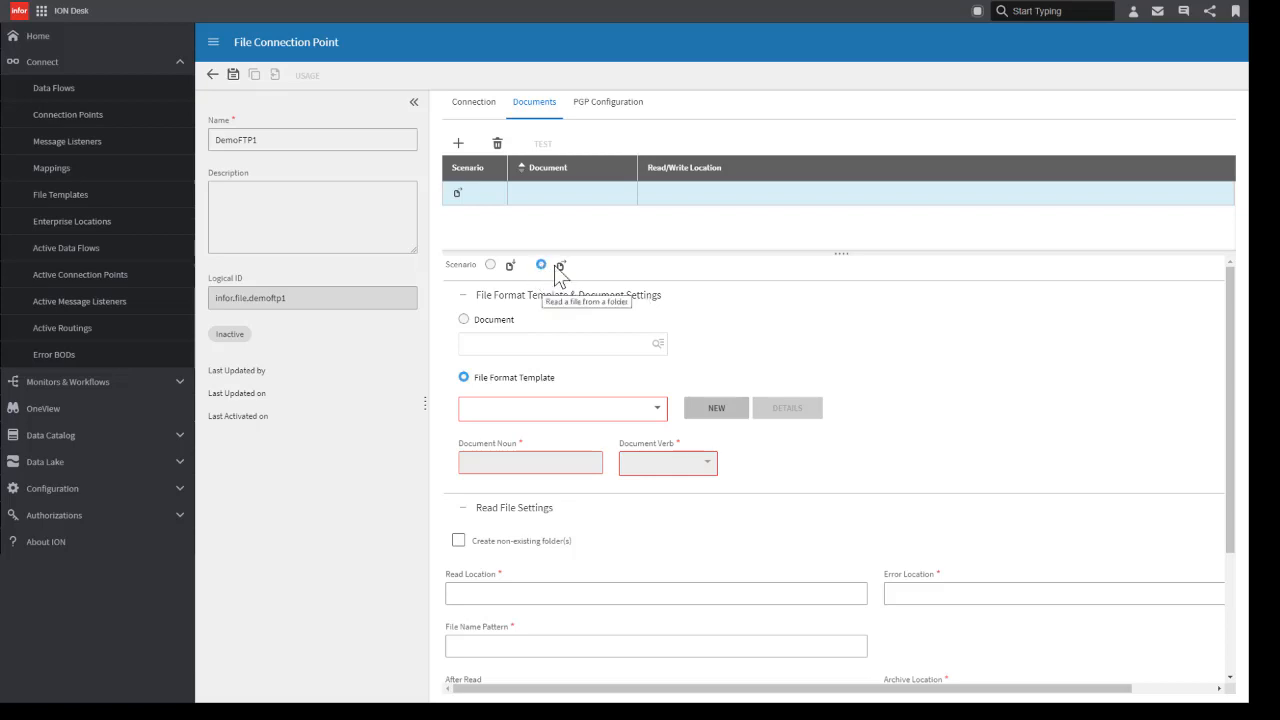
pyautogui.click(472, 324)
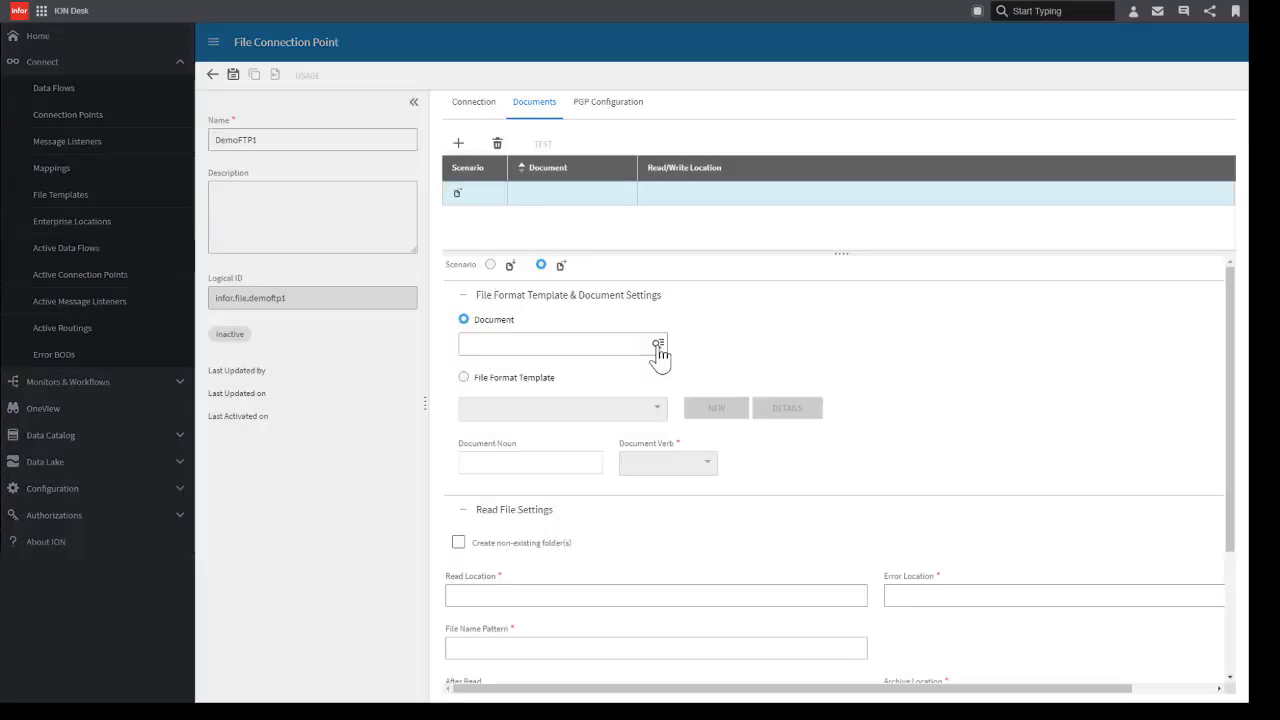
pyautogui.click(658, 345)
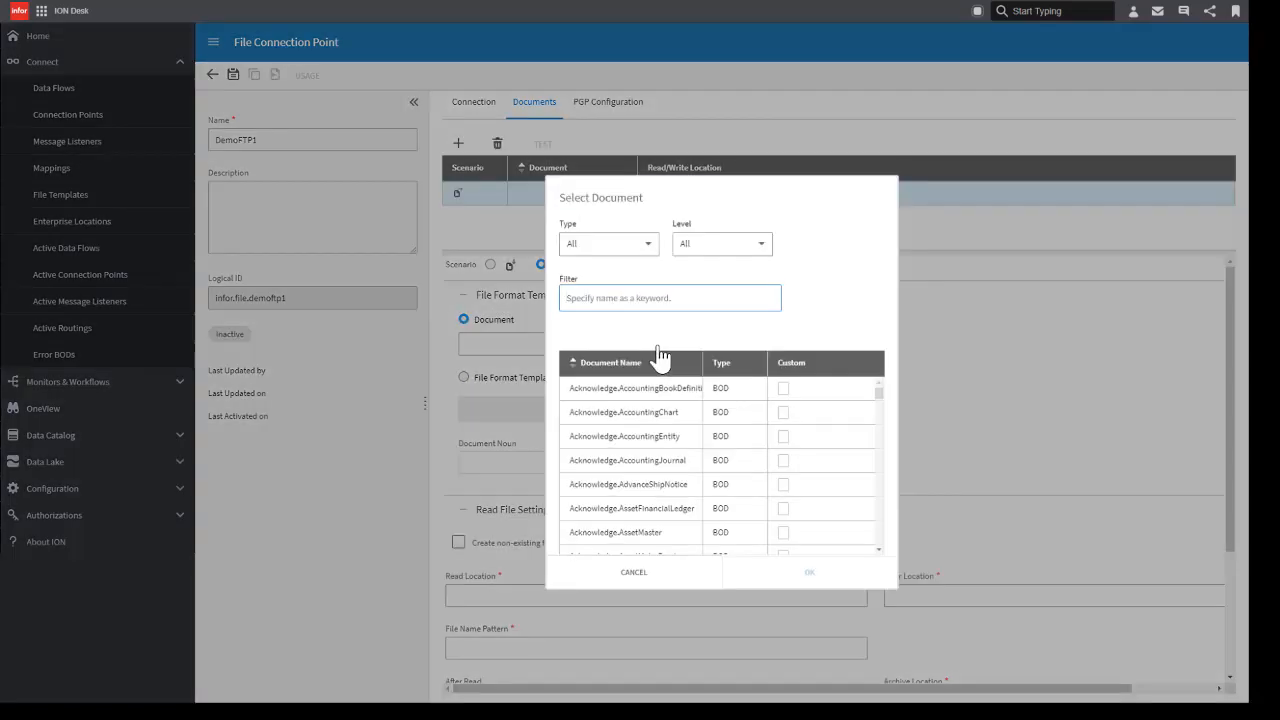
pyautogui.write('csv')
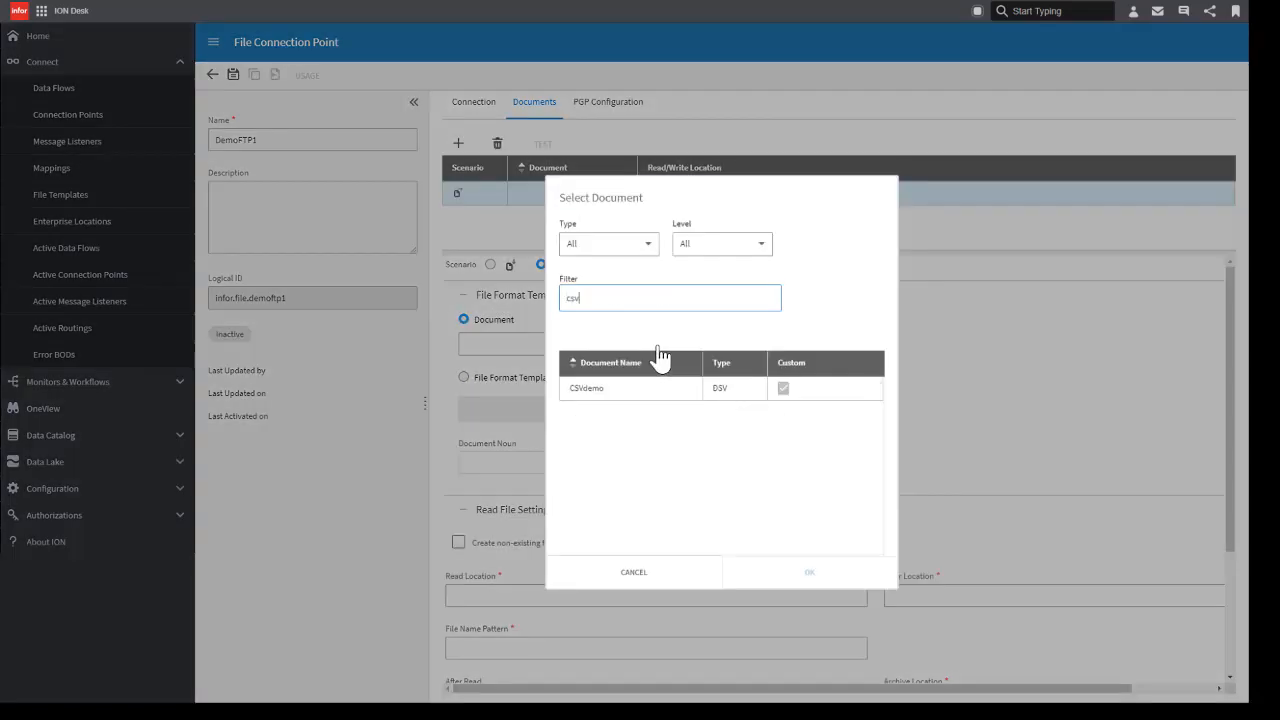
pyautogui.click(595, 390)
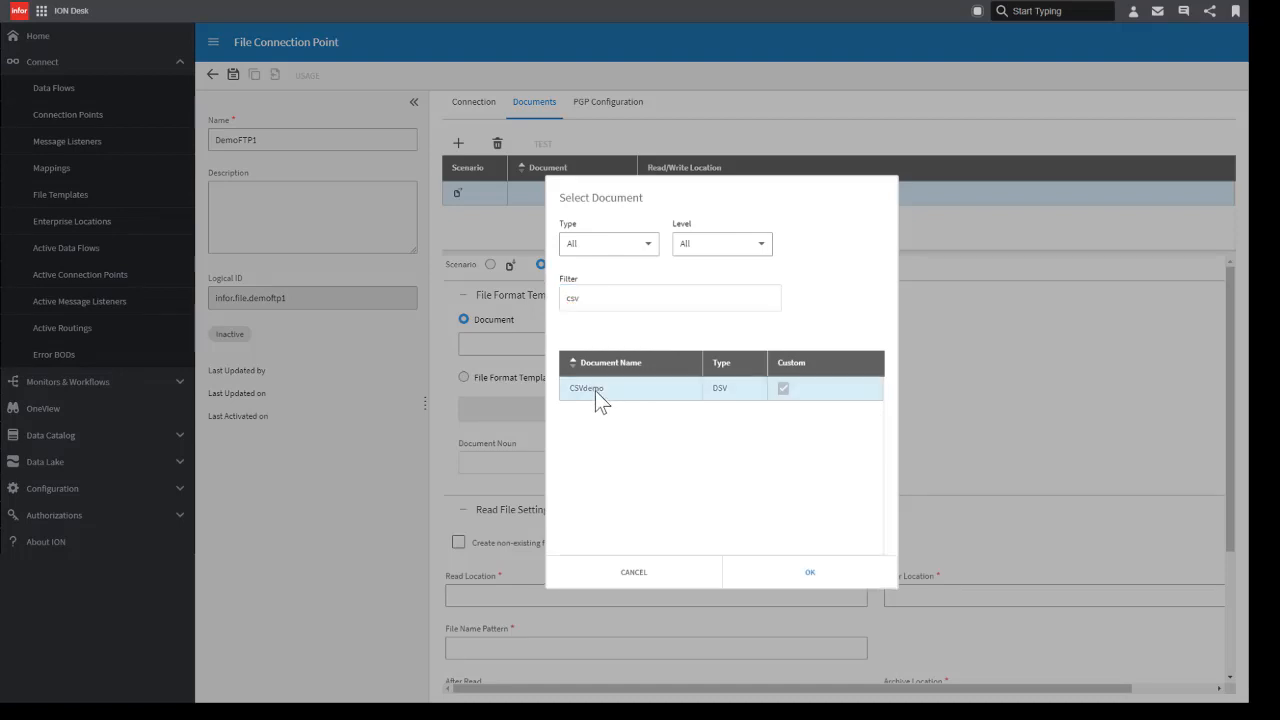
pyautogui.click(810, 572)
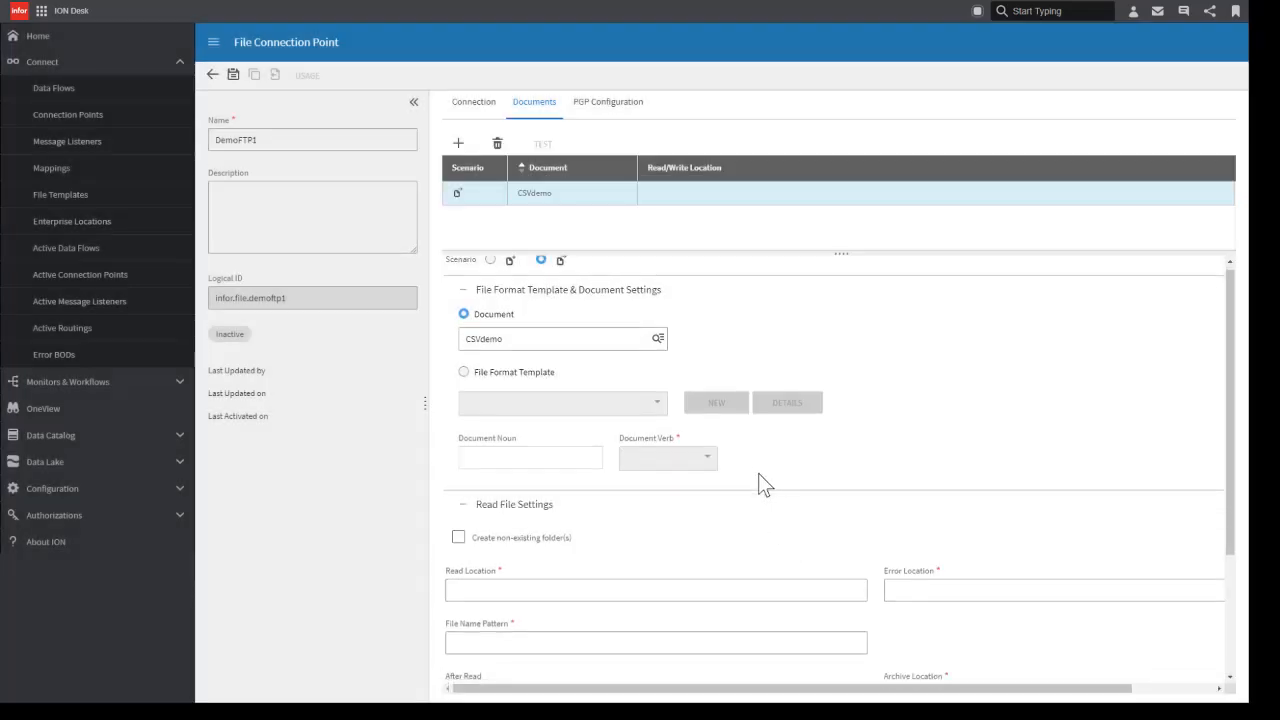
# Step: Set the CSVdemo read location to out, the error location to error and the file name pattern to *.csv
pyautogui.scroll(-3, 758, 473)
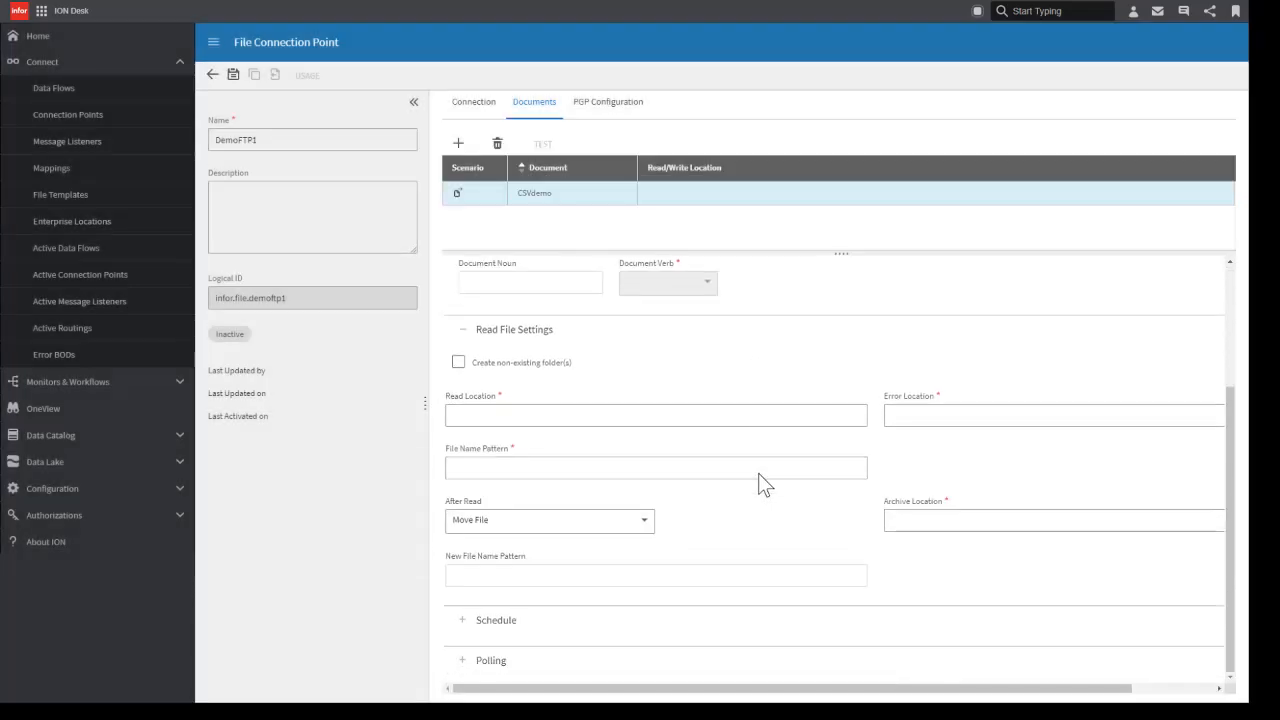
pyautogui.click(509, 416)
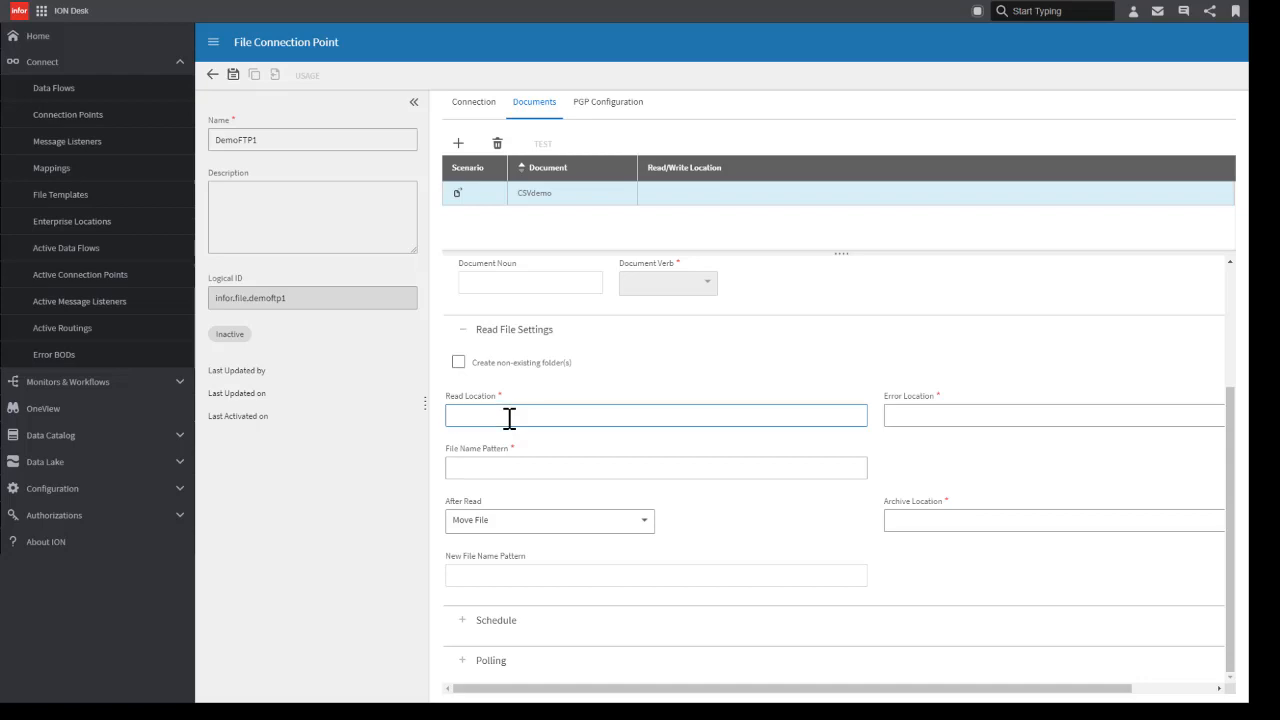
pyautogui.write('out')
pyautogui.press('Tab')
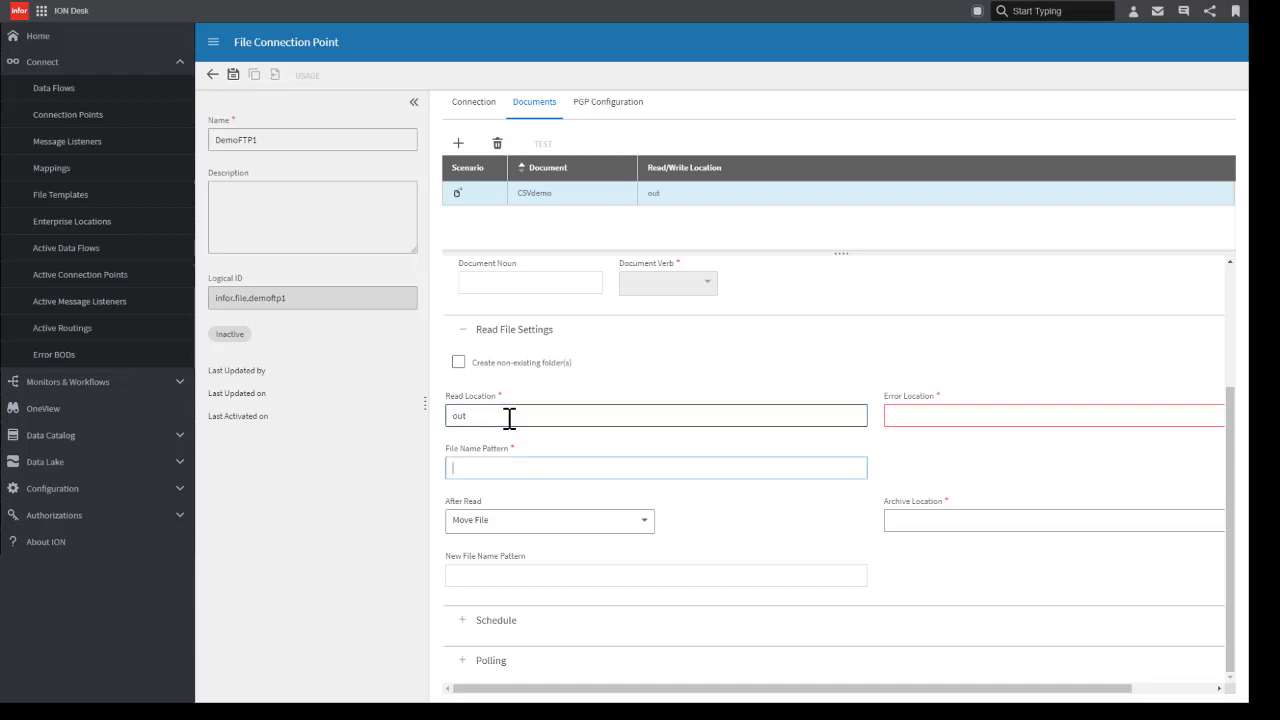
pyautogui.click(902, 416)
pyautogui.write('error')
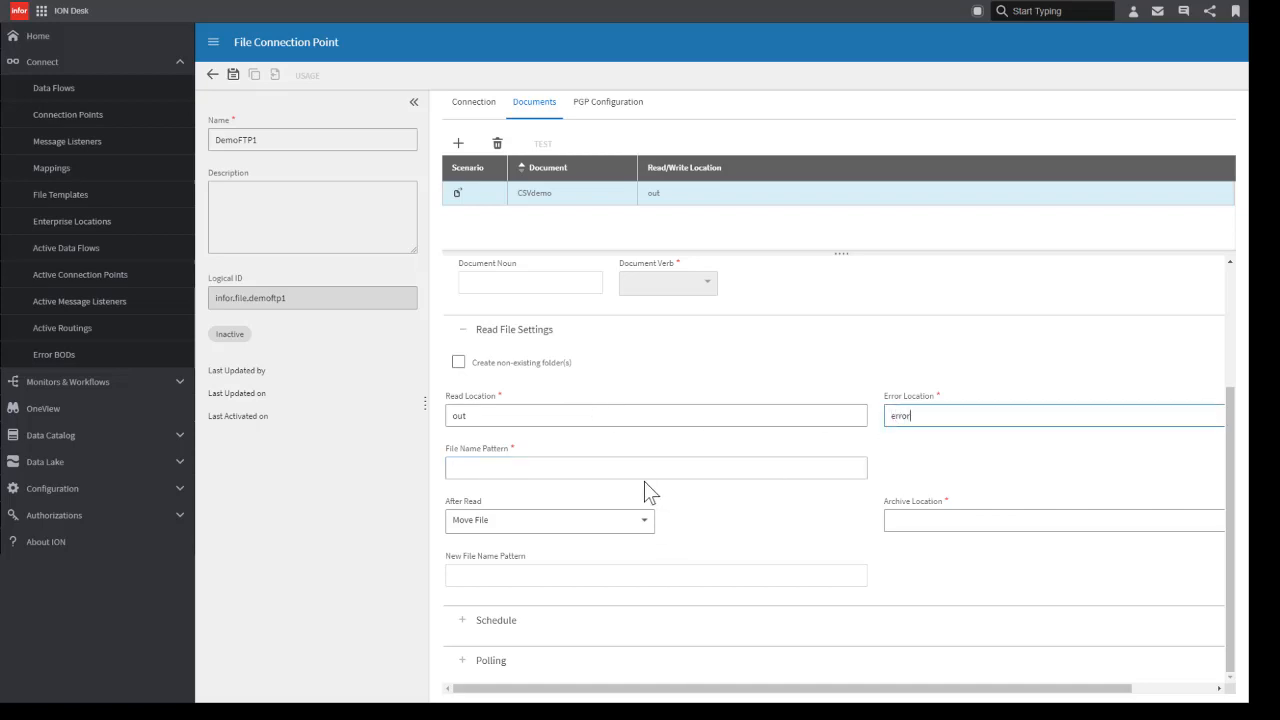
pyautogui.click(527, 465)
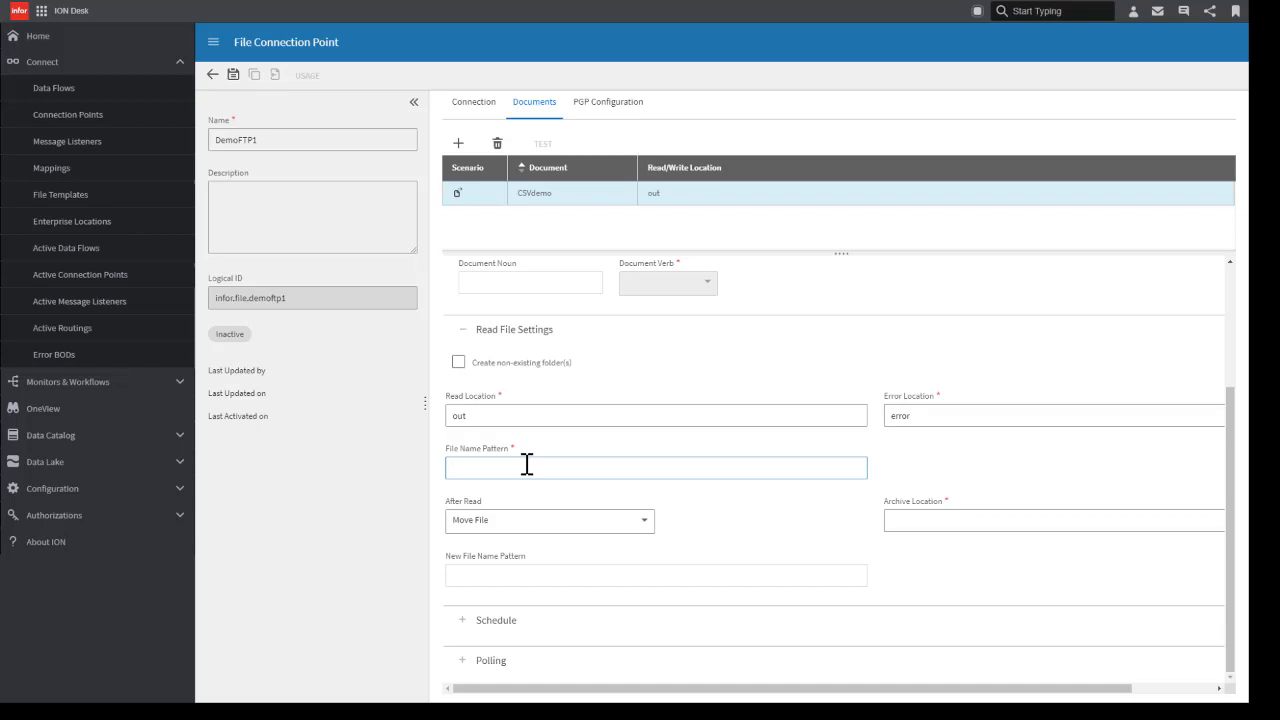
pyautogui.write('*.csv')
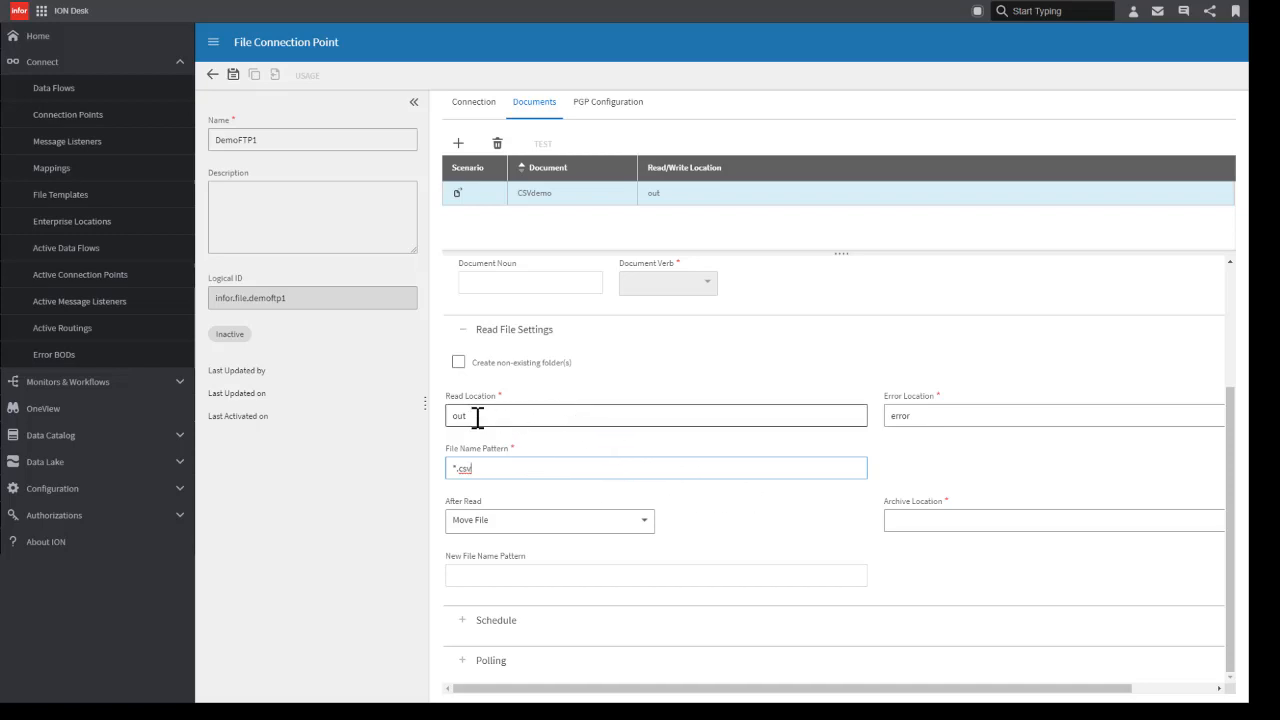
pyautogui.moveTo(478, 418); pyautogui.dragTo(452, 416)
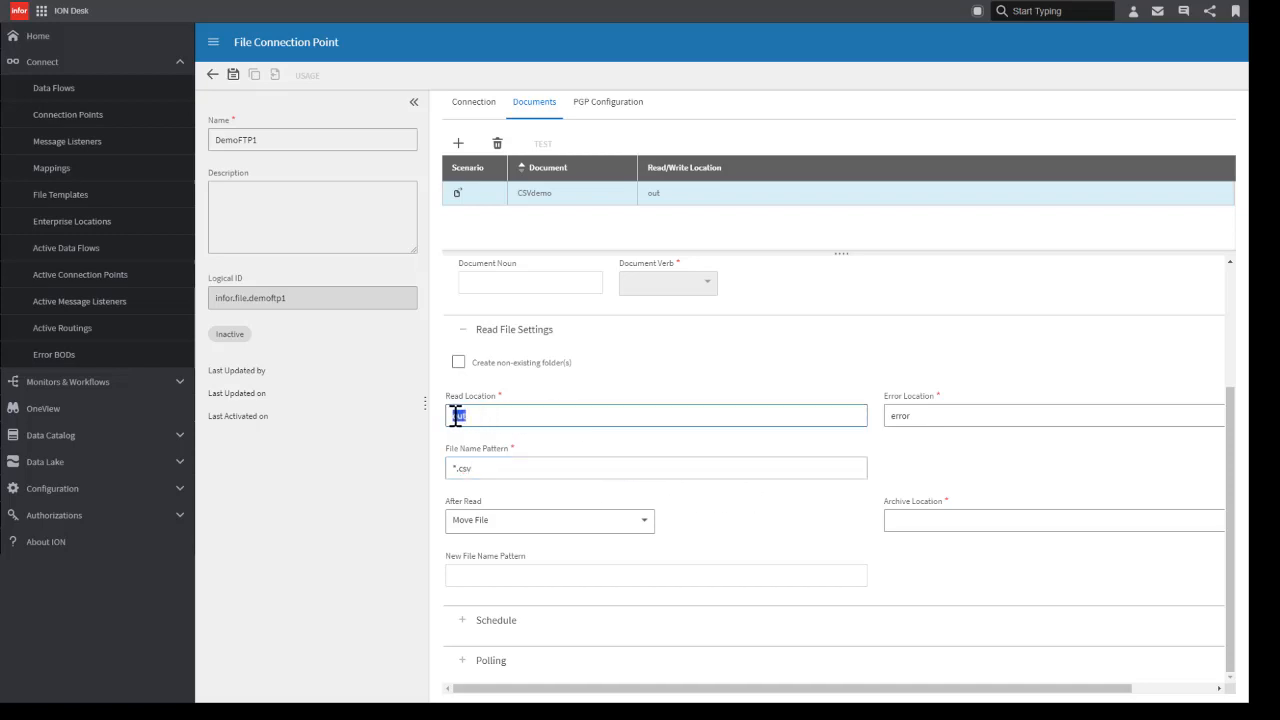
# Step: Have CSVdemo files moved after reading, with archive as the archive location
pyautogui.click(640, 526)
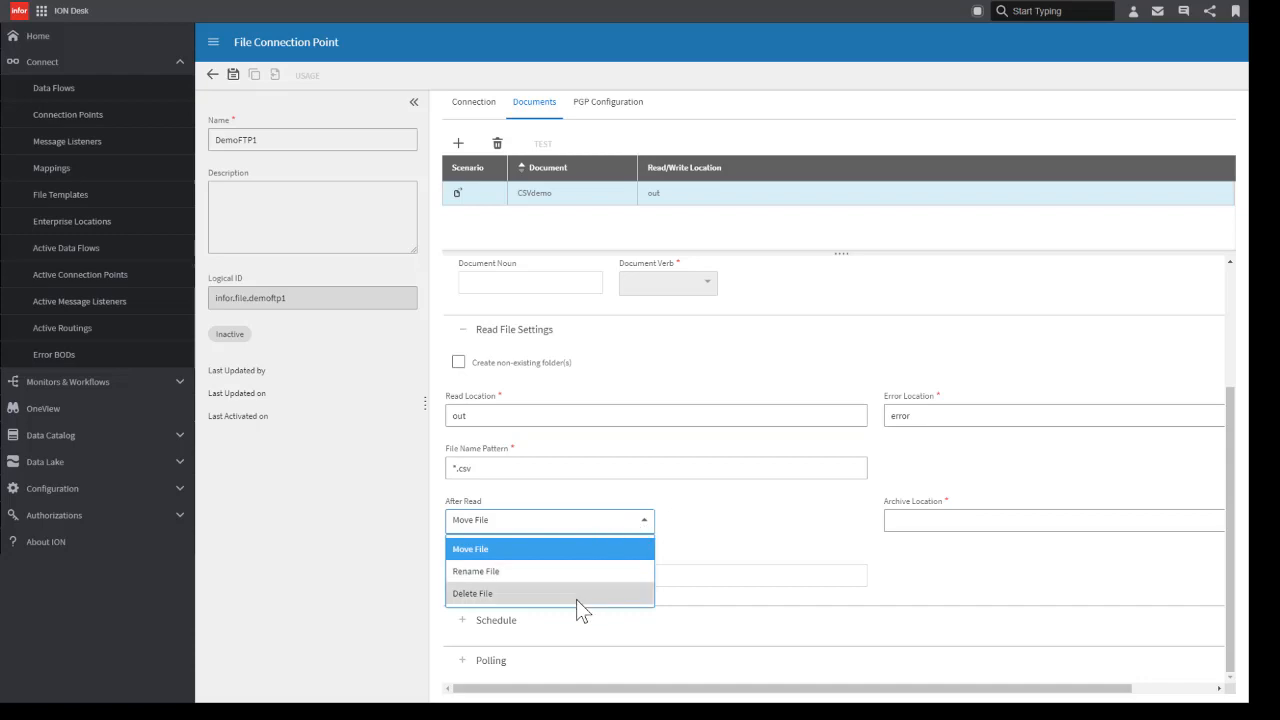
pyautogui.click(568, 549)
pyautogui.click(893, 524)
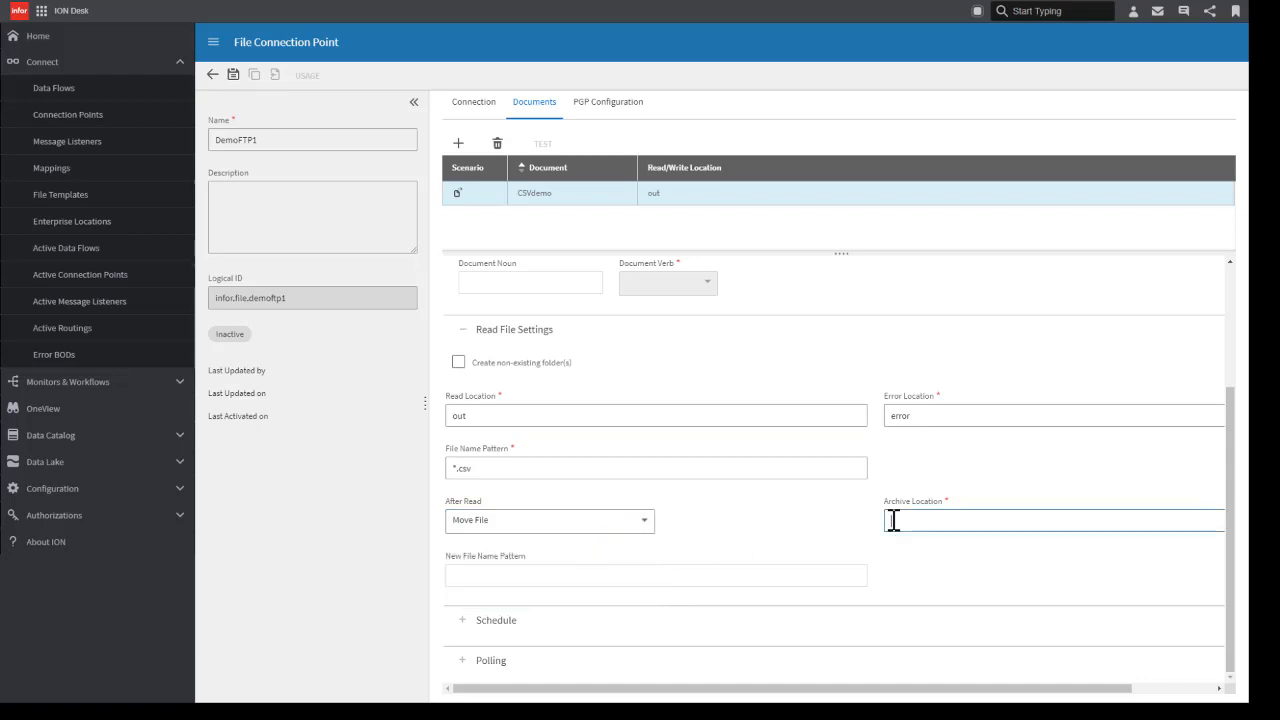
pyautogui.write('archive')
# Step: Examine the basic and advanced schedule options and the polling settings of the CSVdemo document, keeping the basic schedule
pyautogui.click(473, 625)
pyautogui.scroll(-1, 563, 634)
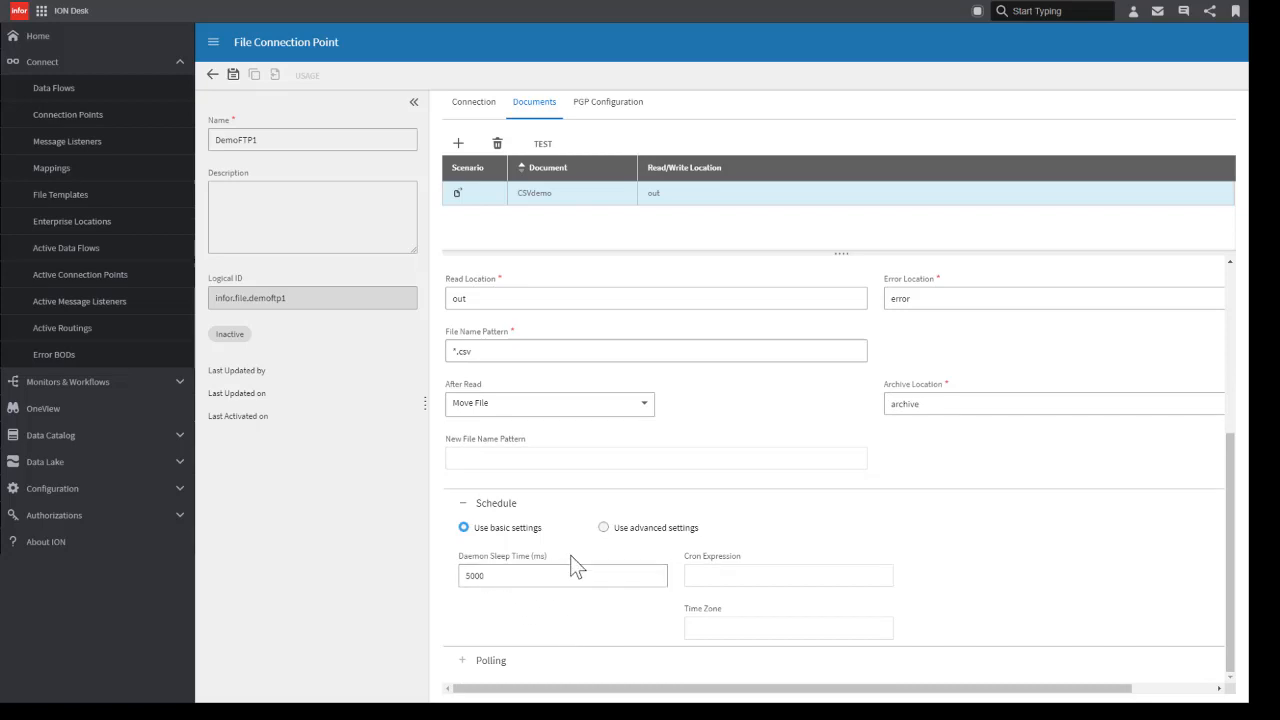
pyautogui.click(605, 529)
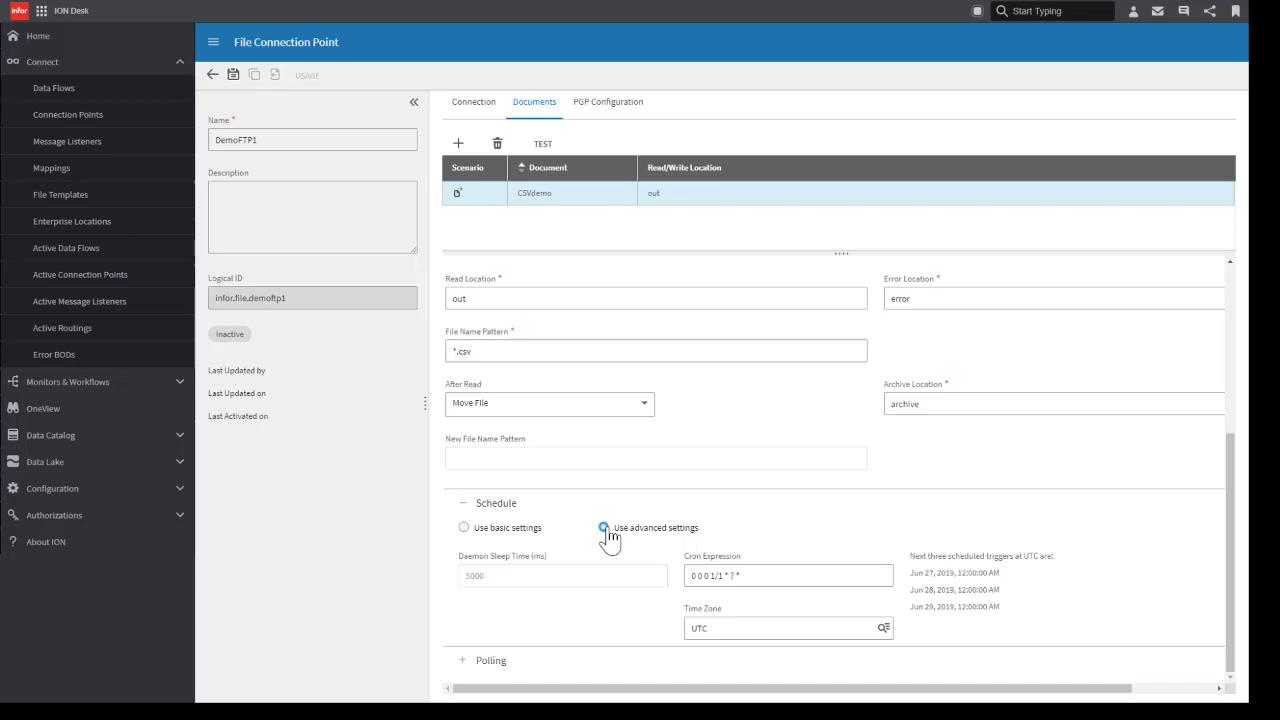
pyautogui.click(464, 529)
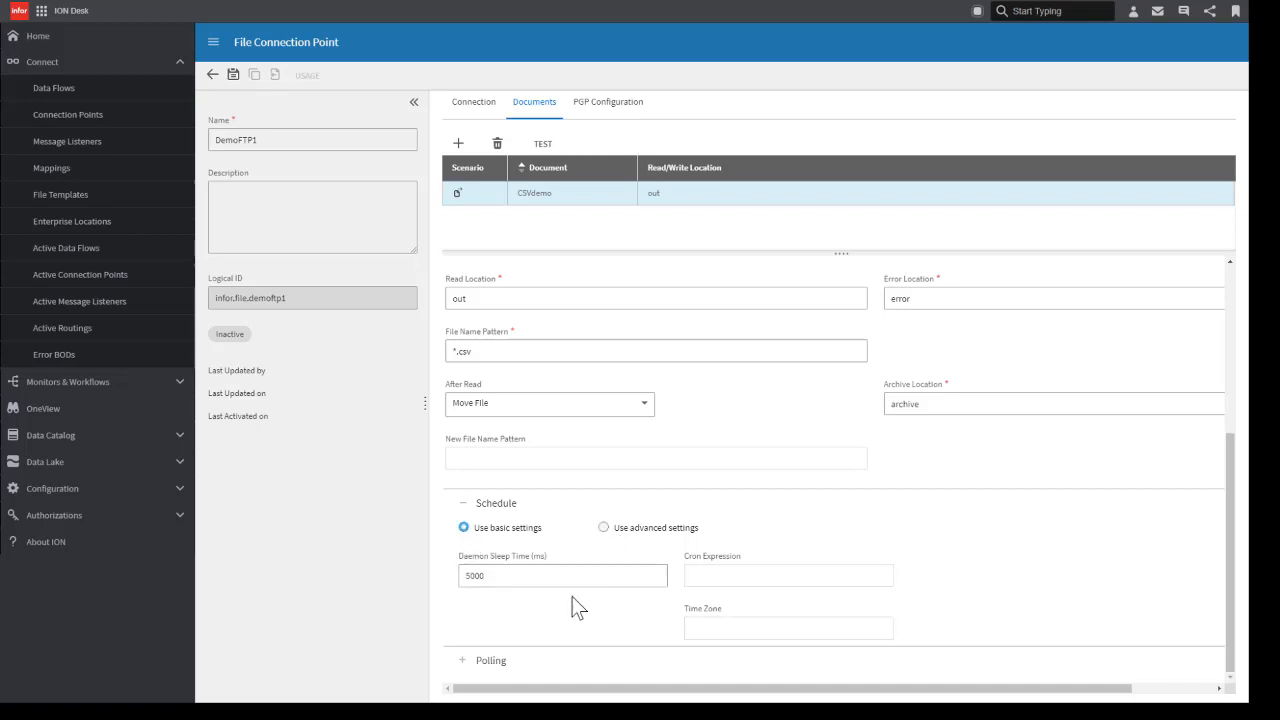
pyautogui.click(464, 661)
pyautogui.scroll(-2, 551, 654)
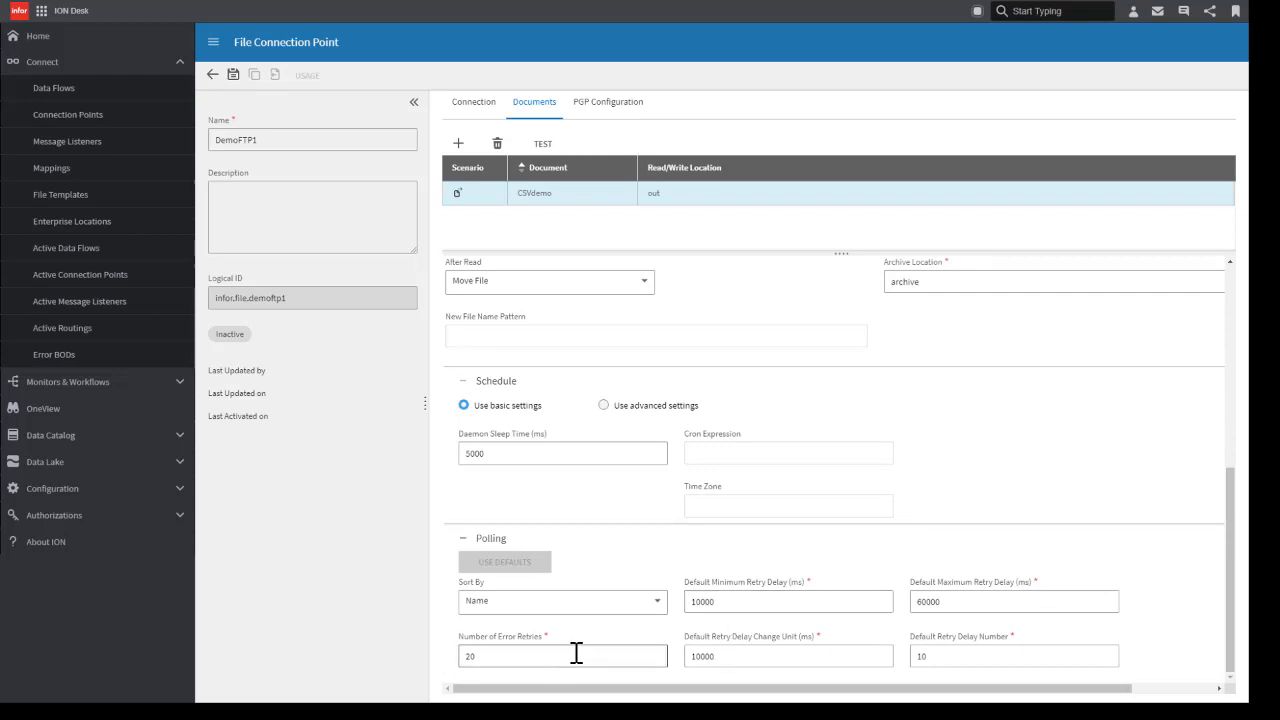
pyautogui.click(463, 538)
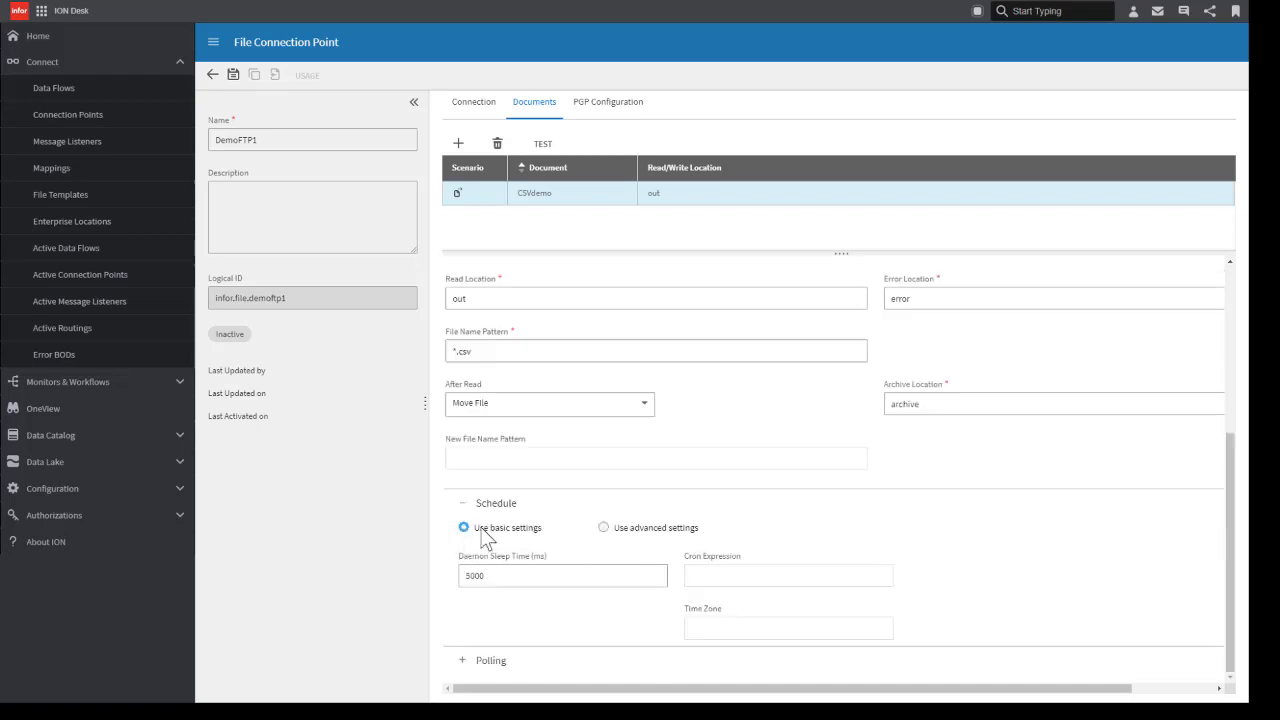
pyautogui.click(463, 503)
pyautogui.scroll(2, 668, 564)
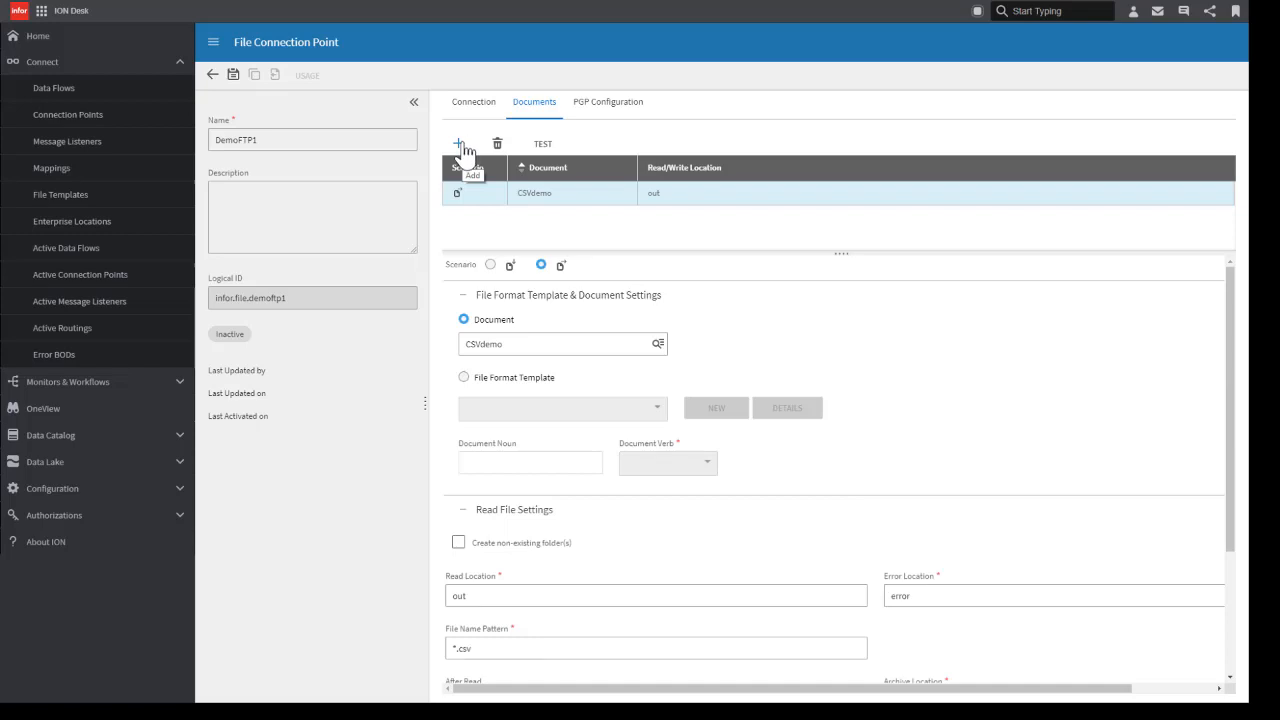
# Step: Add a second read document to the connection point, using the Process.ItemMaster document
pyautogui.click(459, 145)
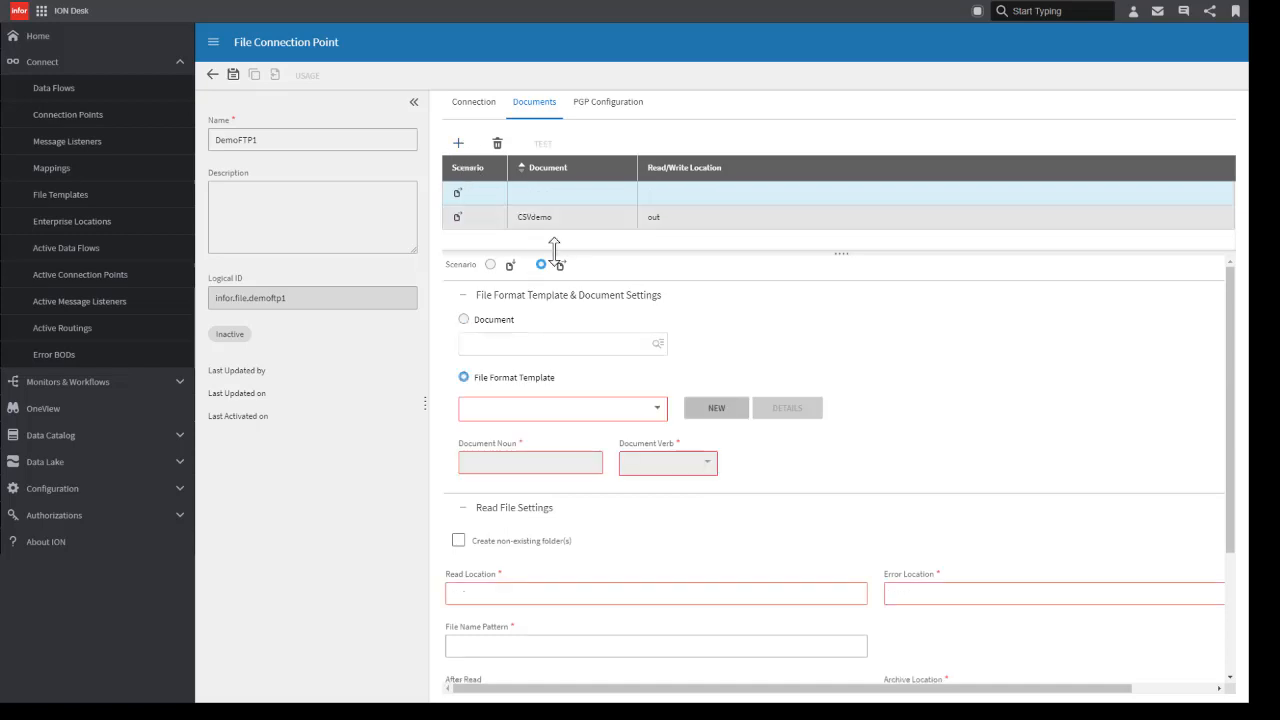
pyautogui.click(464, 320)
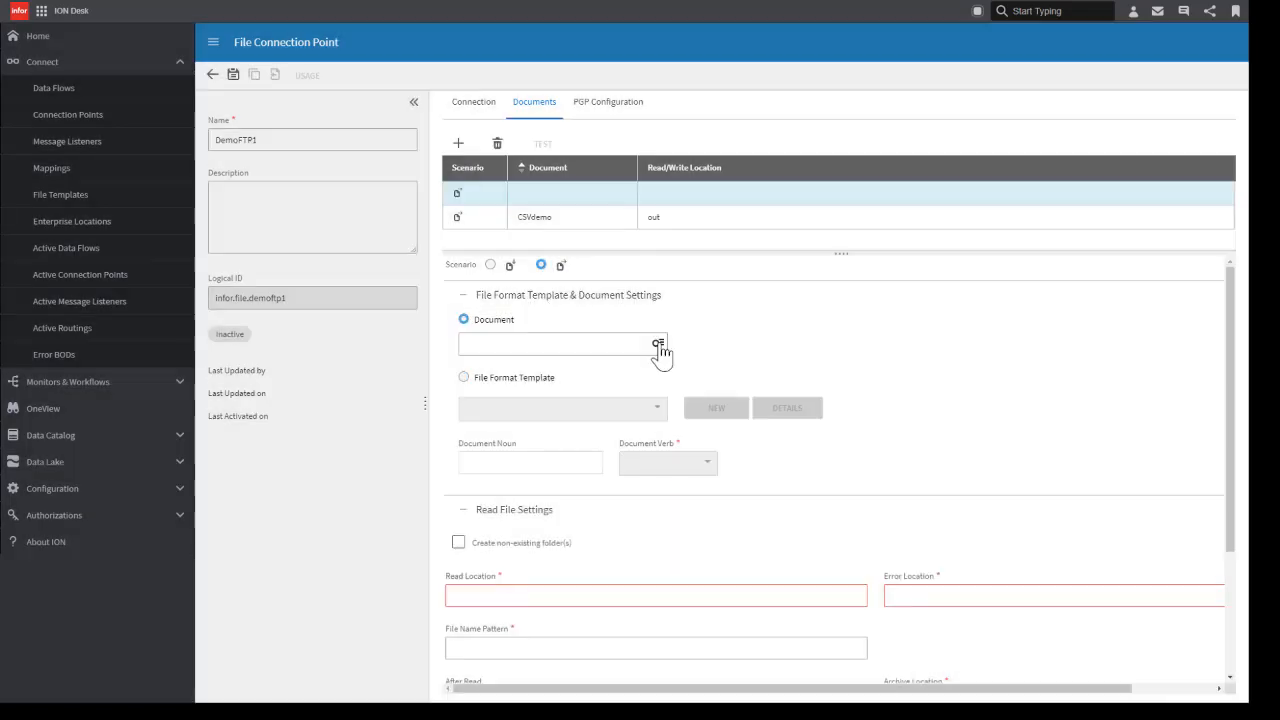
pyautogui.click(658, 344)
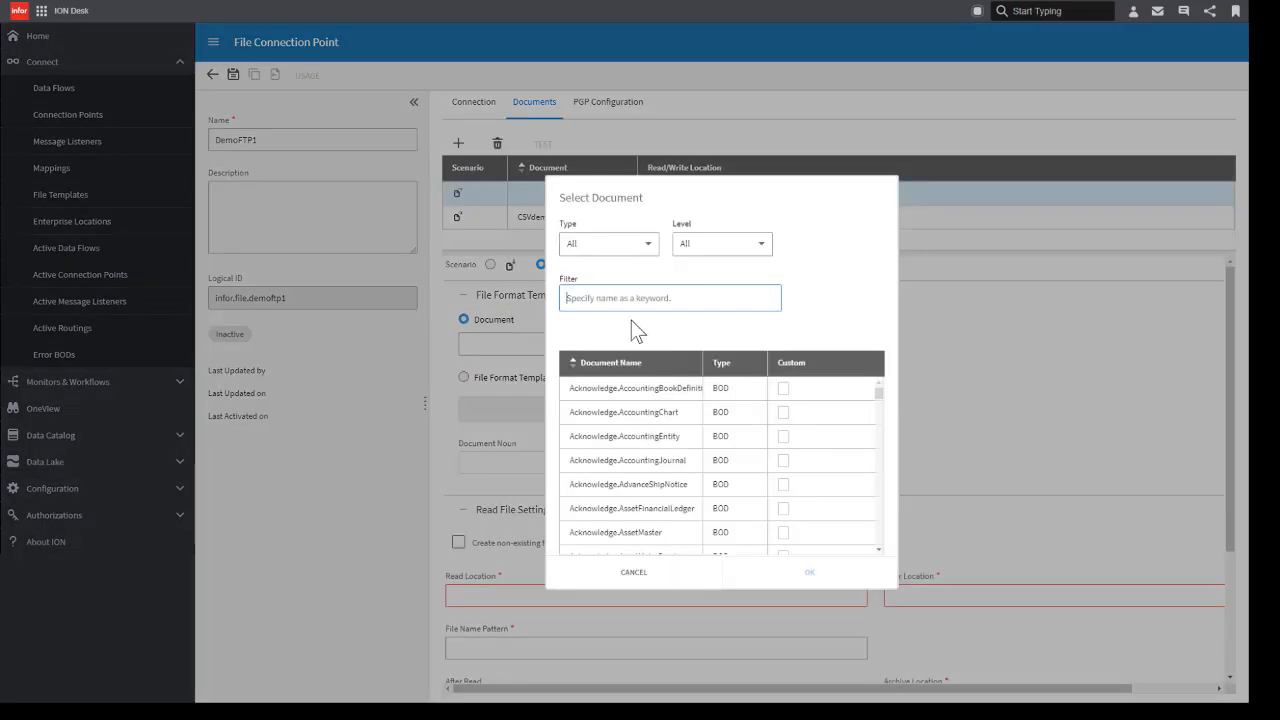
pyautogui.write('poce')
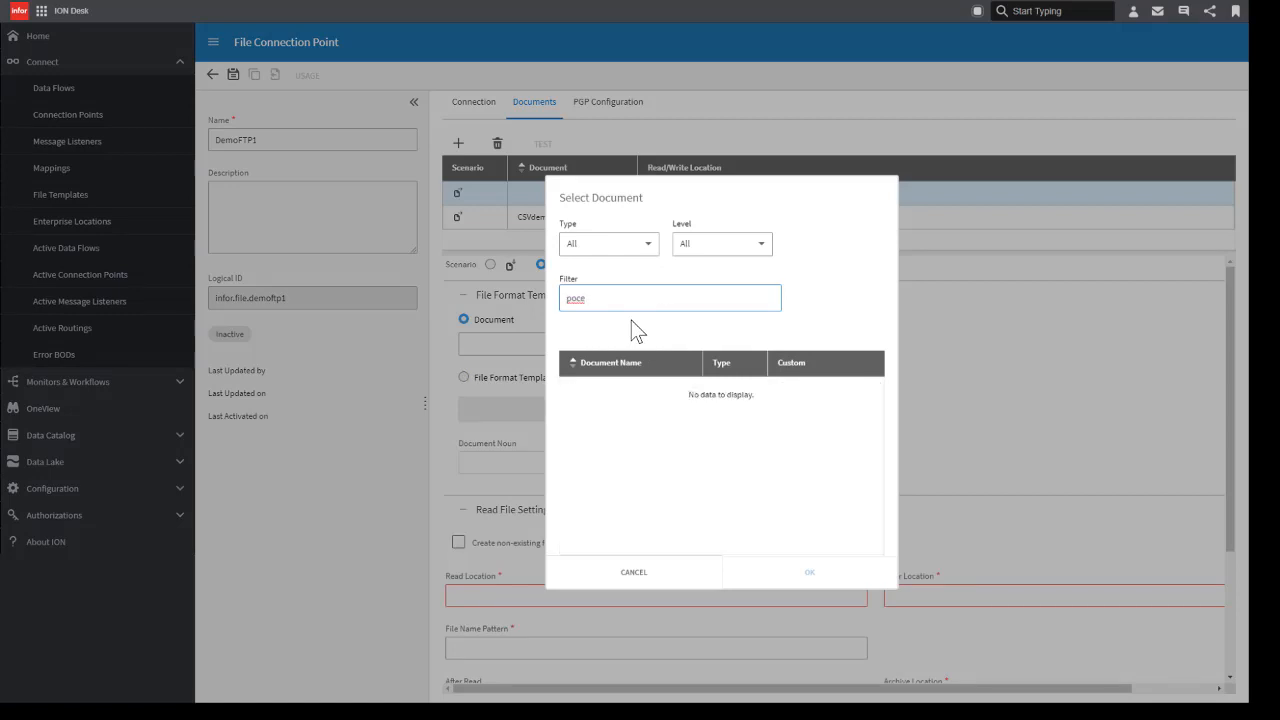
pyautogui.press('BackSpace')
pyautogui.press('BackSpace')
pyautogui.press('BackSpace')
pyautogui.write('rocess.it')
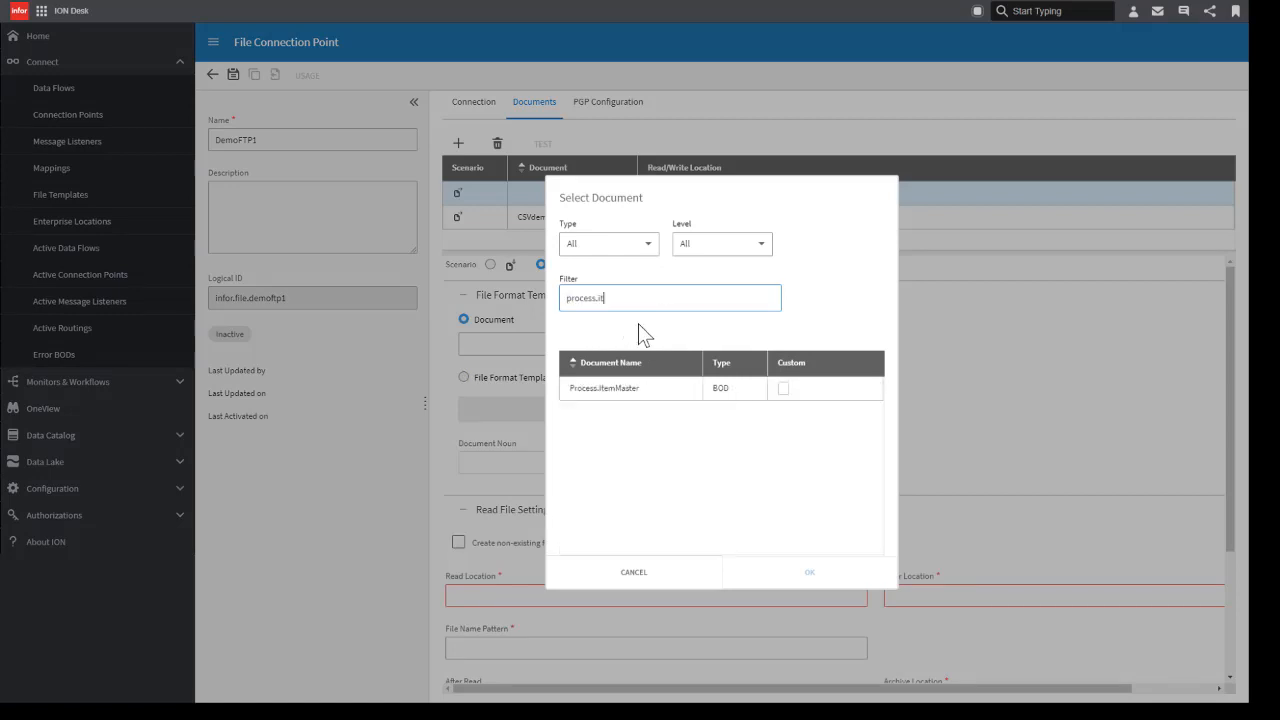
pyautogui.click(634, 388)
pyautogui.click(810, 592)
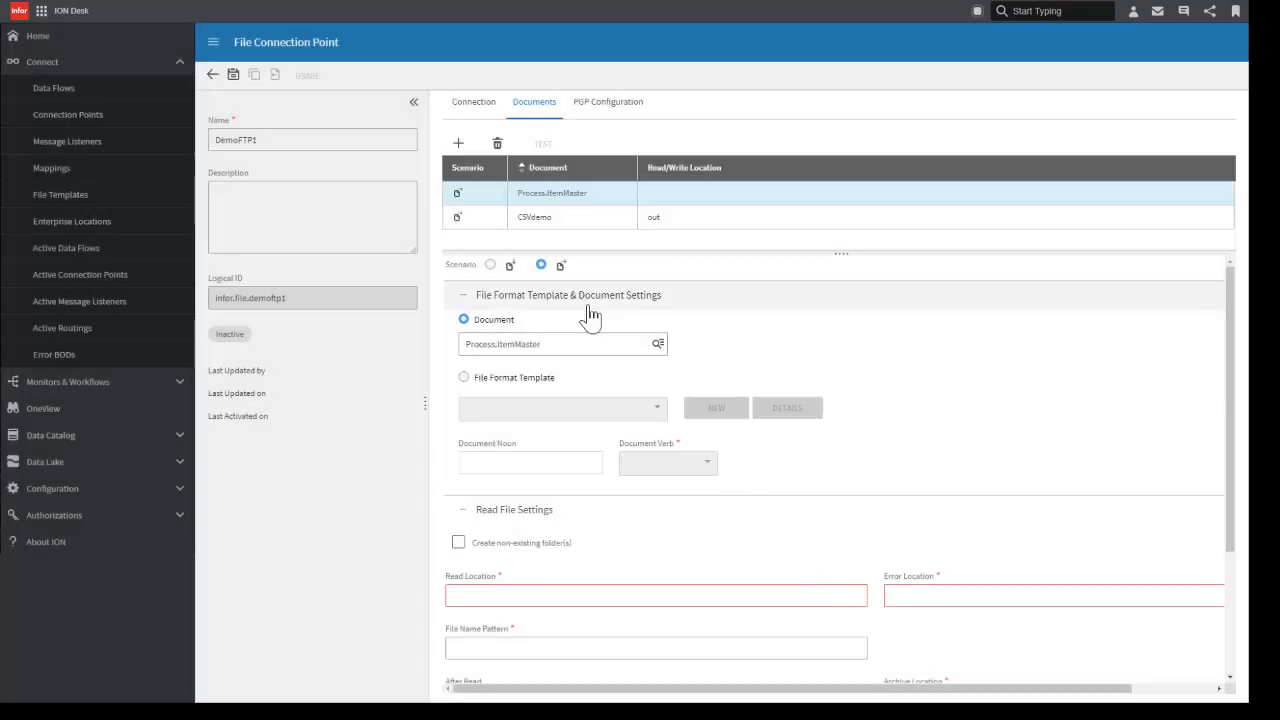
# Step: Set the Process.ItemMaster read location to read and its error location to error
pyautogui.scroll(-2, 591, 315)
pyautogui.click(531, 416)
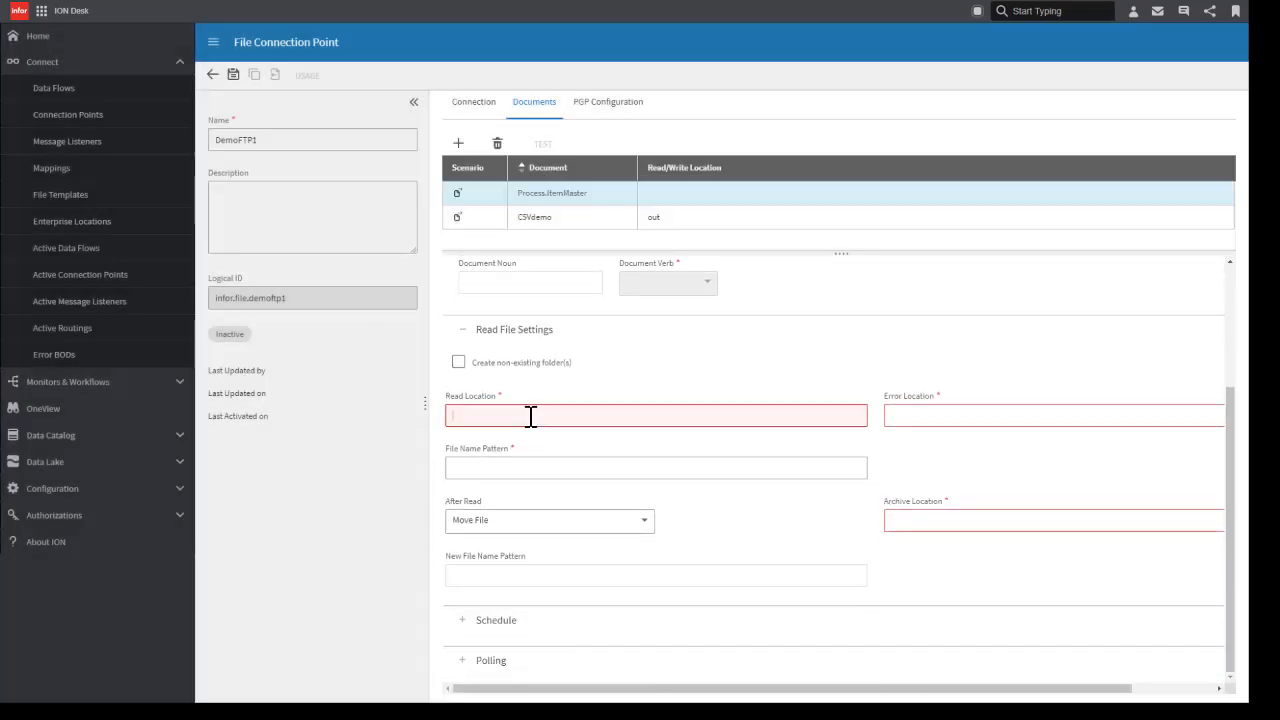
pyautogui.write('out')
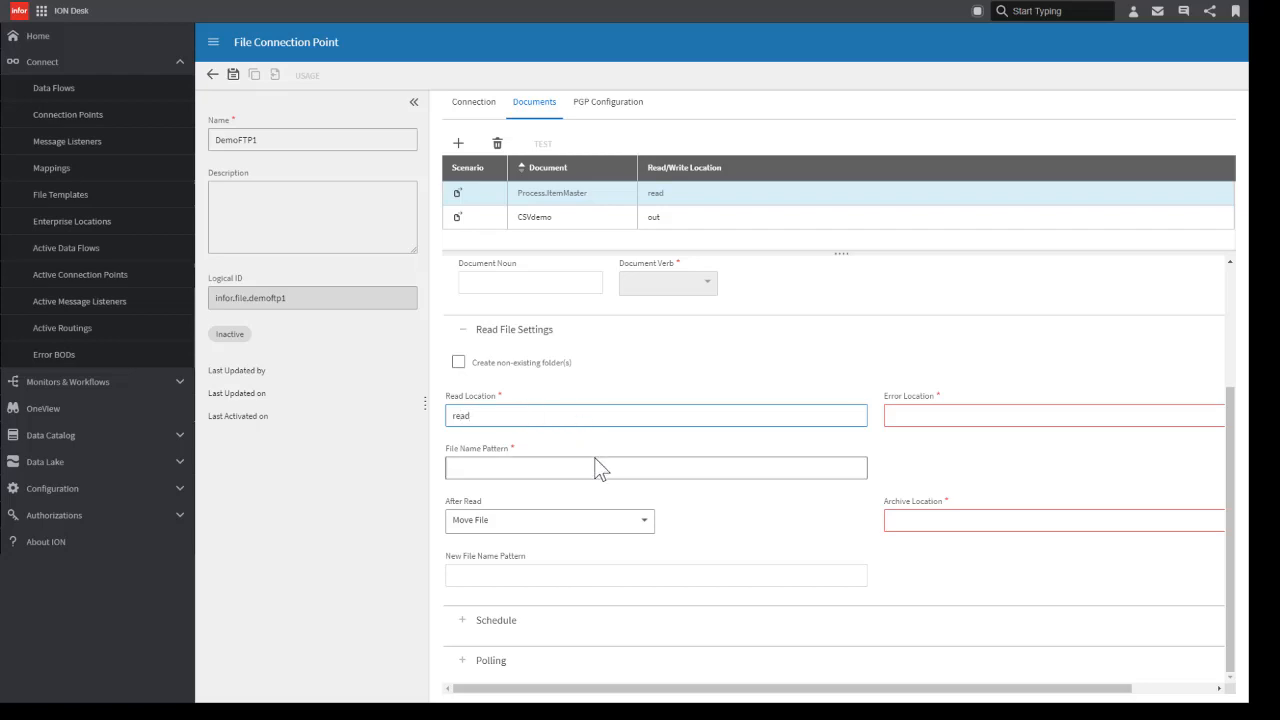
pyautogui.click(897, 417)
pyautogui.write('error')
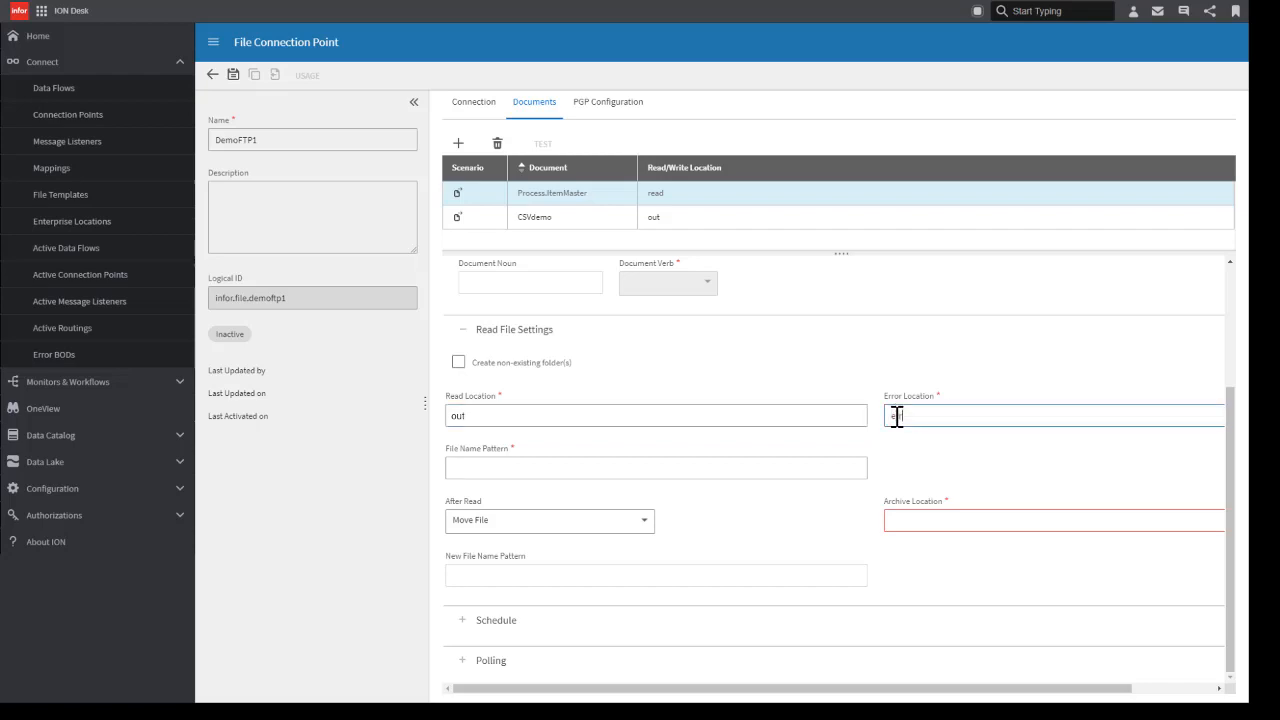
# Step: Set the Process.ItemMaster file name pattern to *.xml and archive location to archive, and save the connection point
pyautogui.click(523, 470)
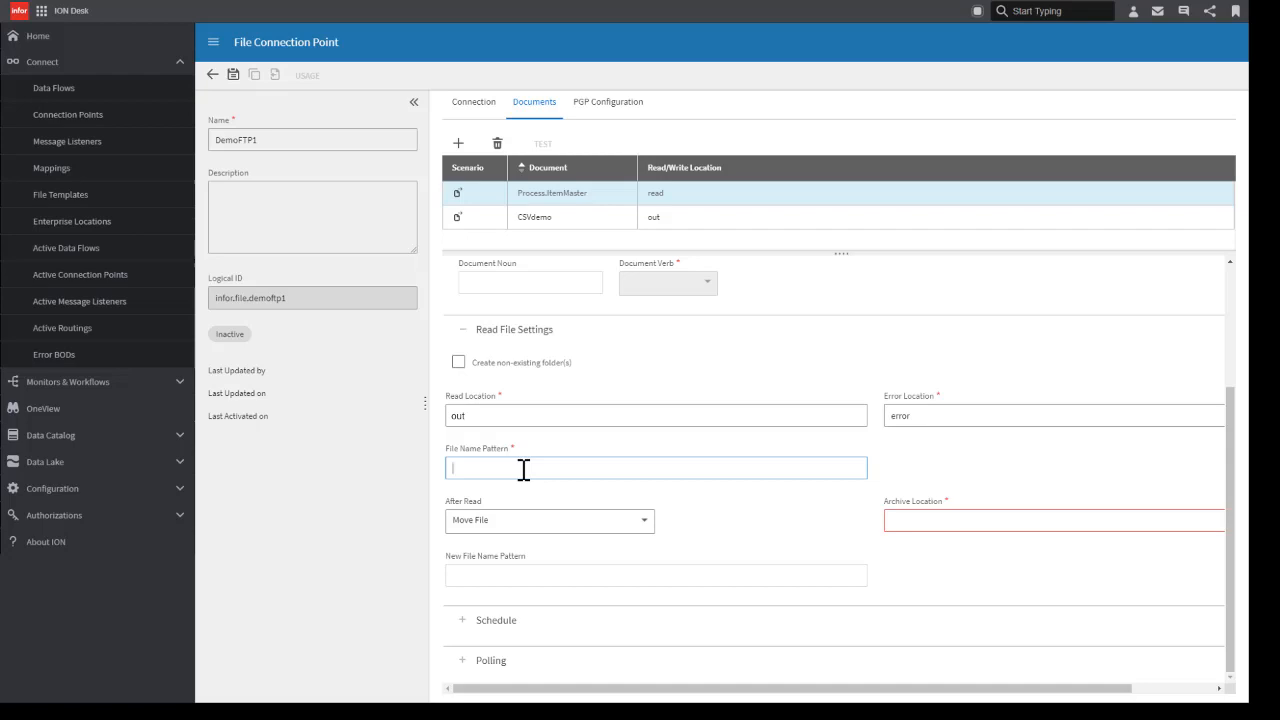
pyautogui.write('*.xml')
pyautogui.click(895, 525)
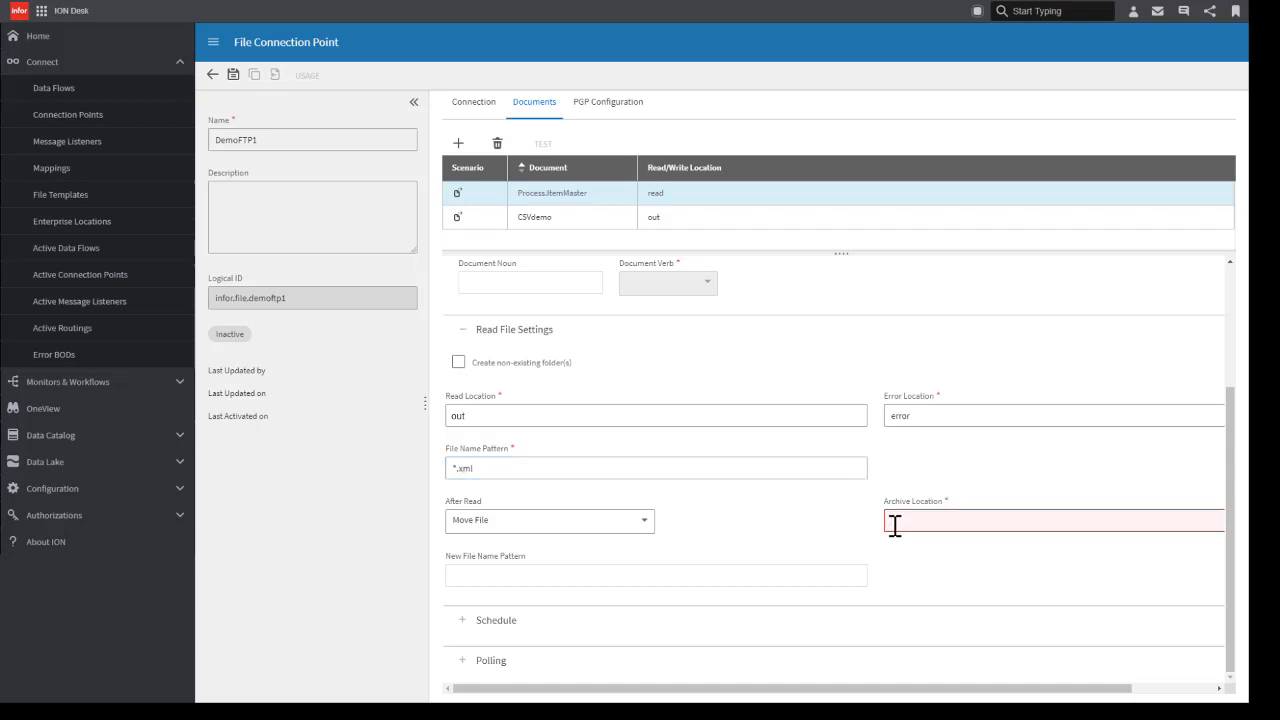
pyautogui.write('archive')
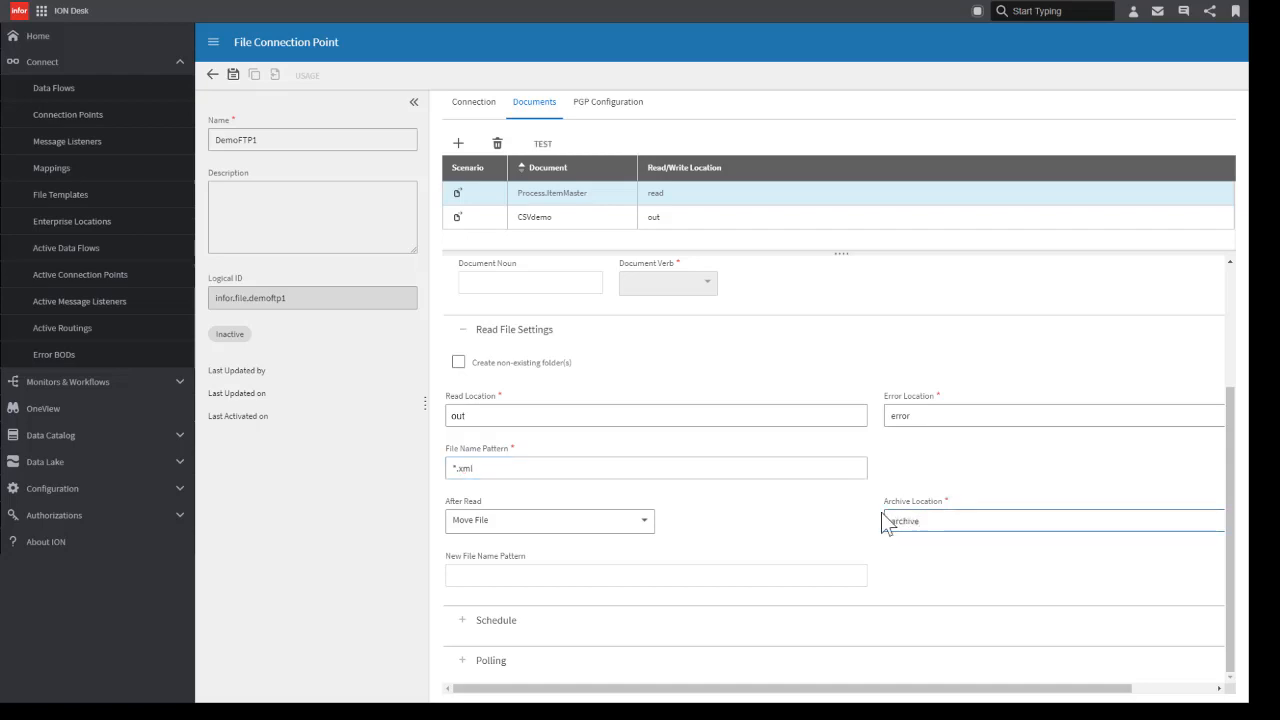
pyautogui.click(714, 529)
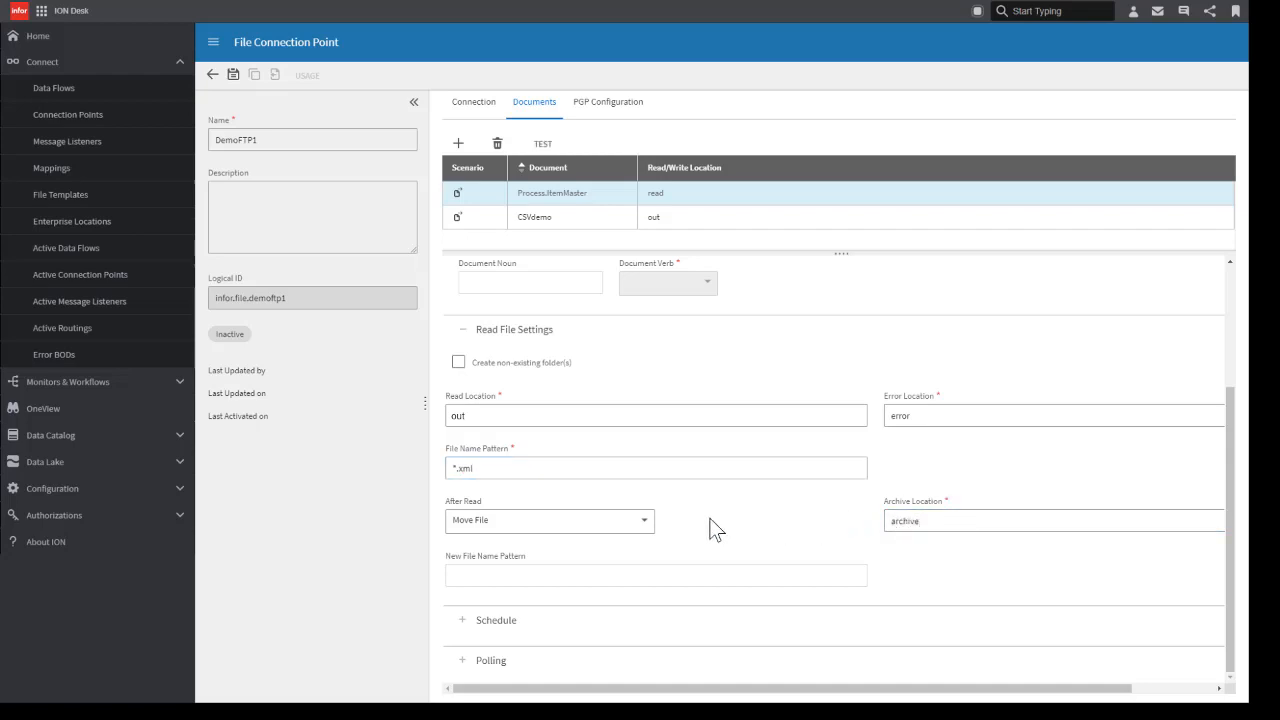
pyautogui.click(233, 77)
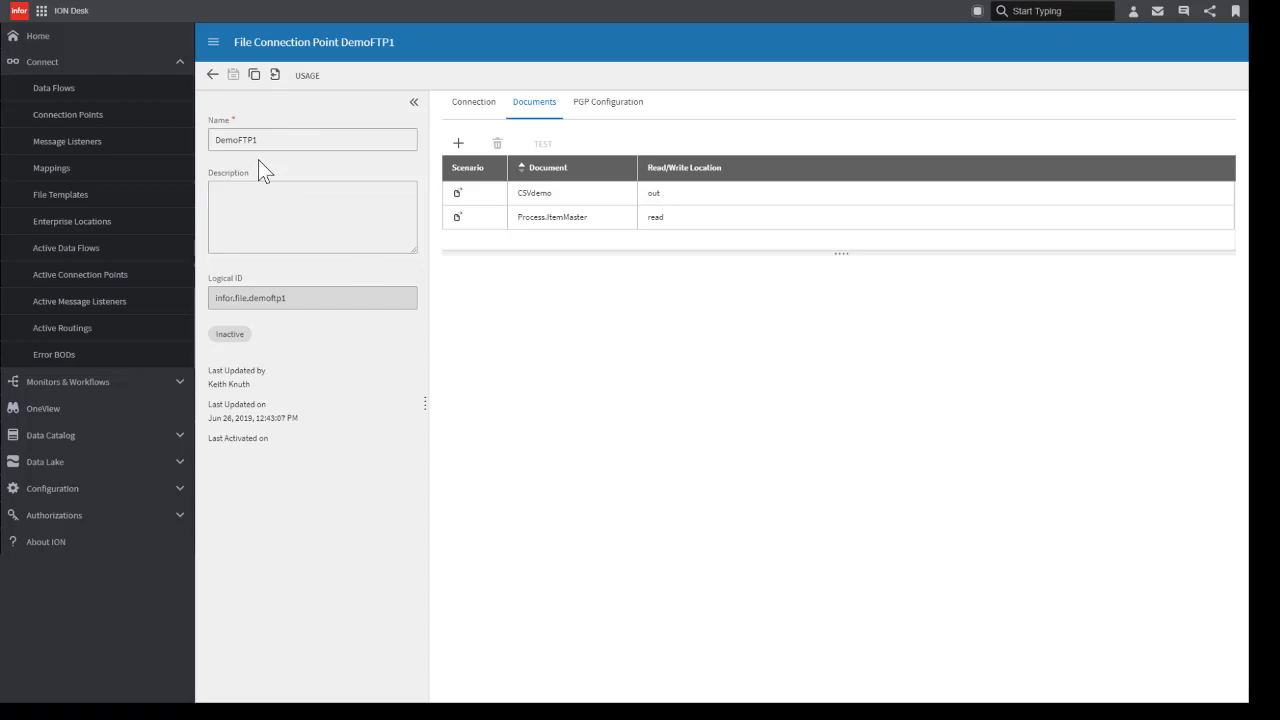
# Step: Duplicate the DemoFTP1 connection point and name the copy DemoFTP2
pyautogui.click(254, 80)
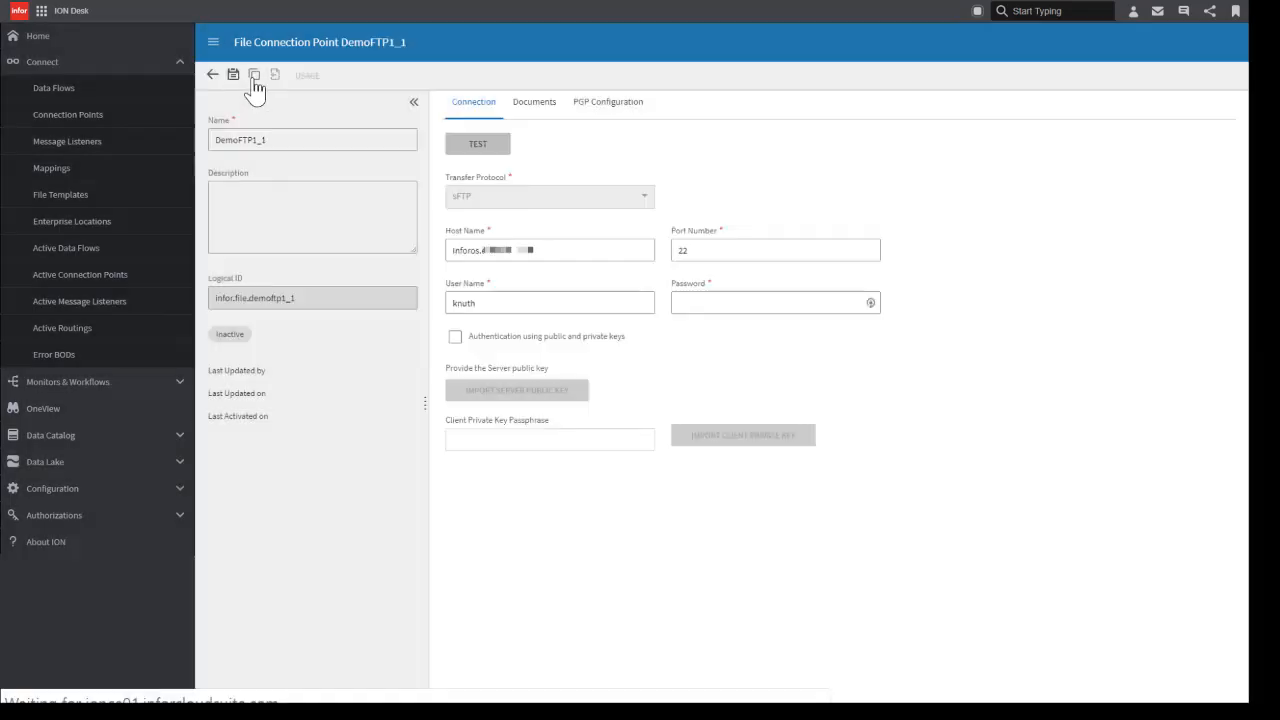
pyautogui.click(274, 139)
pyautogui.press('BackSpace')
pyautogui.press('BackSpace')
pyautogui.press('BackSpace')
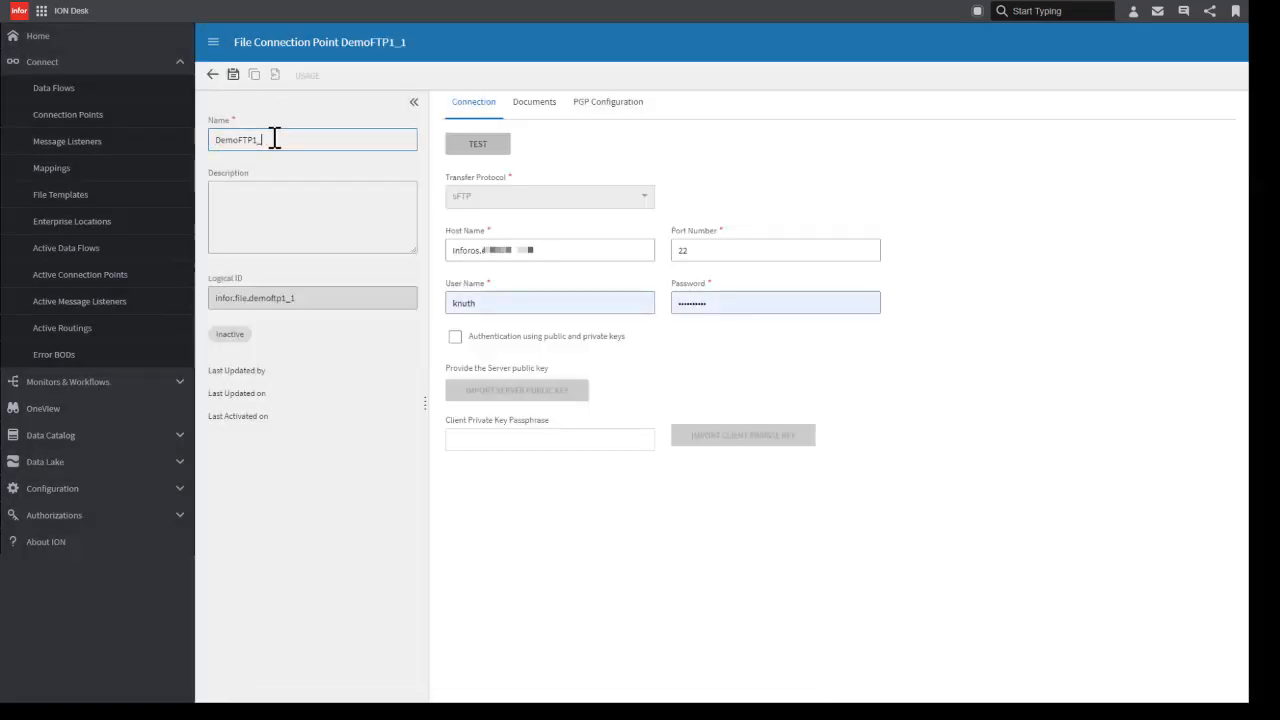
pyautogui.write('2')
# Step: Change the copy's CSVdemo document to the write scenario and set its write location to in
pyautogui.click(534, 104)
pyautogui.click(534, 193)
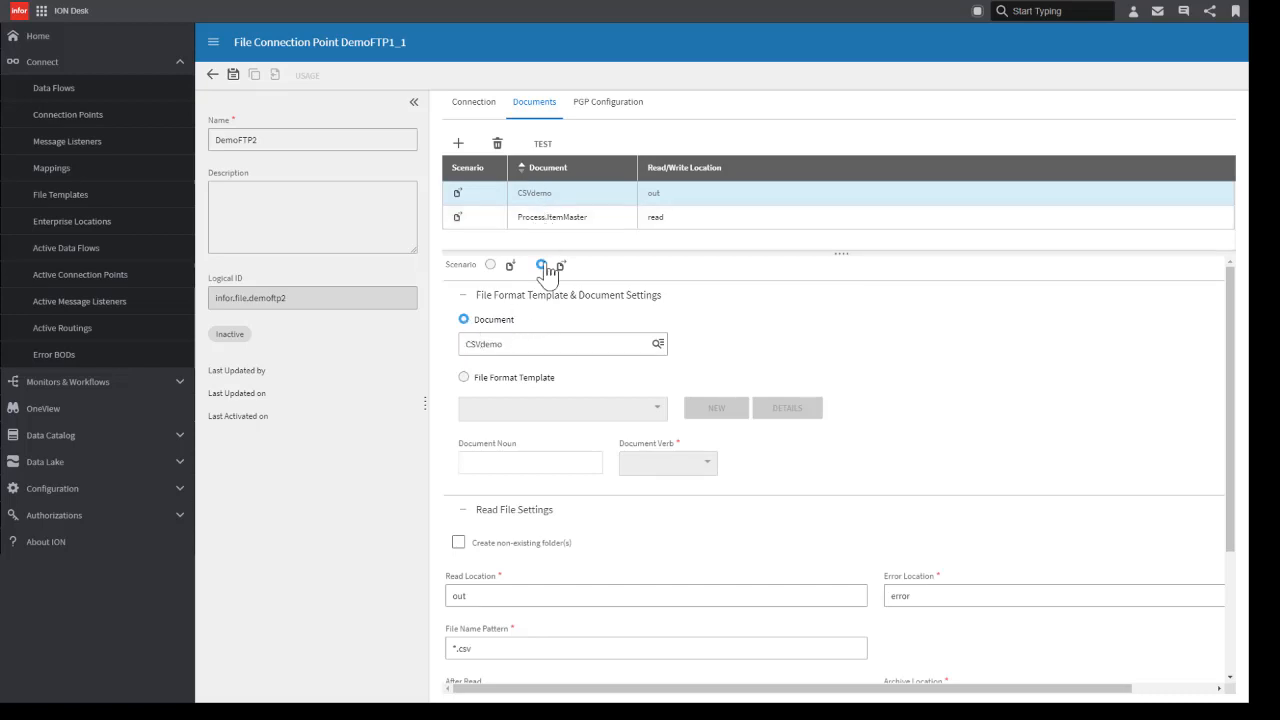
pyautogui.click(491, 265)
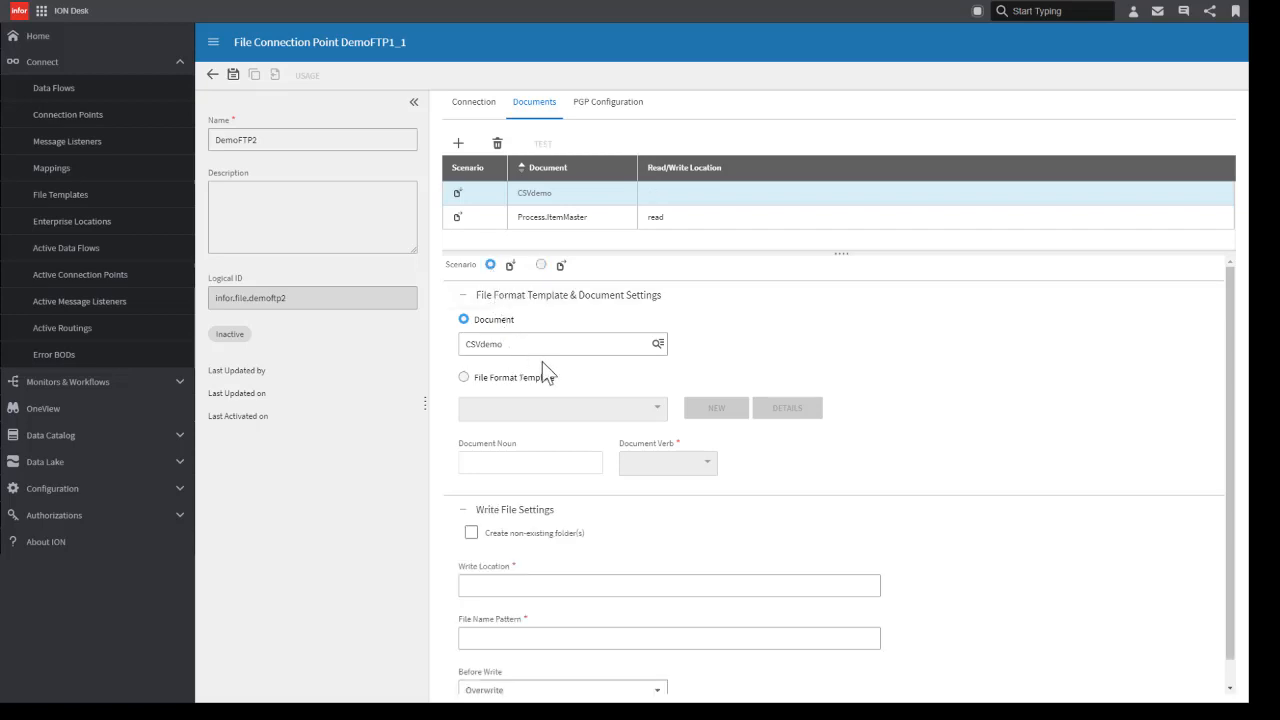
pyautogui.scroll(-1, 544, 394)
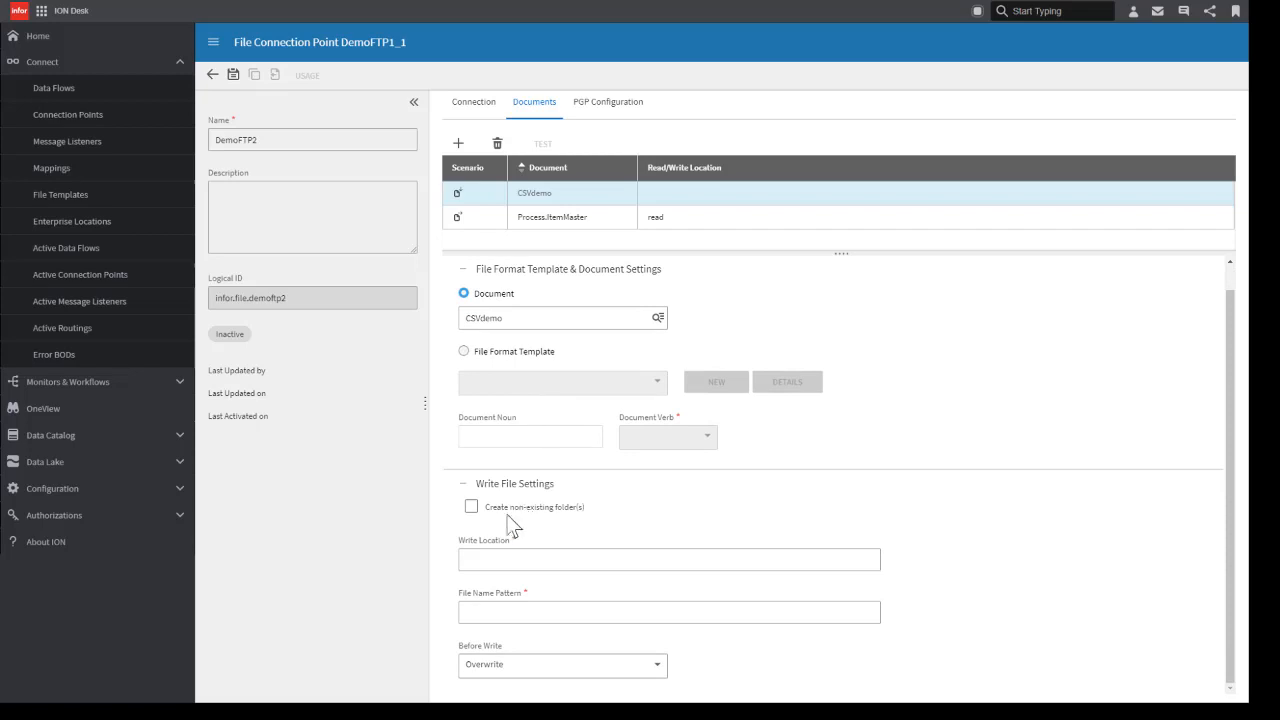
pyautogui.click(488, 557)
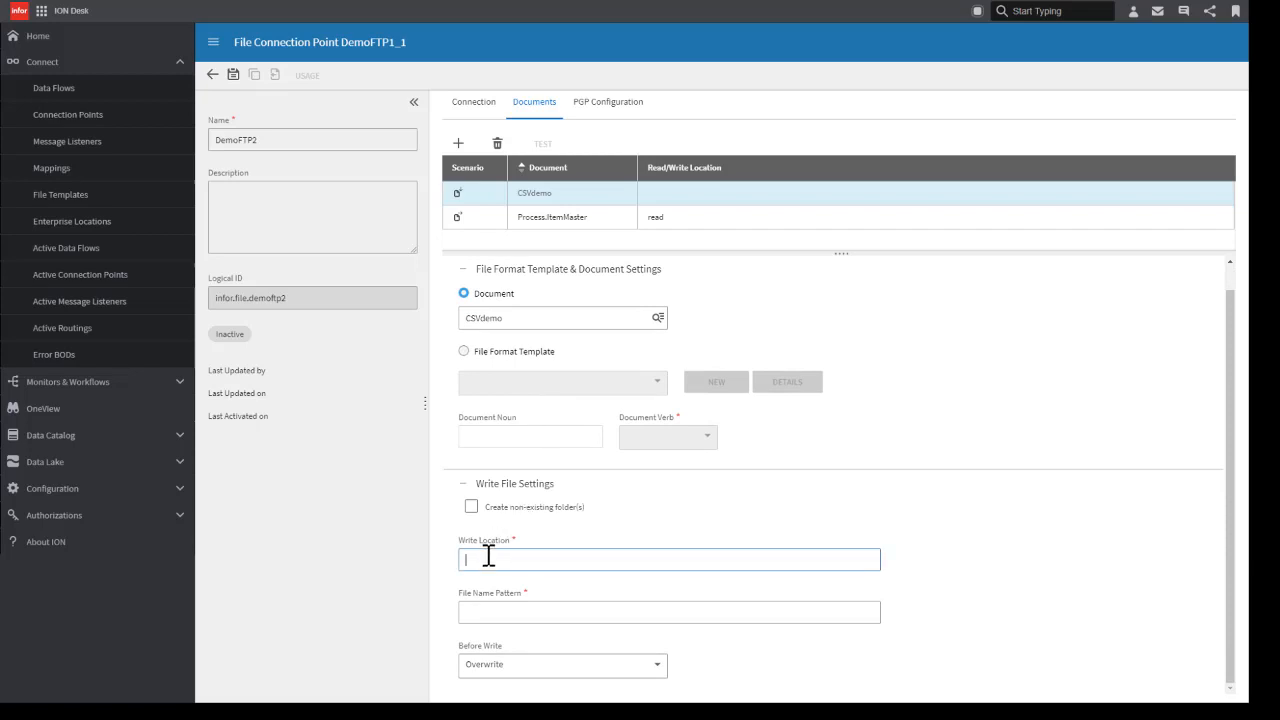
pyautogui.write('in')
# Step: Set the CSVdemo write file name pattern to [document_name]_[current_datetime].csv, using the built-in name variables
pyautogui.click(556, 611)
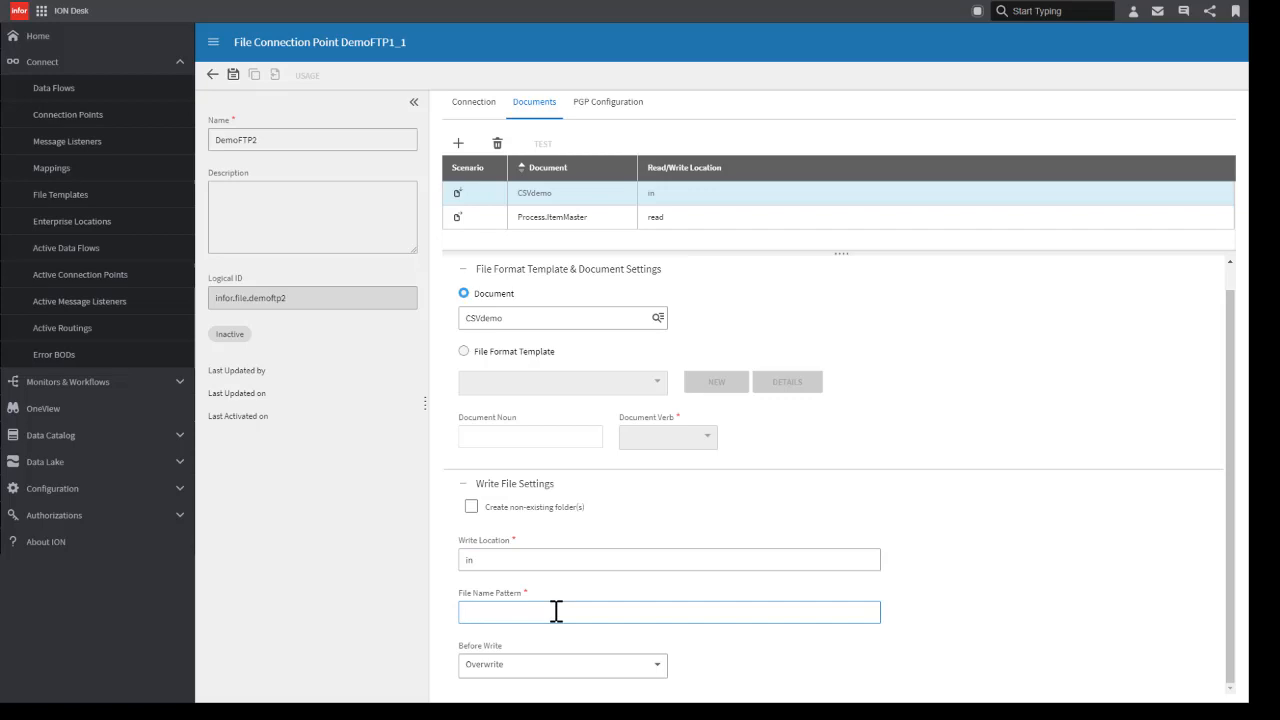
pyautogui.hotkey('ctrl', 'space')
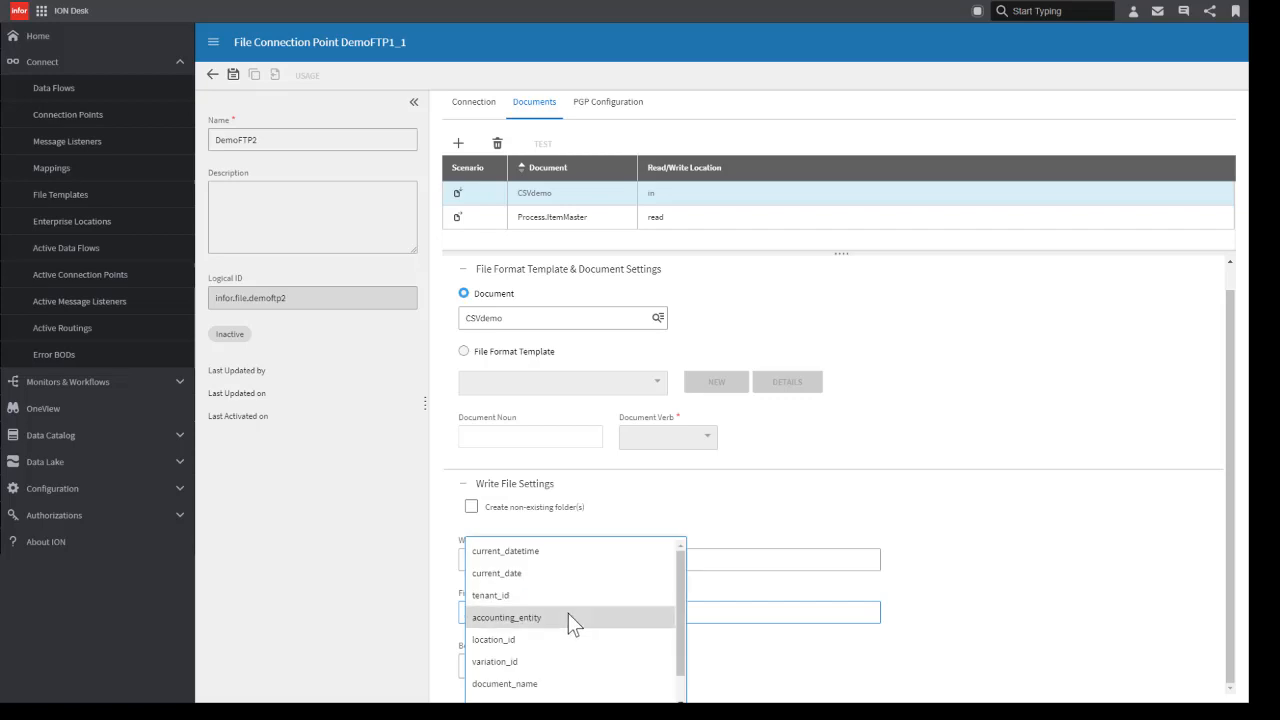
pyautogui.click(560, 685)
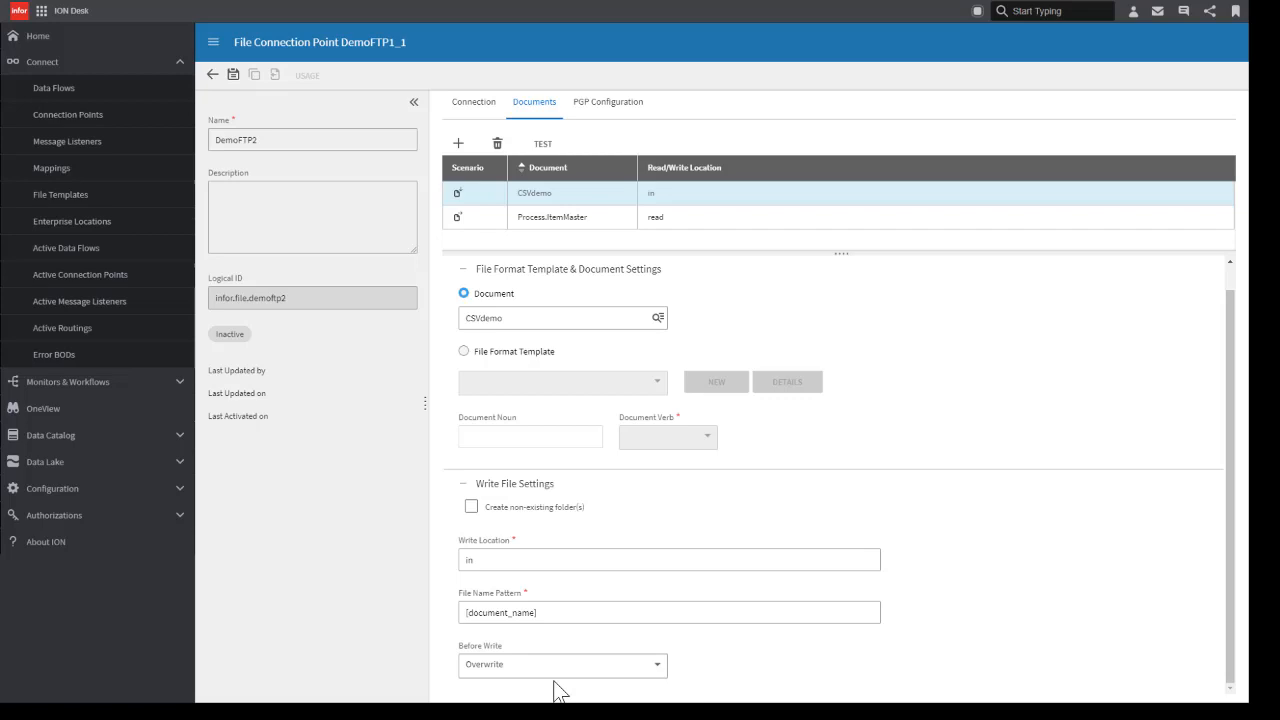
pyautogui.click(577, 612)
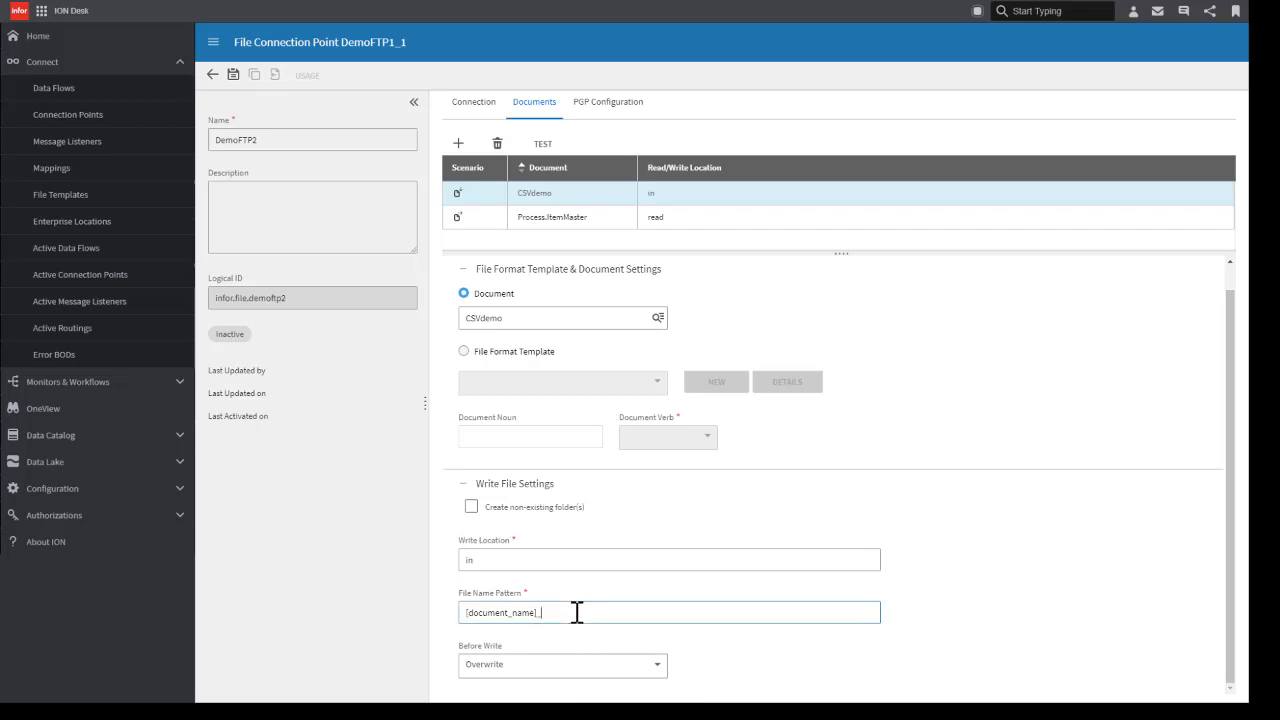
pyautogui.write('_[')
pyautogui.scroll(-1, 607, 626)
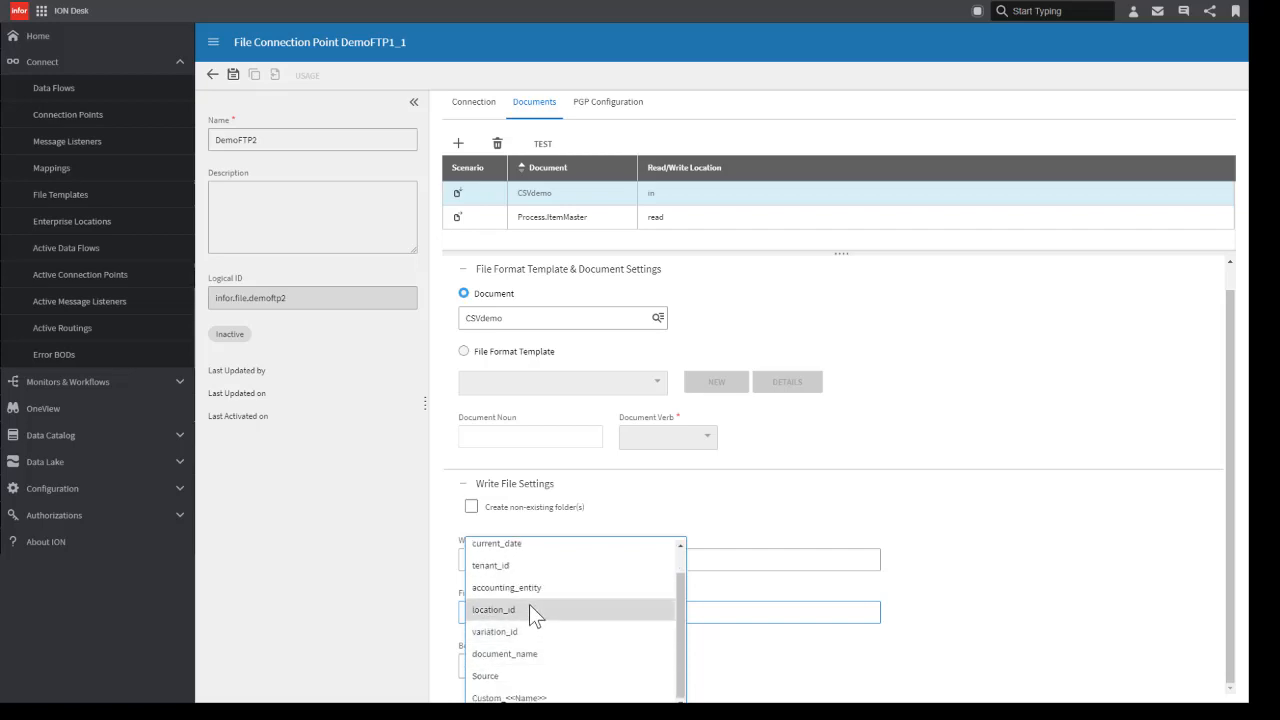
pyautogui.scroll(1, 535, 595)
pyautogui.click(527, 552)
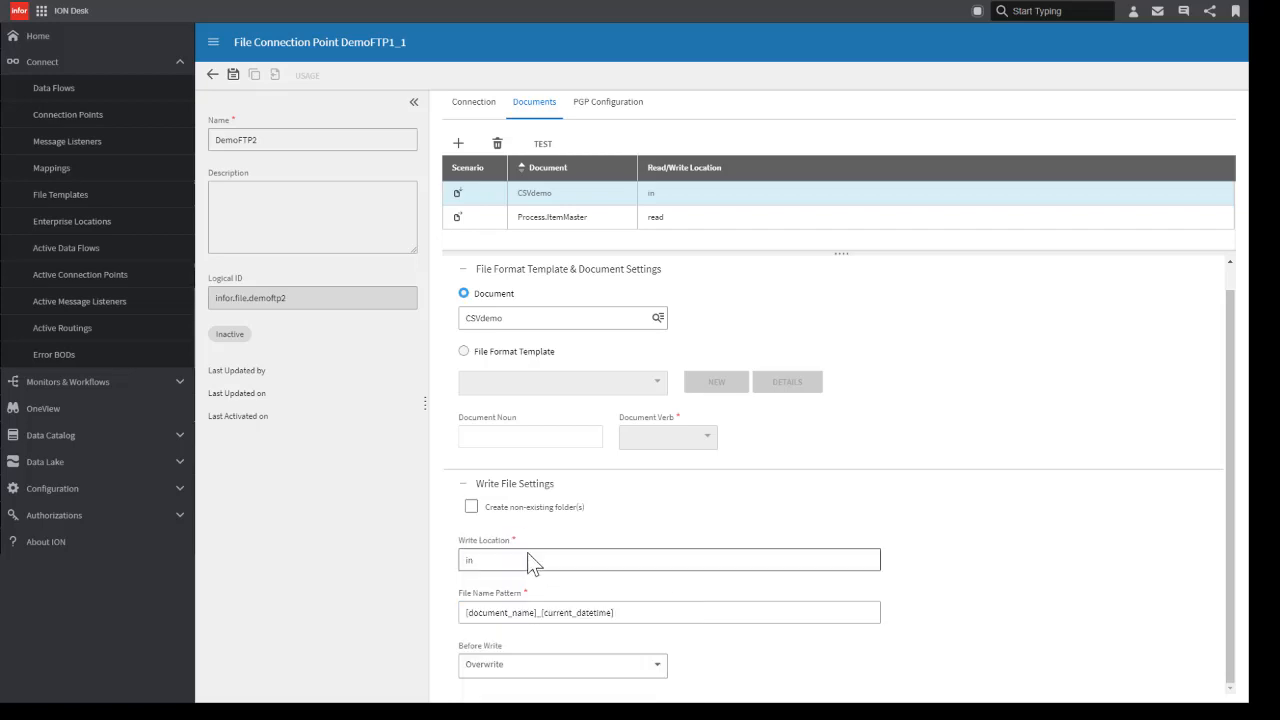
pyautogui.click(636, 612)
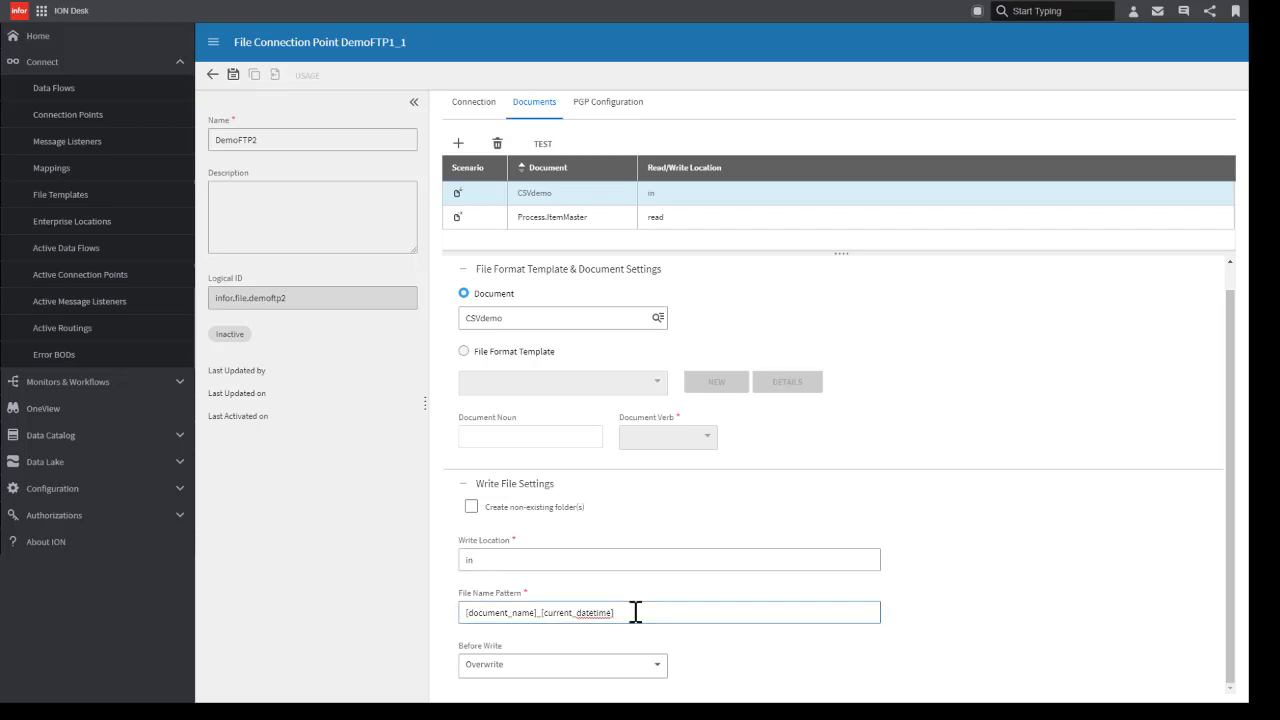
pyautogui.write('.csv')
# Step: Change DemoFTP2's Process.ItemMaster document to the write scenario and set its write location to in
pyautogui.click(568, 218)
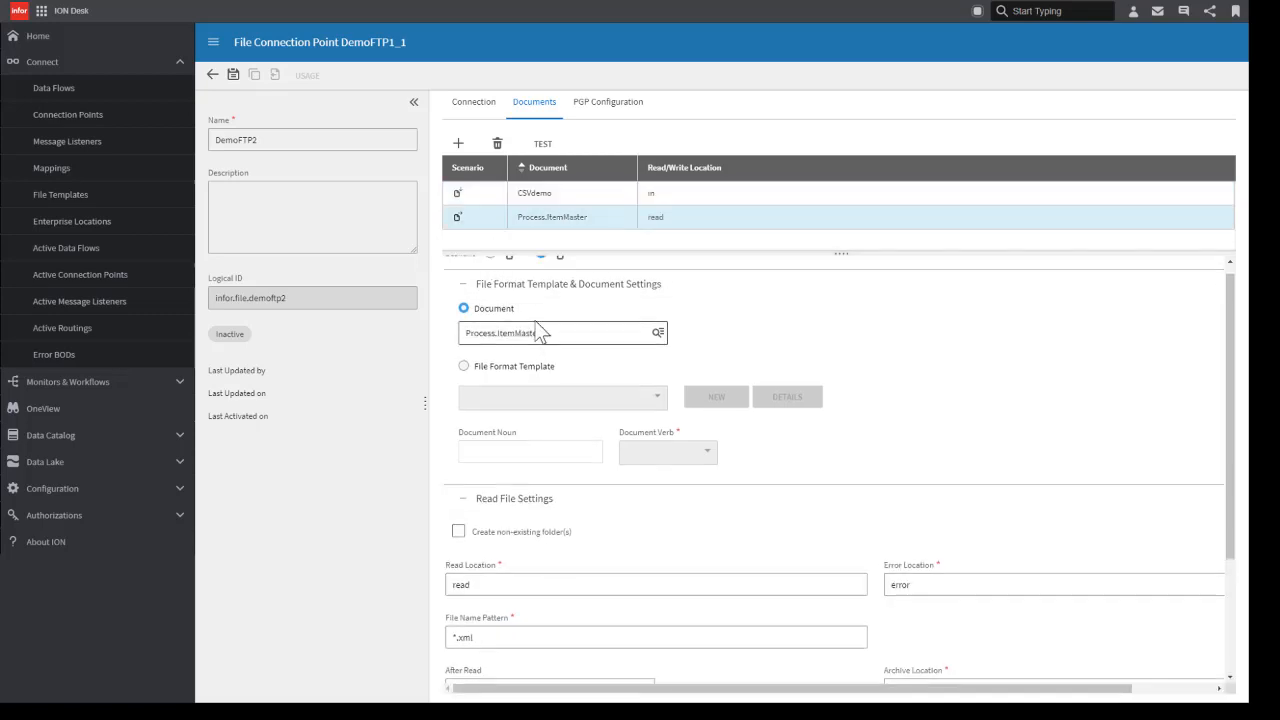
pyautogui.click(490, 265)
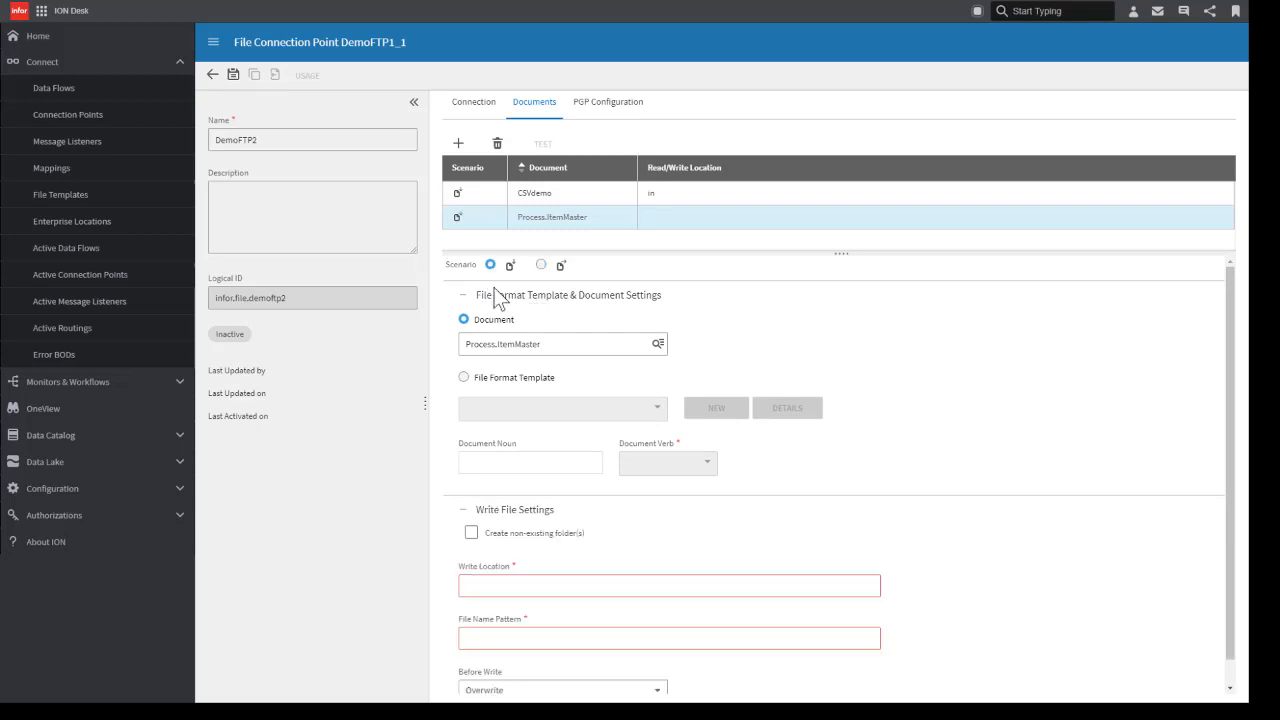
pyautogui.click(506, 585)
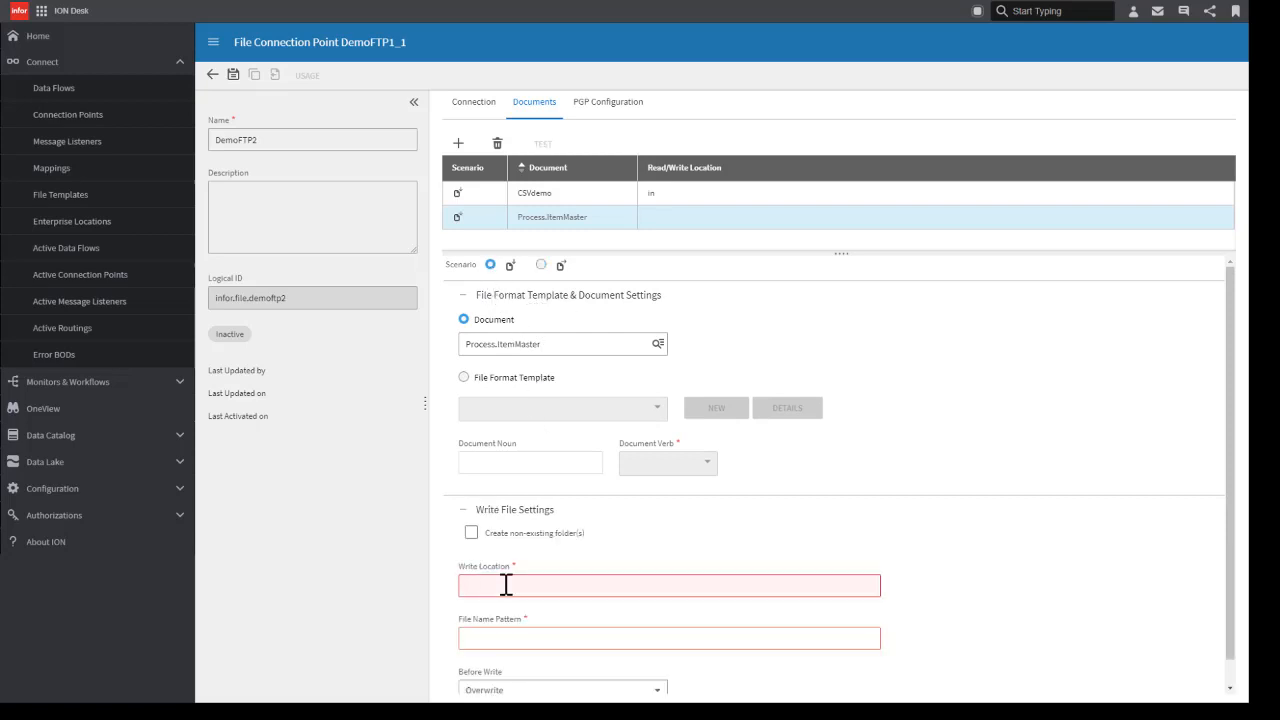
pyautogui.write('in')
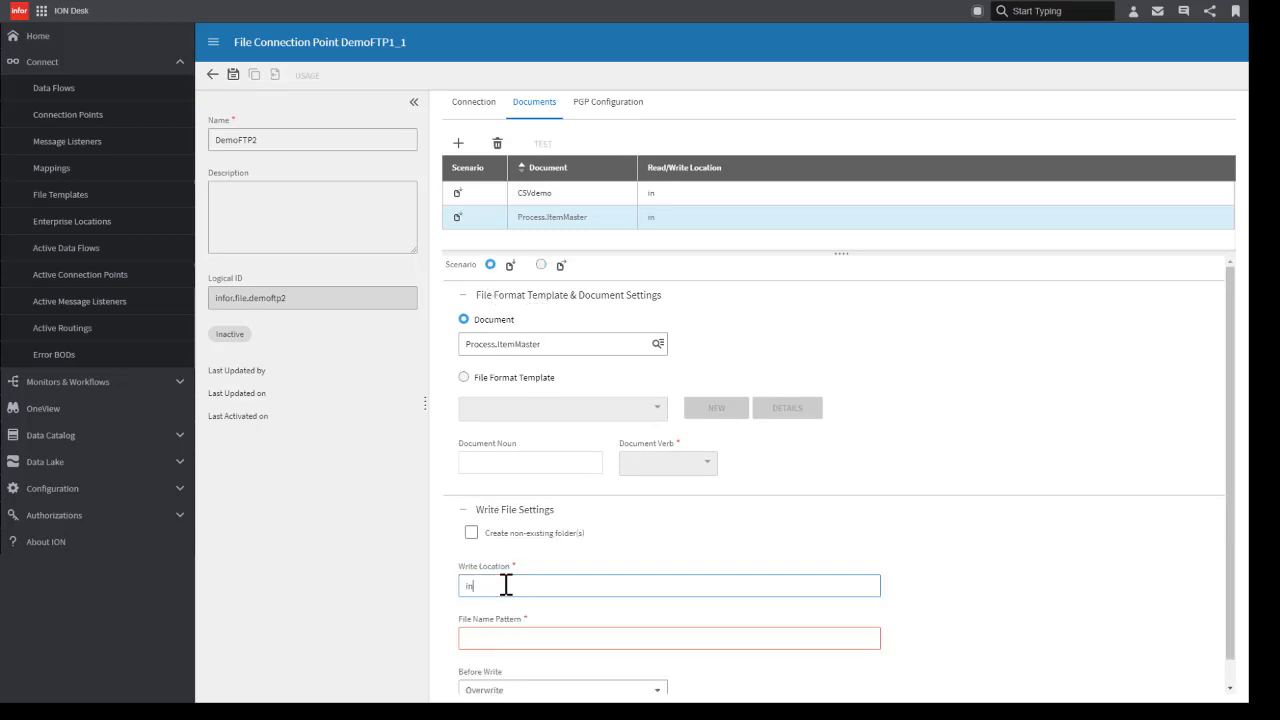
# Step: Set the Process.ItemMaster write file name pattern to [document_name]_[current_datetime].xml, using the built-in name variables
pyautogui.click(536, 634)
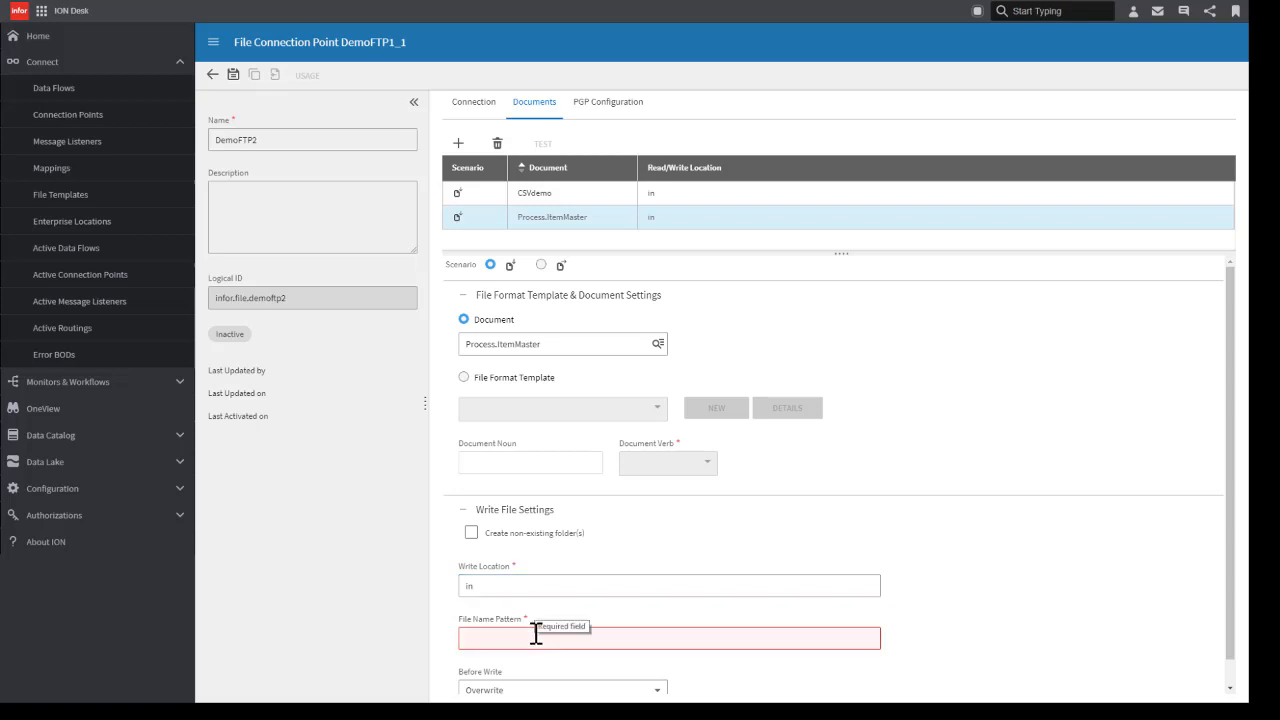
pyautogui.hotkey('ctrl', 'space')
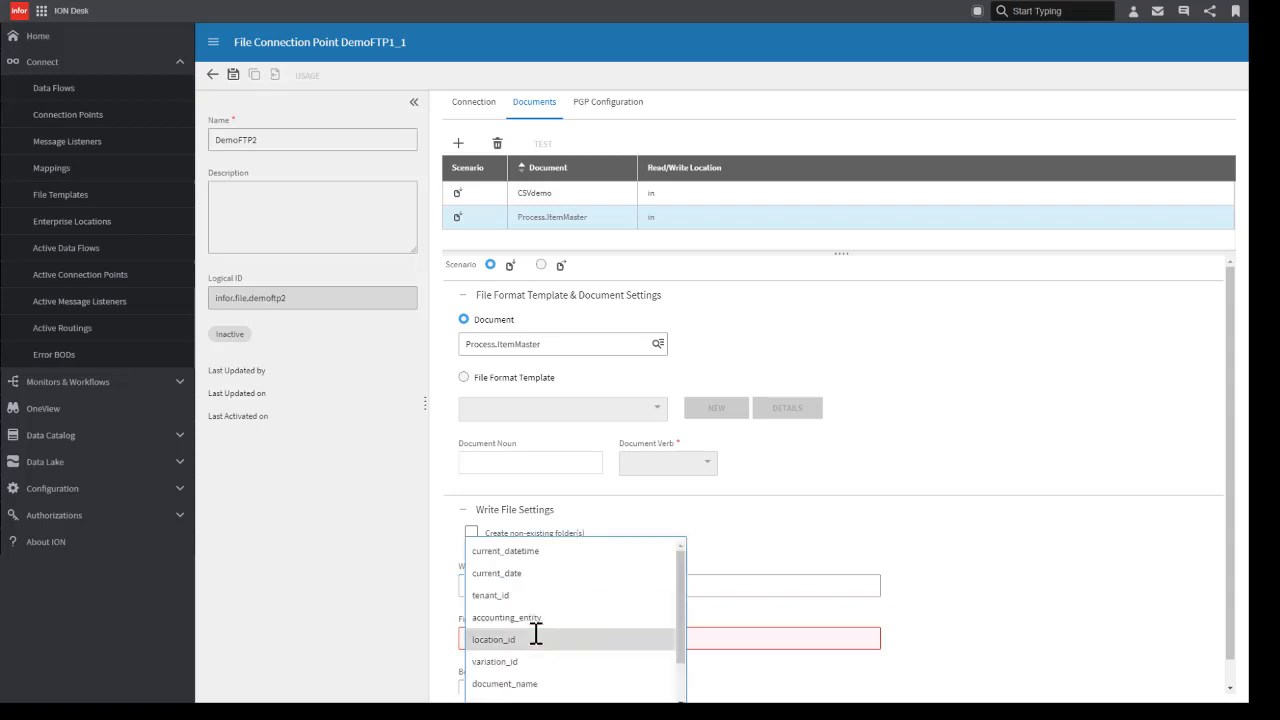
pyautogui.click(538, 686)
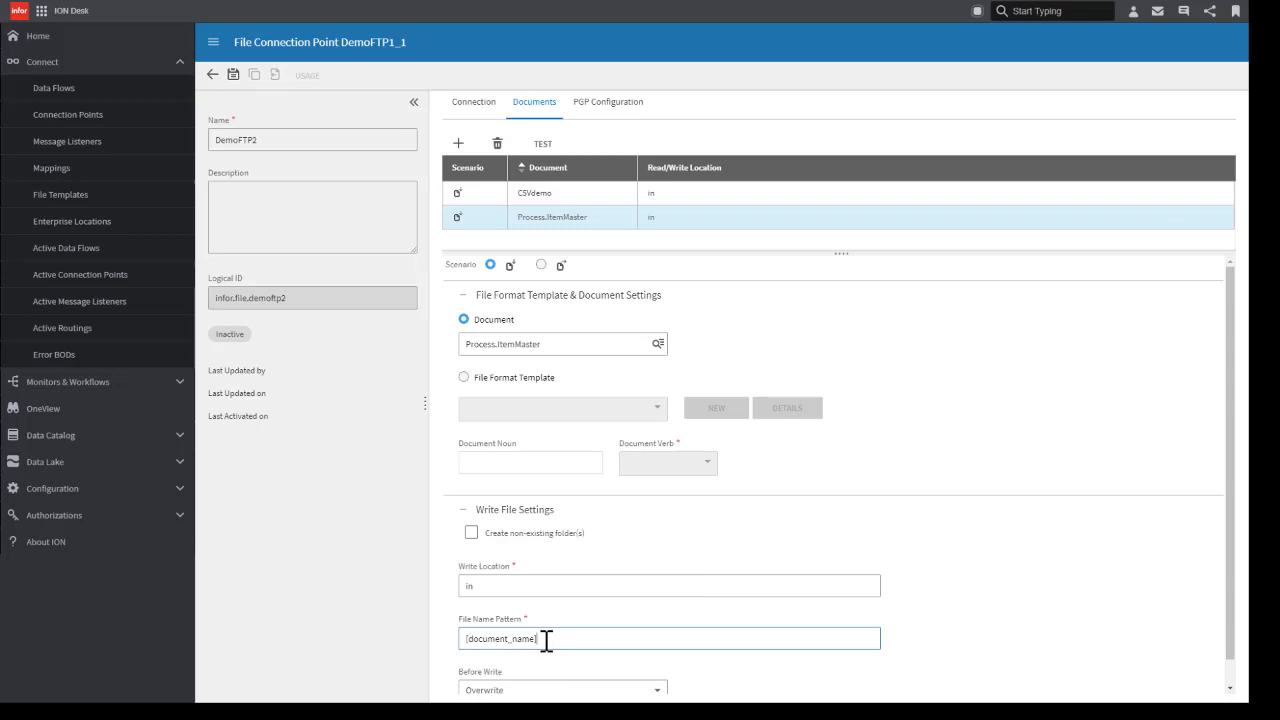
pyautogui.hotkey('ctrl', '-')
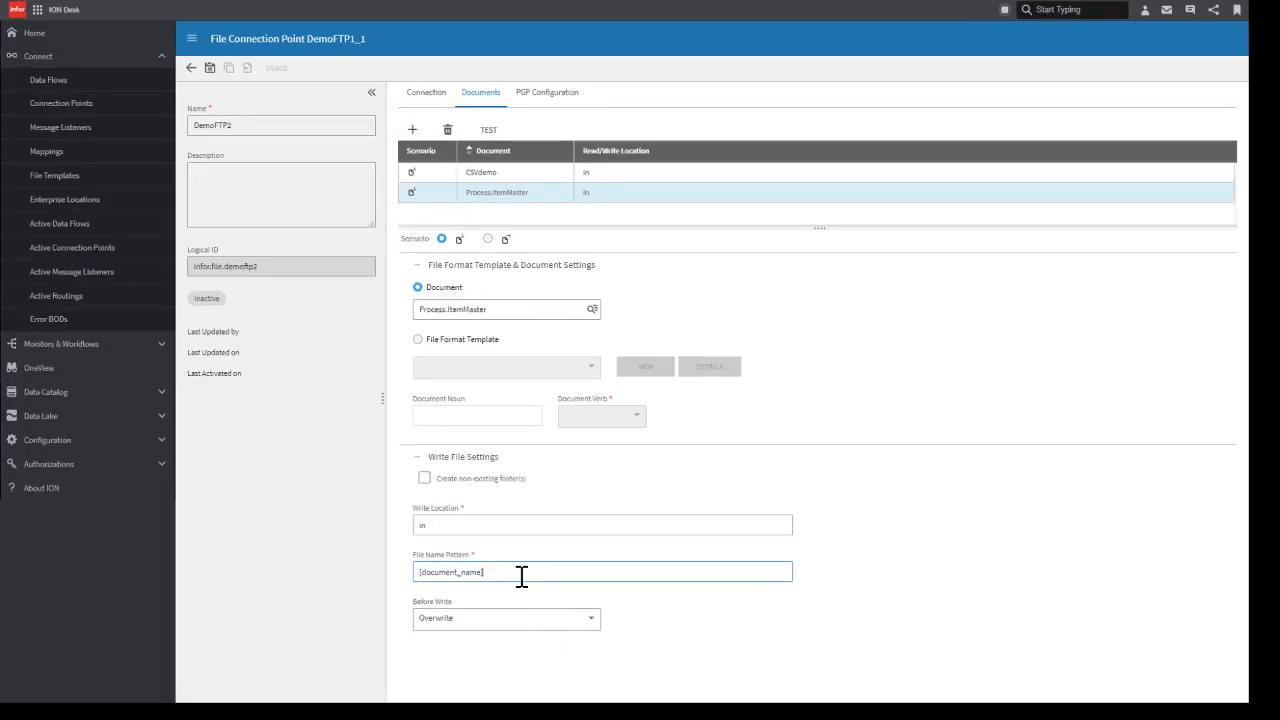
pyautogui.write('_')
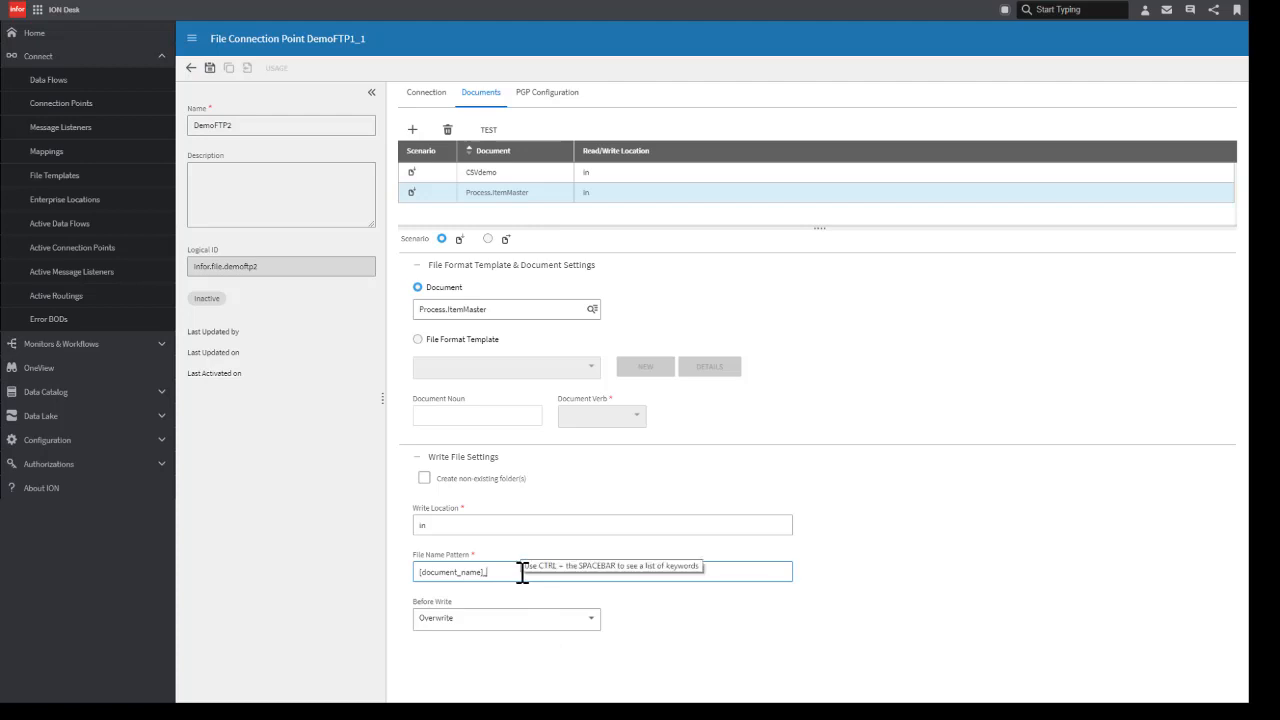
pyautogui.hotkey('ctrl', 'space')
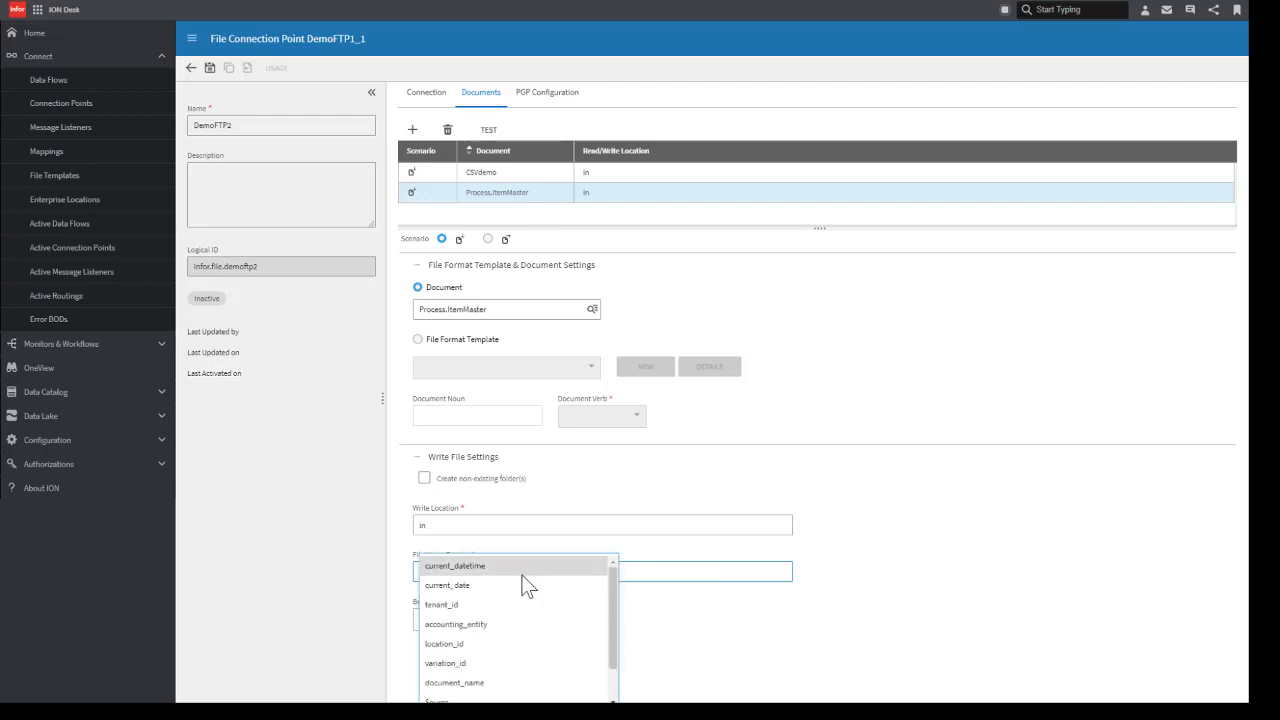
pyautogui.click(525, 577)
pyautogui.click(563, 574)
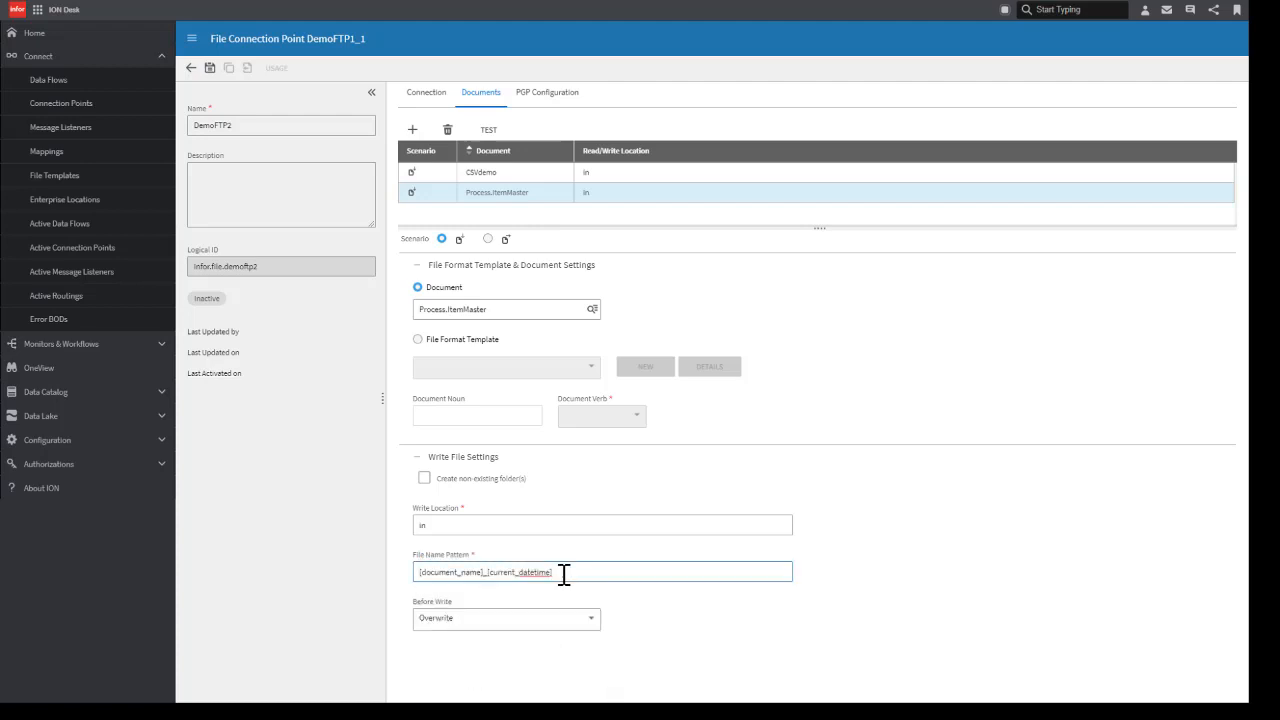
pyautogui.write('.xml')
pyautogui.click(658, 595)
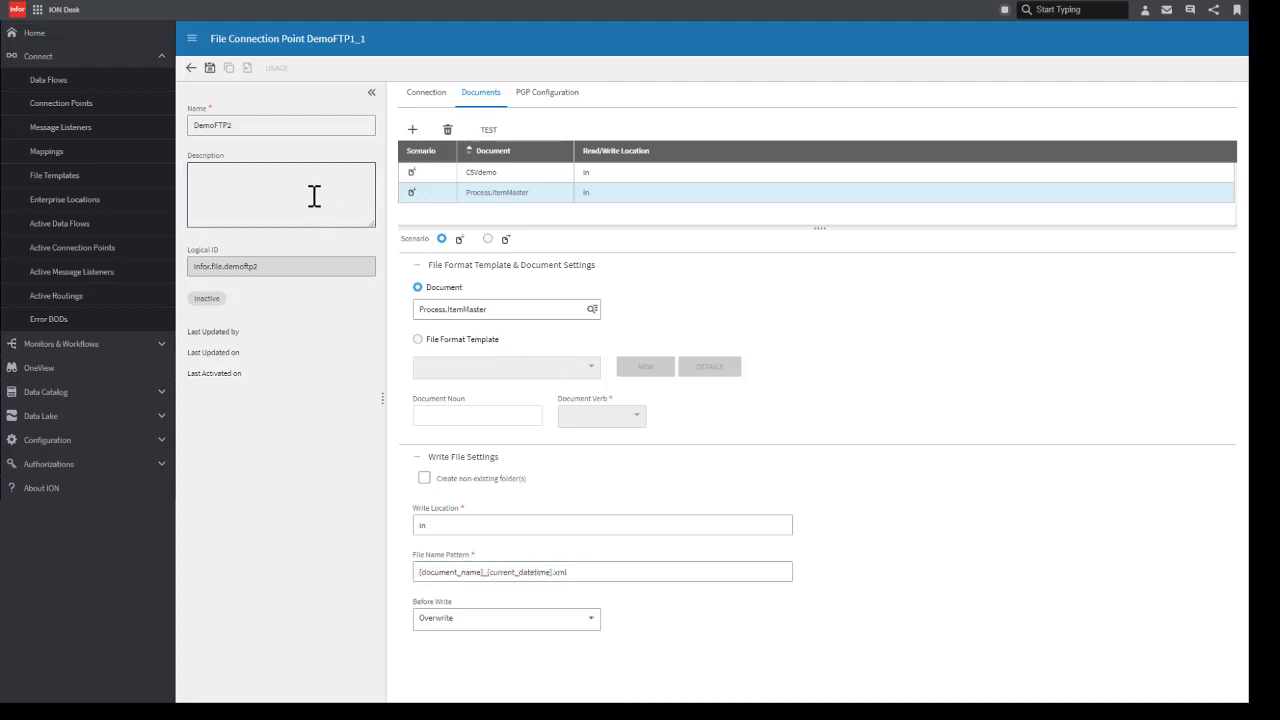
# Step: Go back to the connection points overview, saving the unsaved connection point changes
pyautogui.click(190, 68)
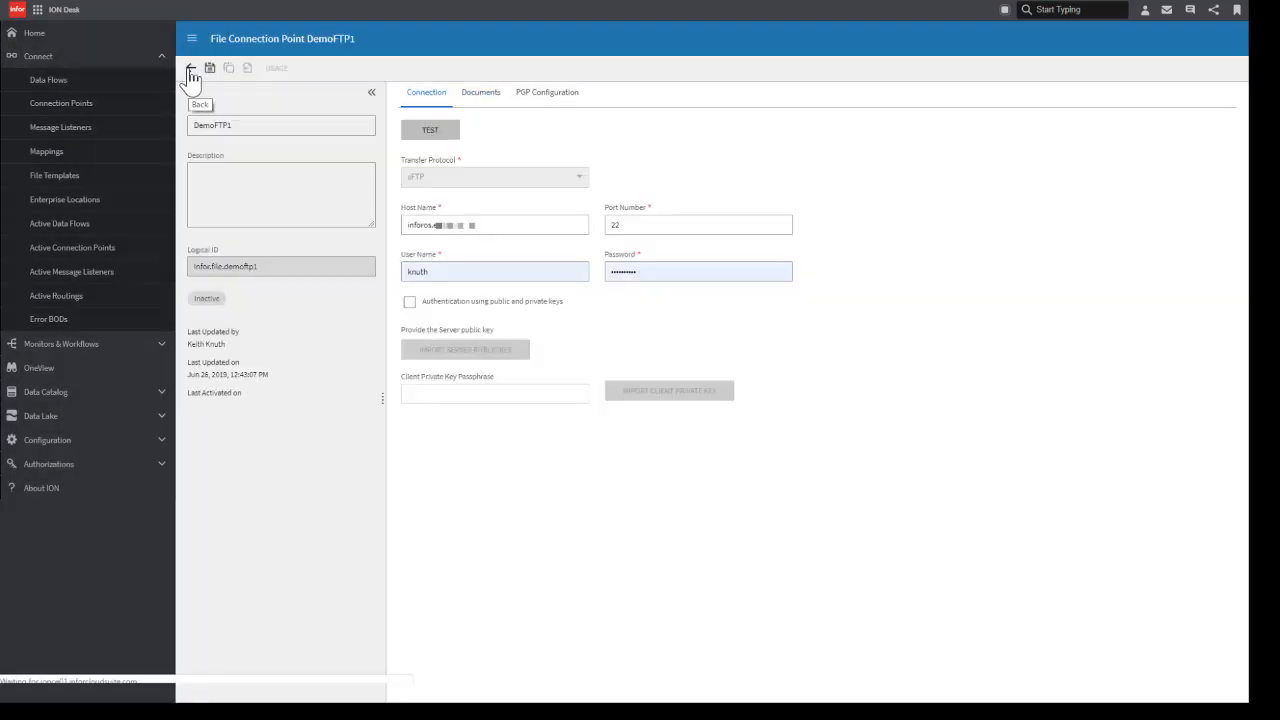
pyautogui.click(189, 69)
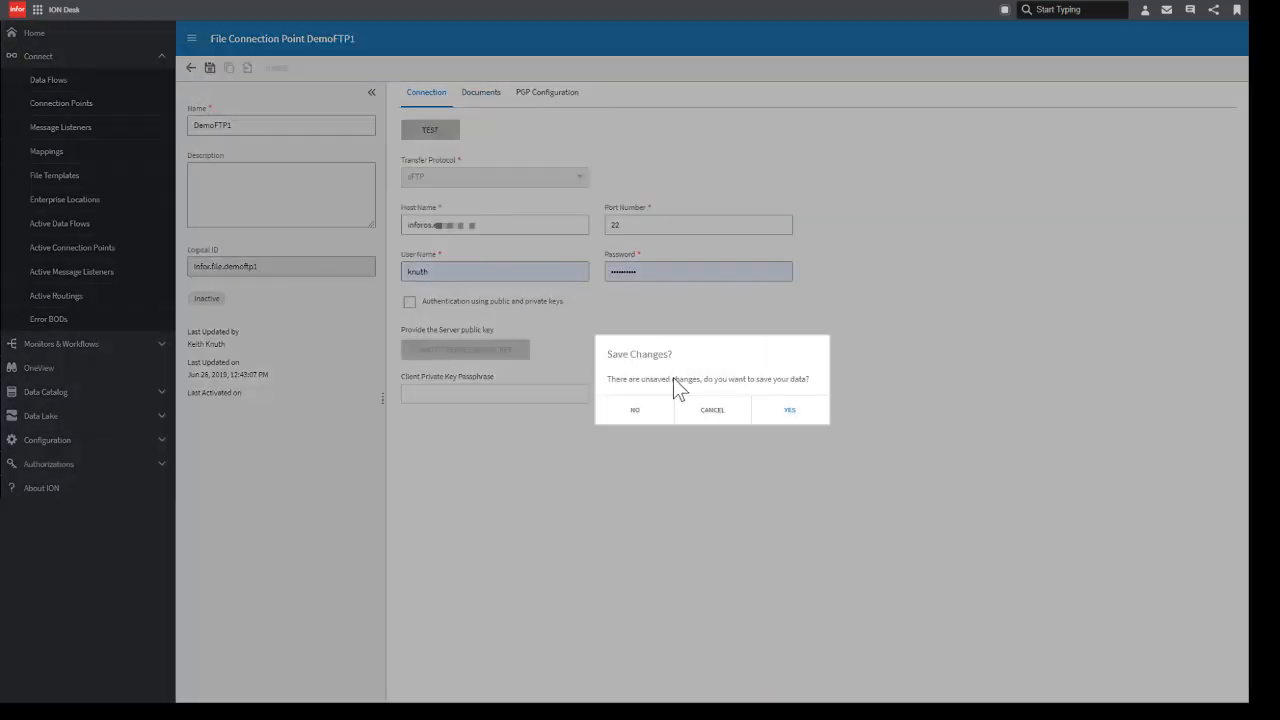
pyautogui.click(787, 414)
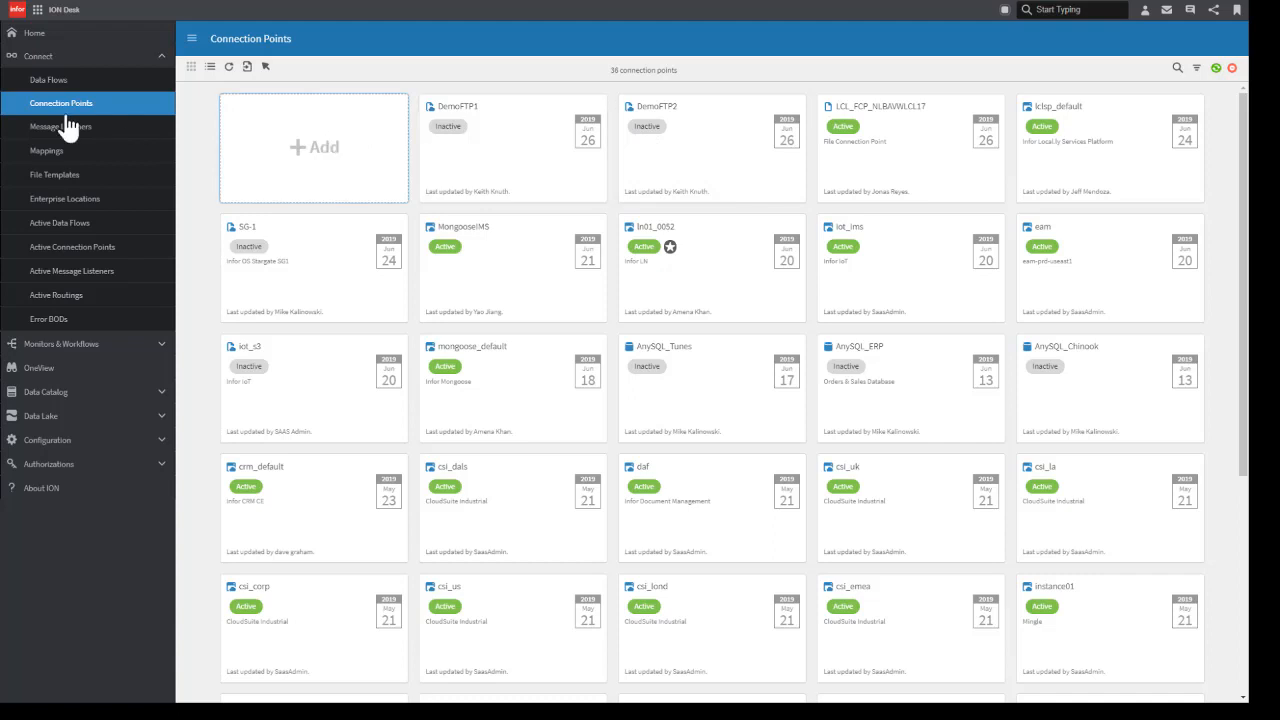
# Step: Create a new document flow in the data flows overview and name it FTPdemo
pyautogui.click(50, 84)
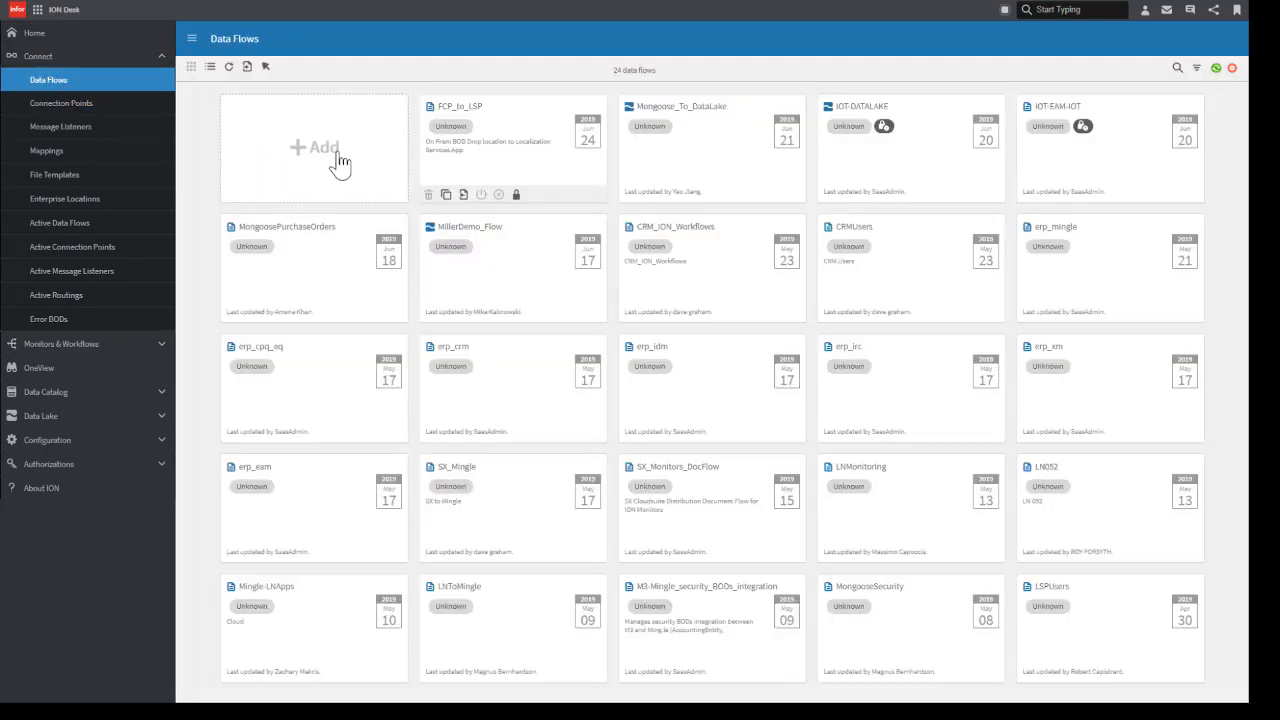
pyautogui.click(336, 160)
pyautogui.click(362, 162)
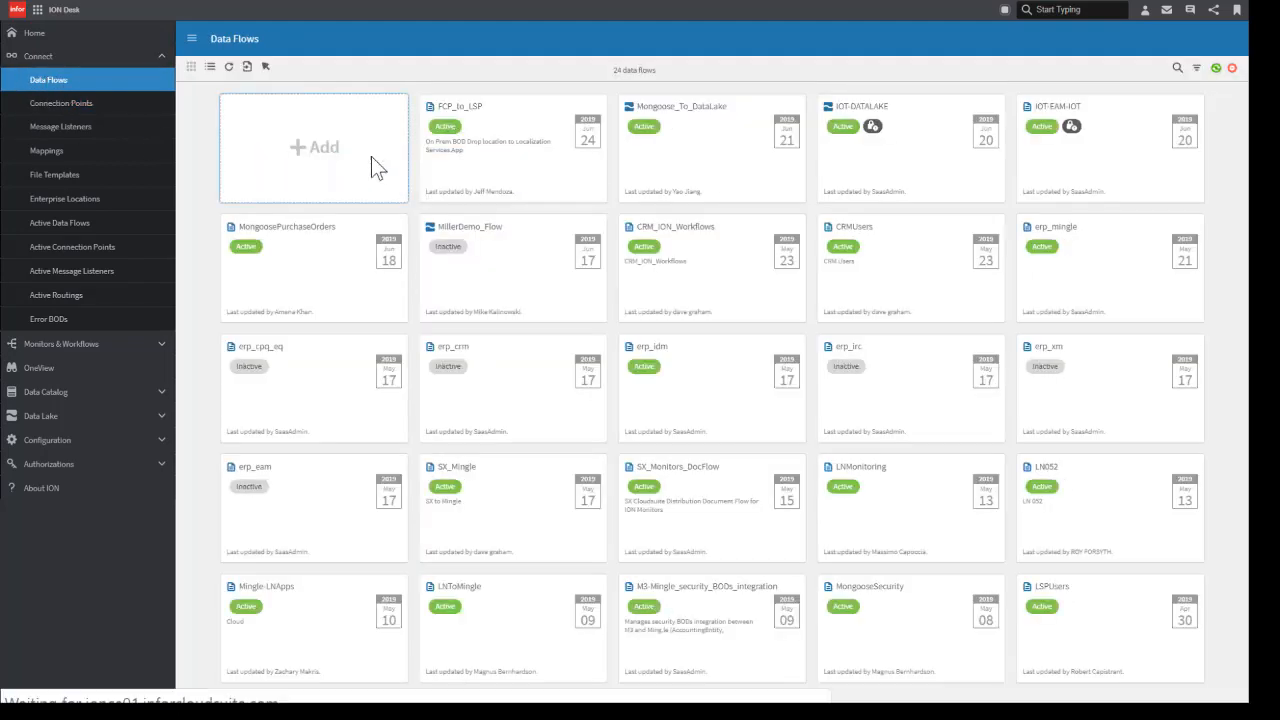
pyautogui.click(254, 123)
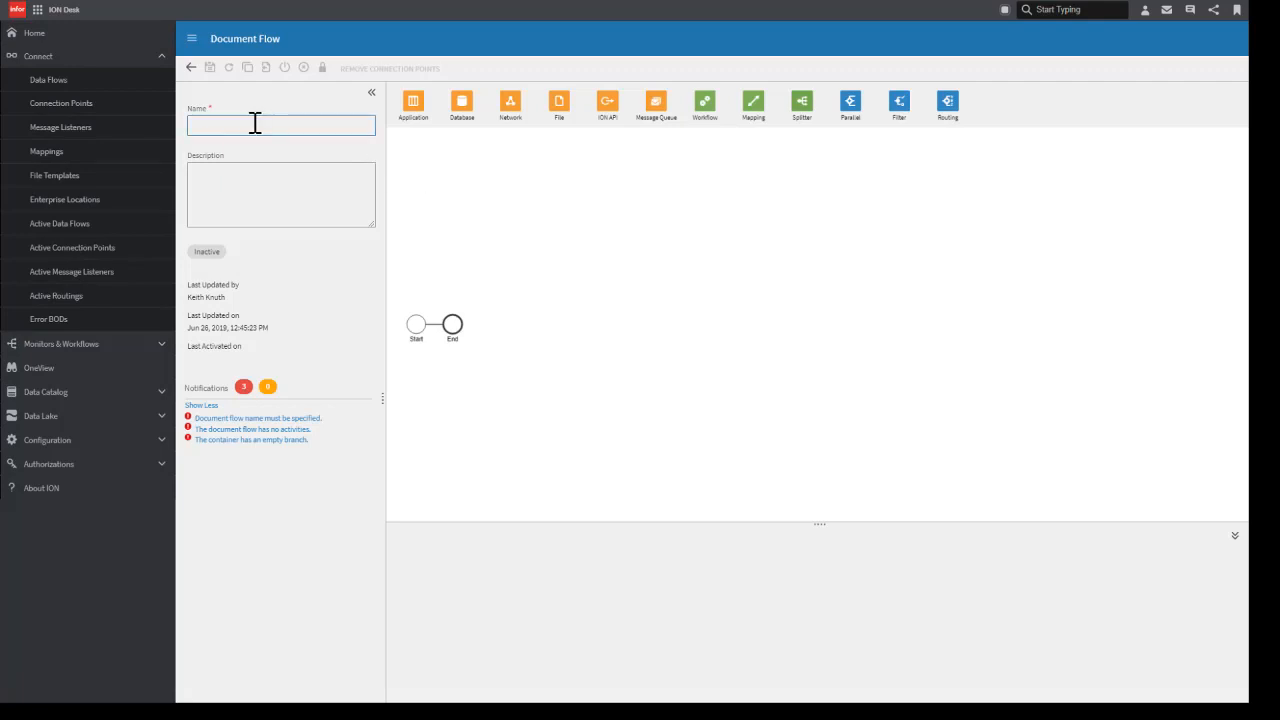
pyautogui.write('FTPdemo')
pyautogui.click(525, 144)
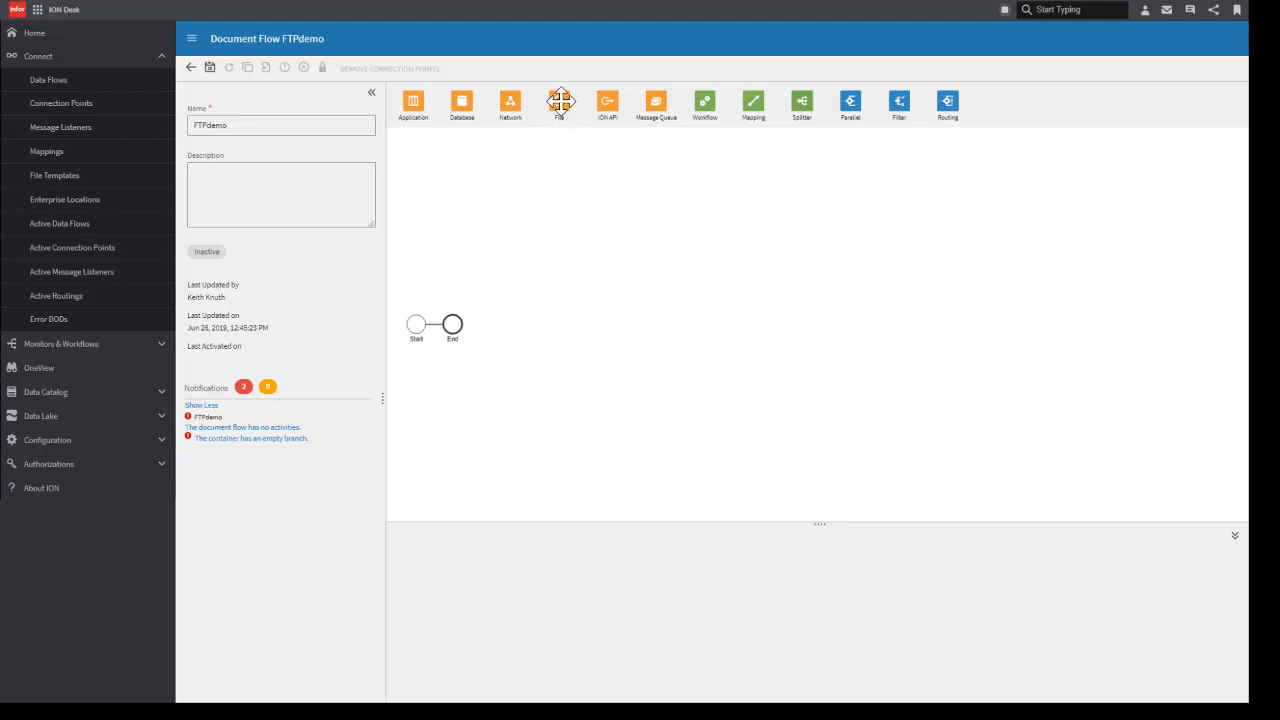
# Step: Add a File activity between Start and End and assign it the DemoFTP1 file connector
pyautogui.moveTo(559, 101); pyautogui.dragTo(436, 325)
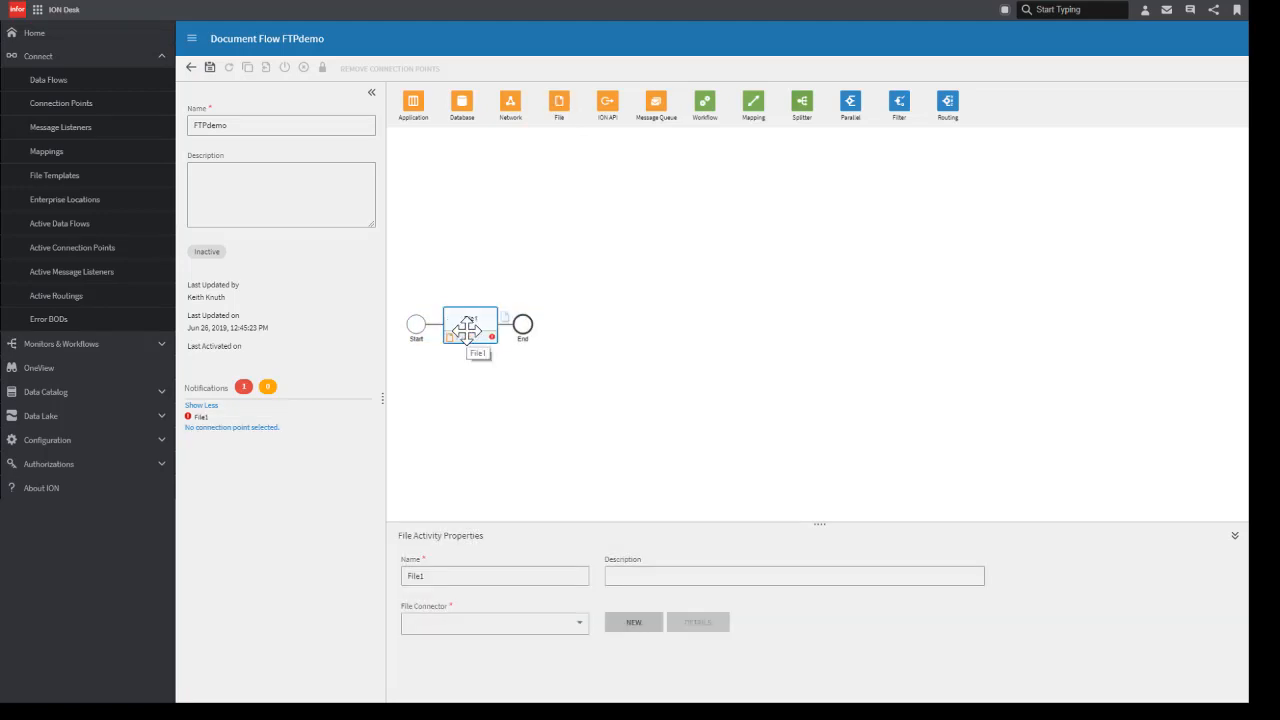
pyautogui.click(482, 628)
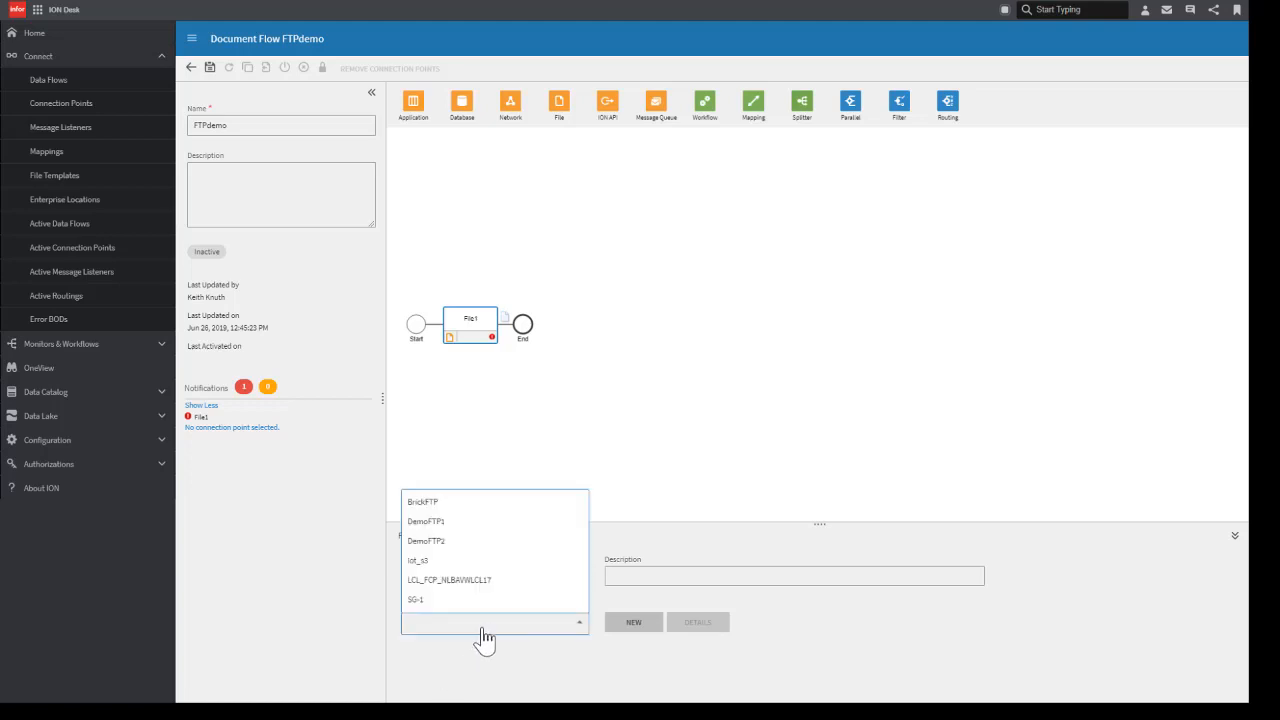
pyautogui.click(459, 522)
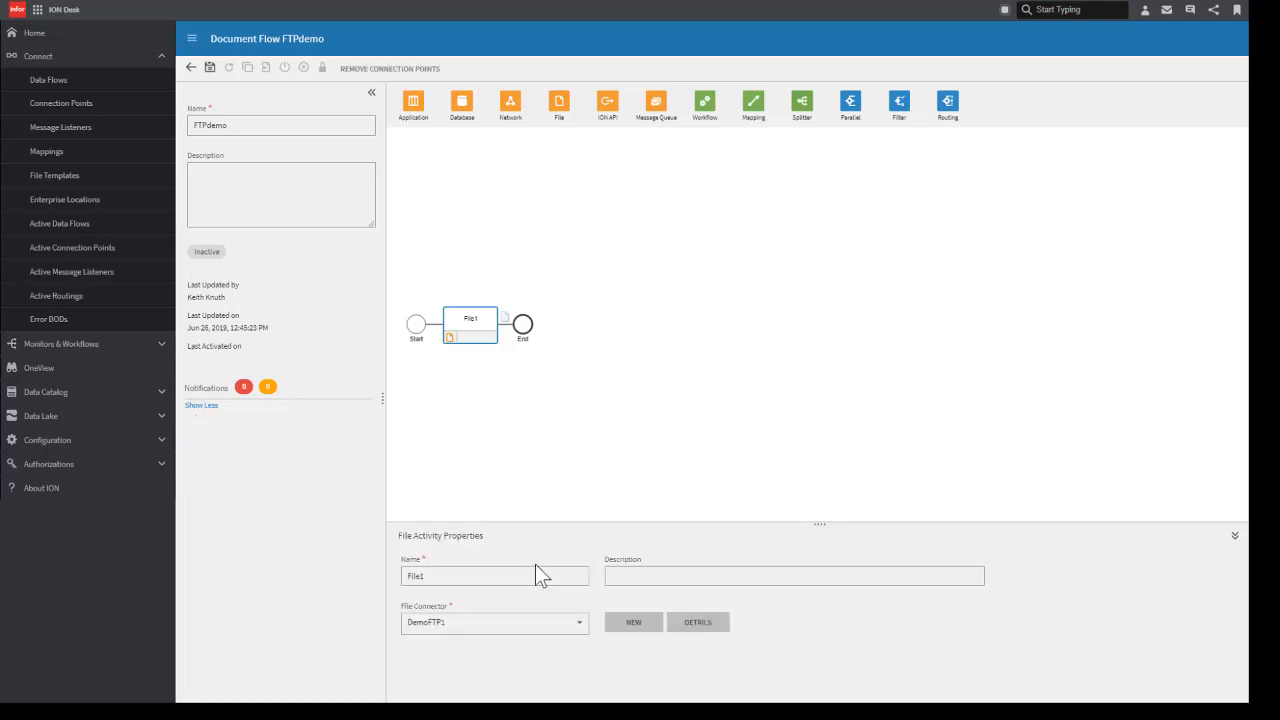
# Step: Add a second File activity after File1 and assign it the DemoFTP2 file connector
pyautogui.moveTo(560, 103); pyautogui.dragTo(512, 340)
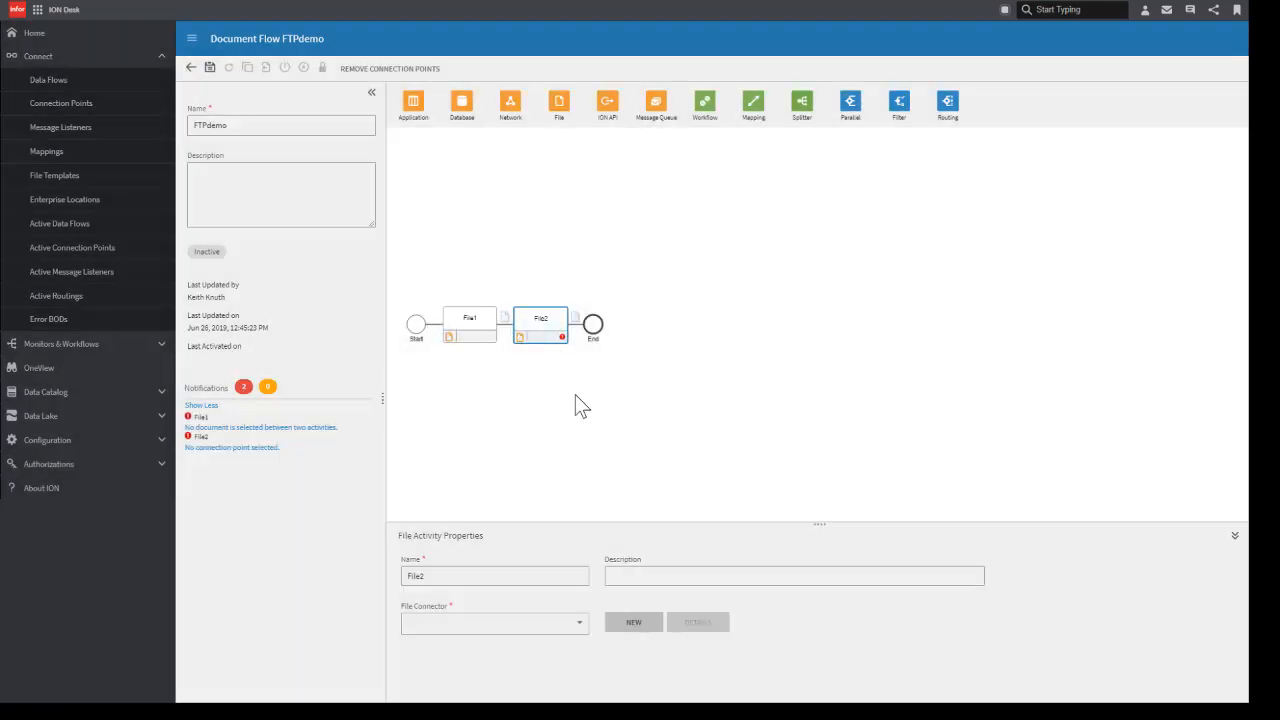
pyautogui.click(581, 626)
pyautogui.click(468, 541)
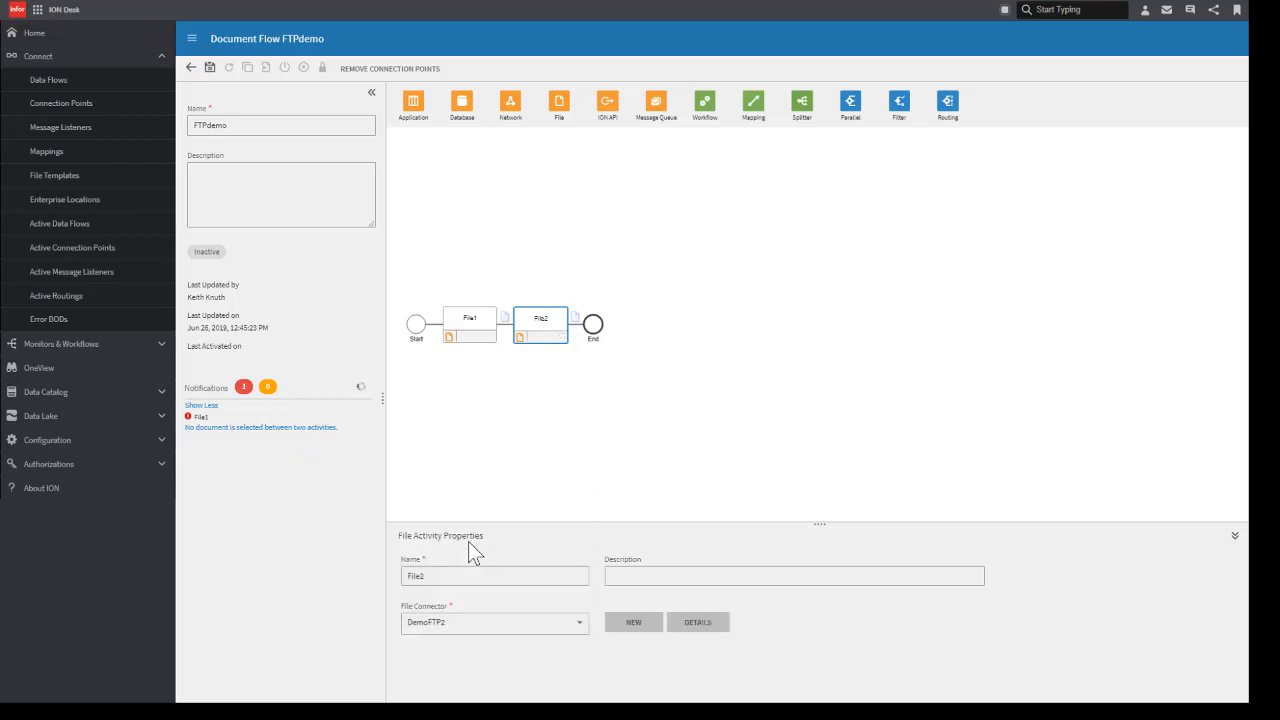
# Step: Add the CSVdemo and Process ItemMaster documents to the link between File1 and File2
pyautogui.click(505, 318)
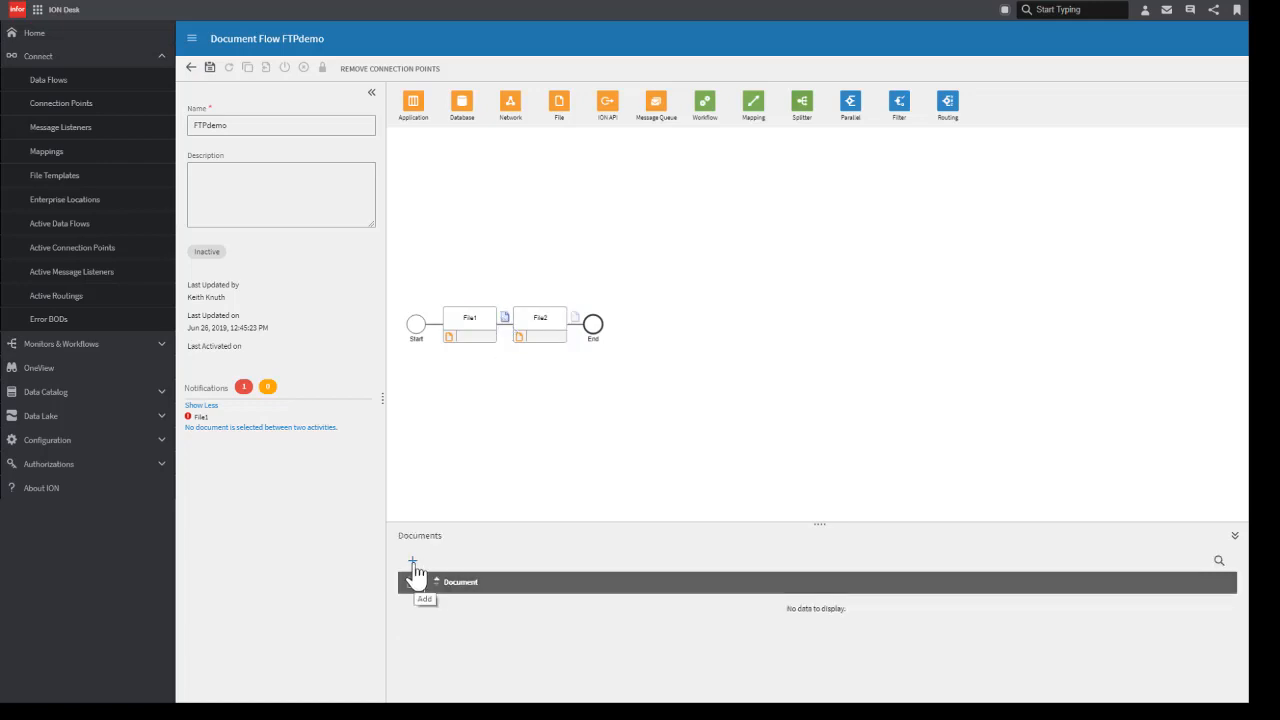
pyautogui.click(413, 566)
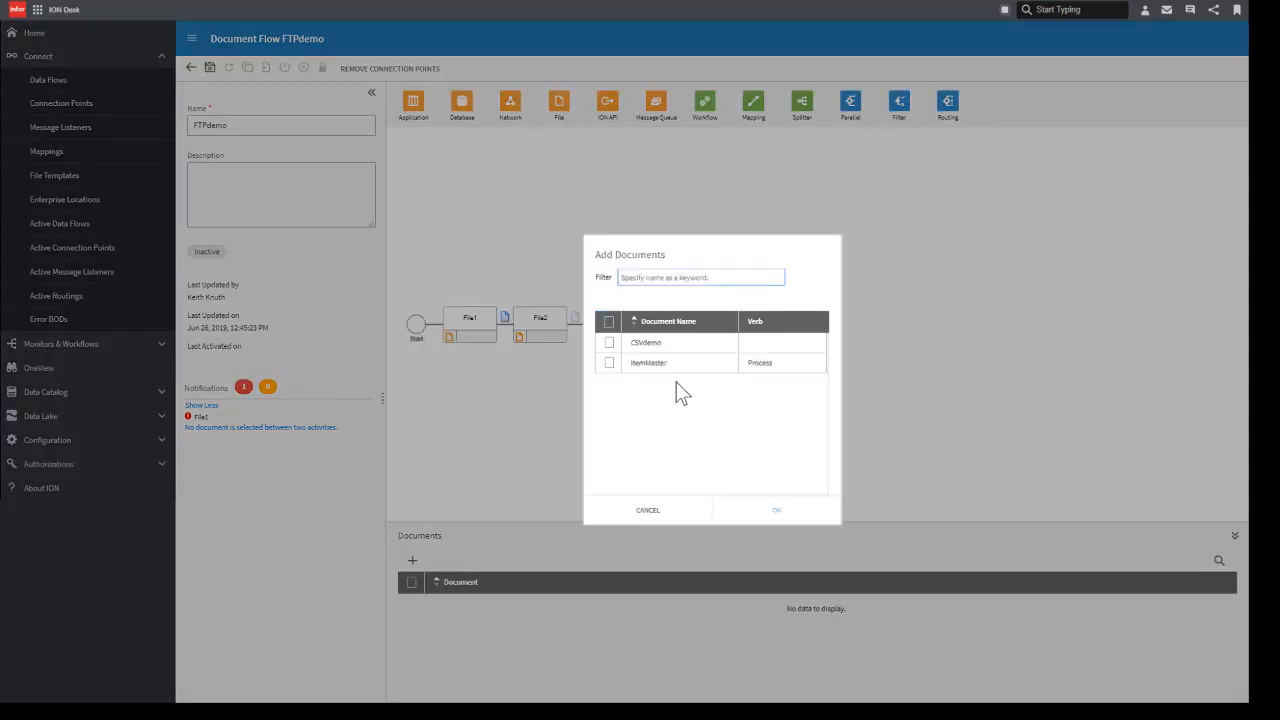
pyautogui.click(610, 343)
pyautogui.click(610, 362)
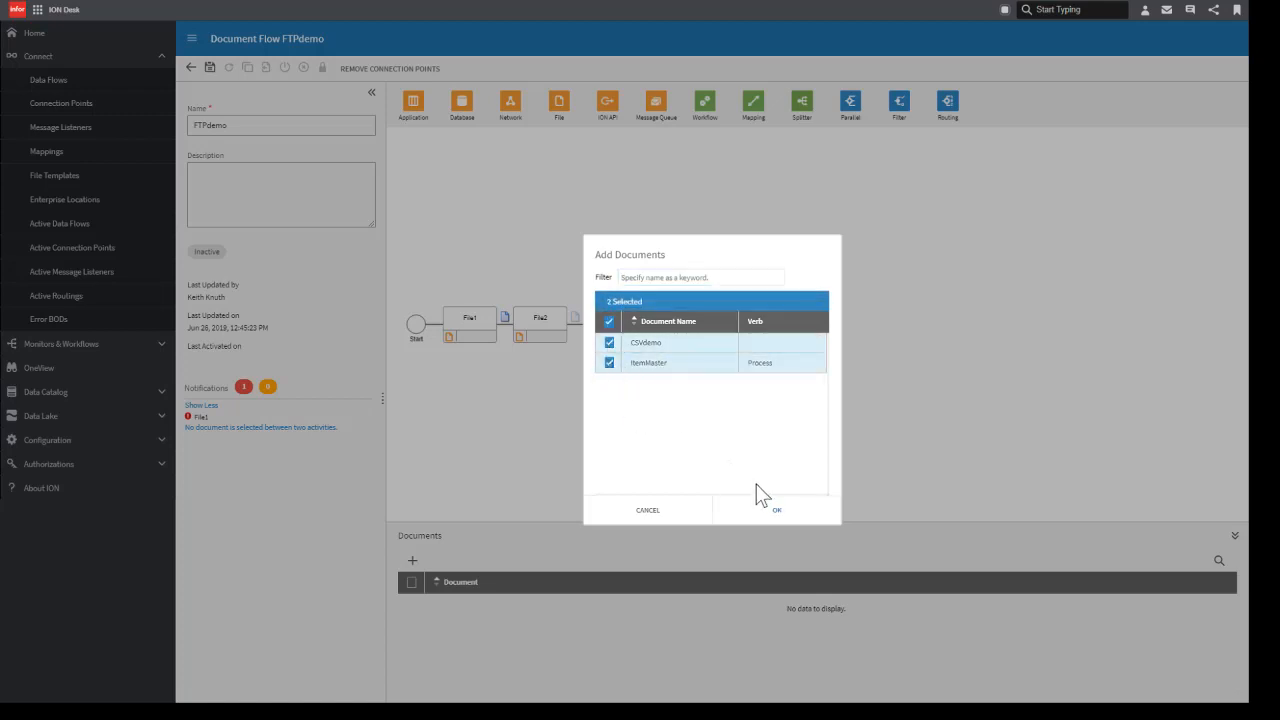
pyautogui.click(762, 512)
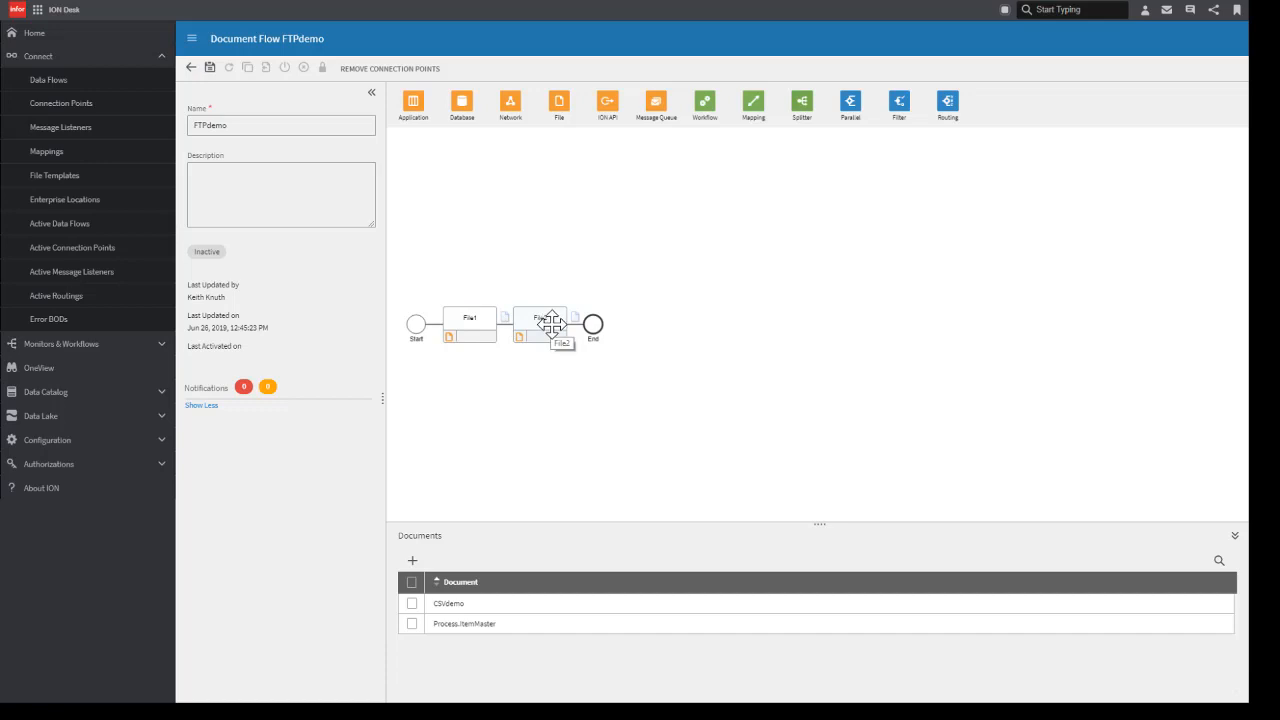
# Step: Save and activate the FTPdemo document flow
pyautogui.click(210, 68)
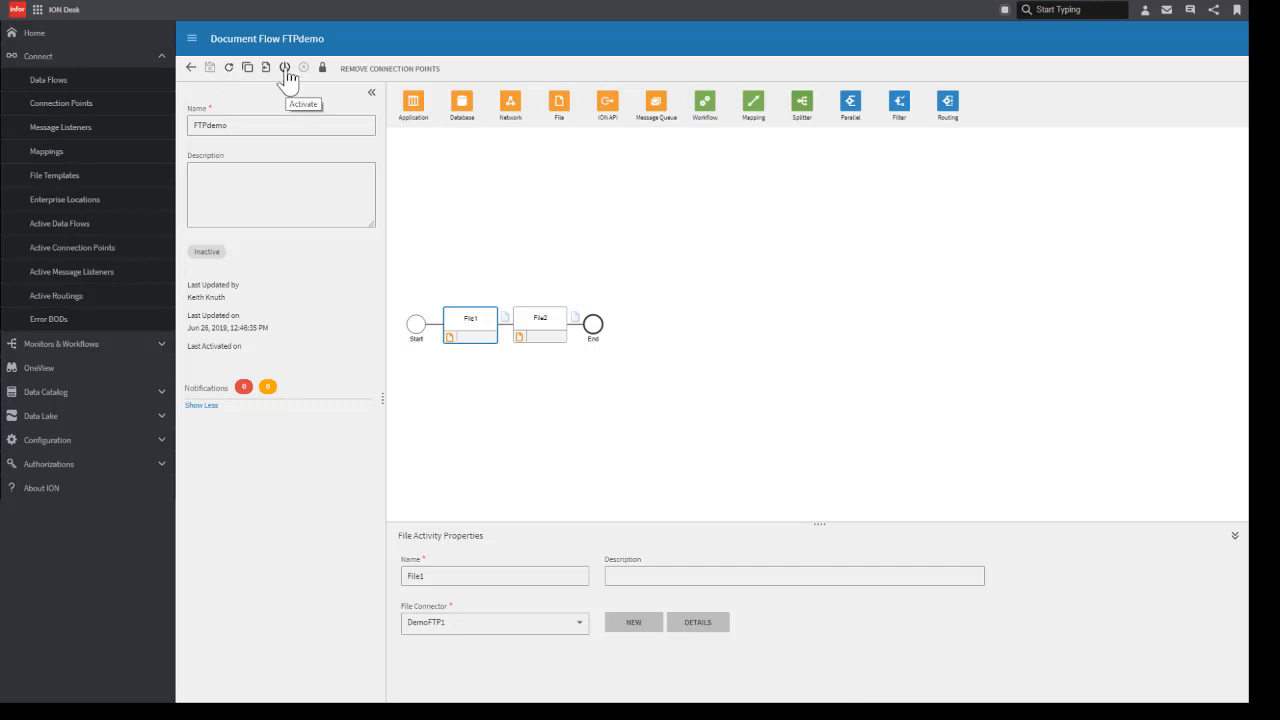
pyautogui.click(285, 70)
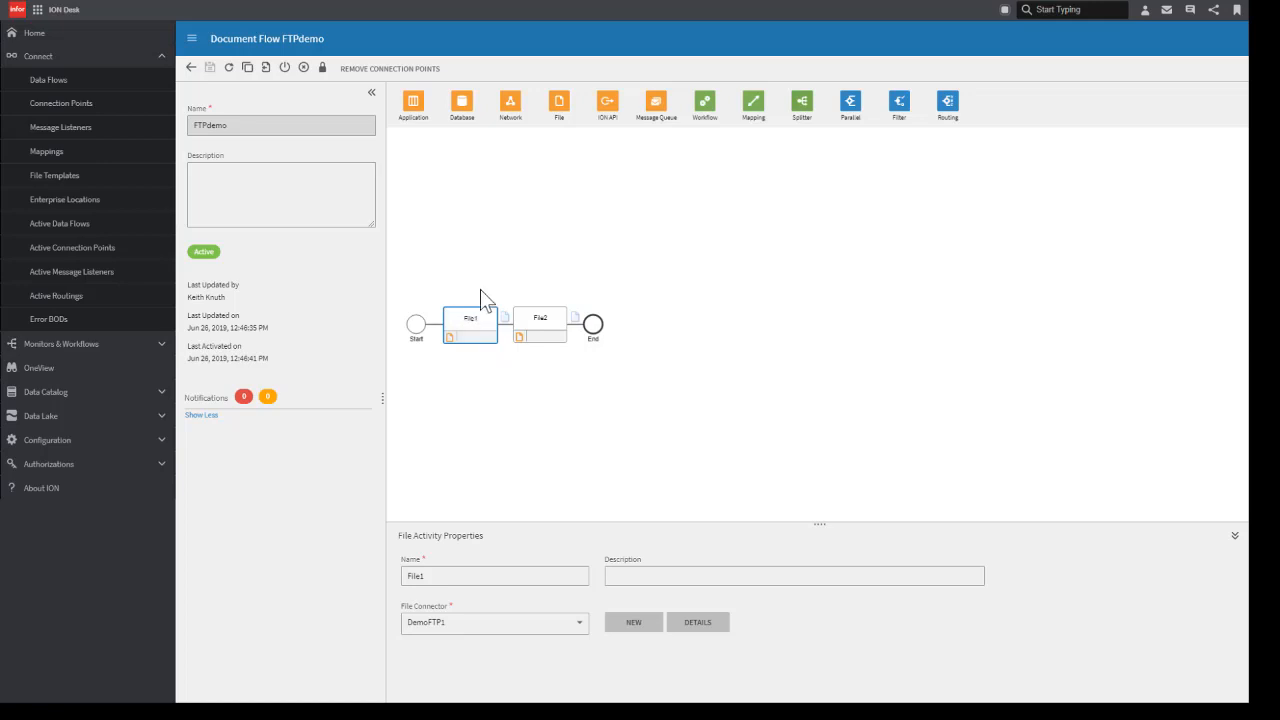
# Step: Deactivate the flow and add a Parallel block around File2 with an ION API activity in its second branch
pyautogui.click(304, 68)
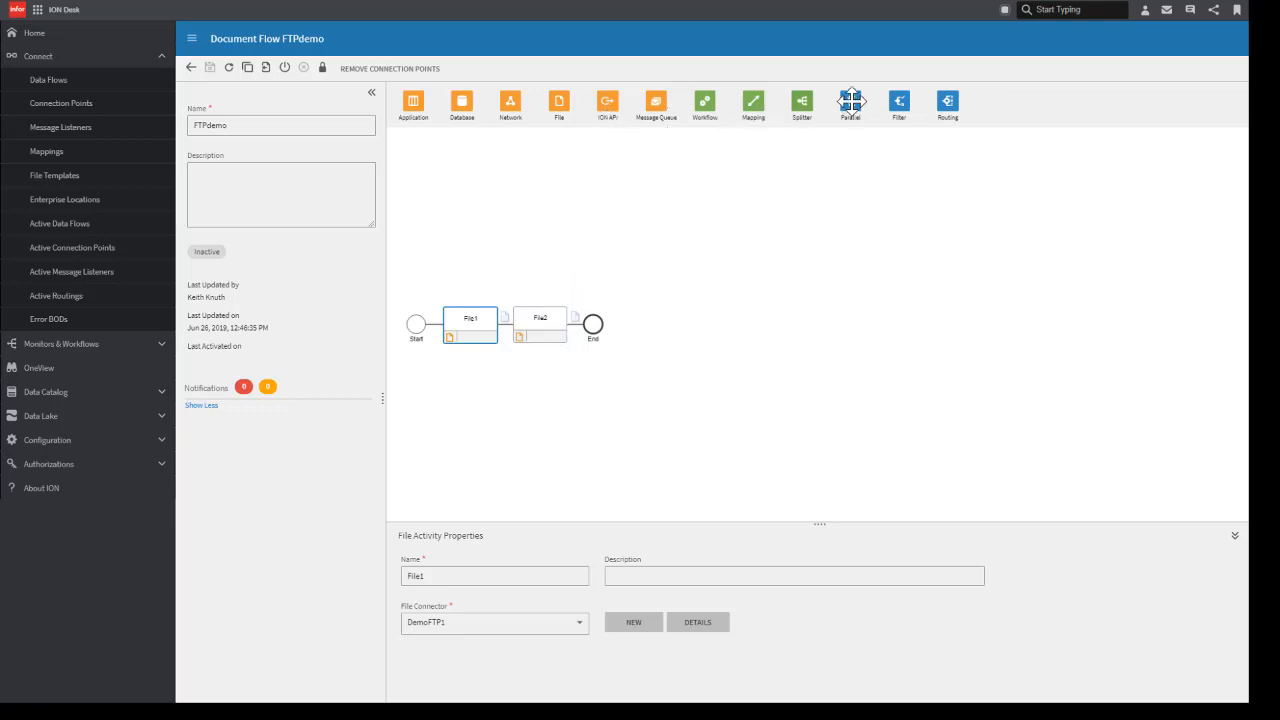
pyautogui.moveTo(851, 101); pyautogui.dragTo(507, 323)
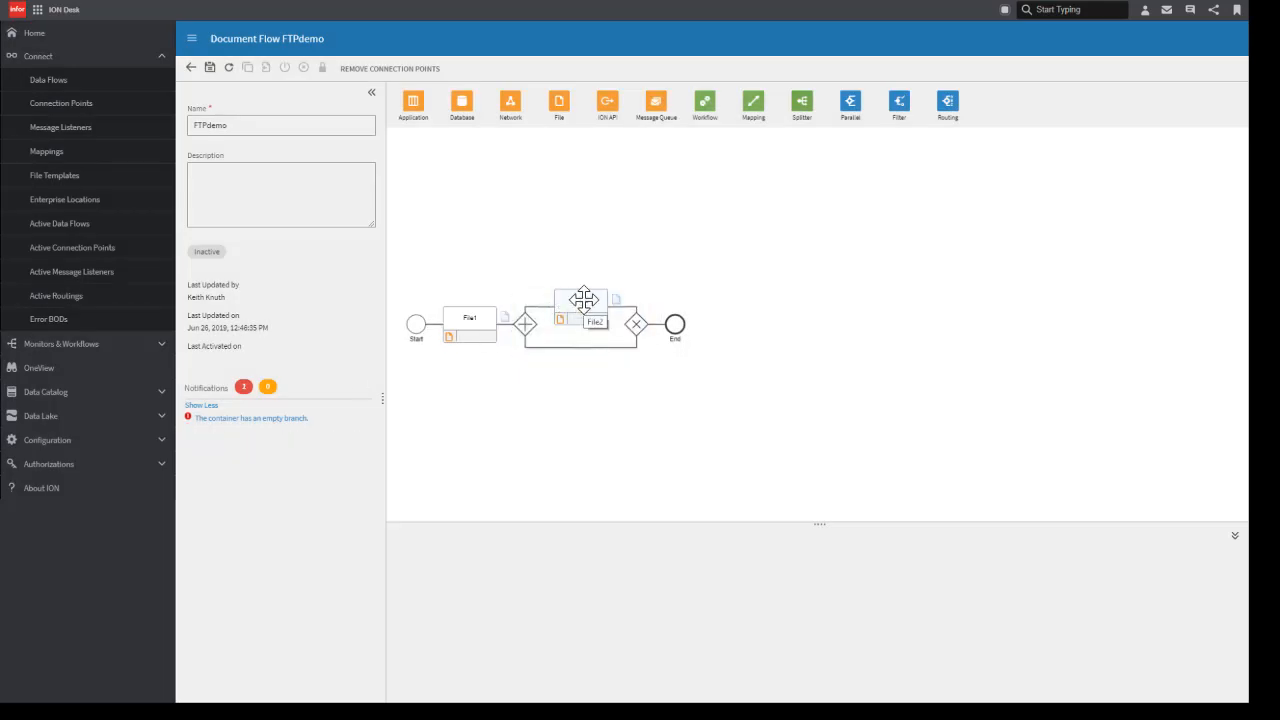
pyautogui.moveTo(606, 108); pyautogui.dragTo(582, 351)
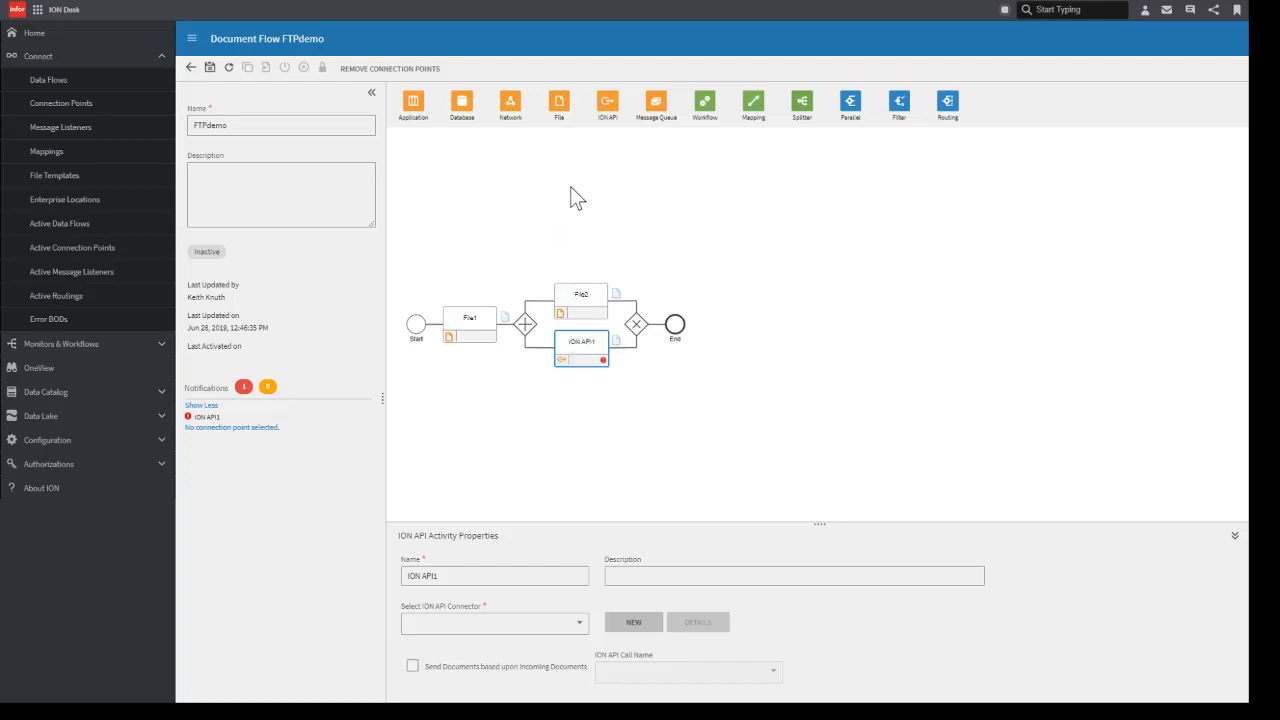
# Step: Add a Workflow activity between File1 and the Parallel block, and leave the flow without saving the changes
pyautogui.moveTo(706, 102); pyautogui.dragTo(506, 327)
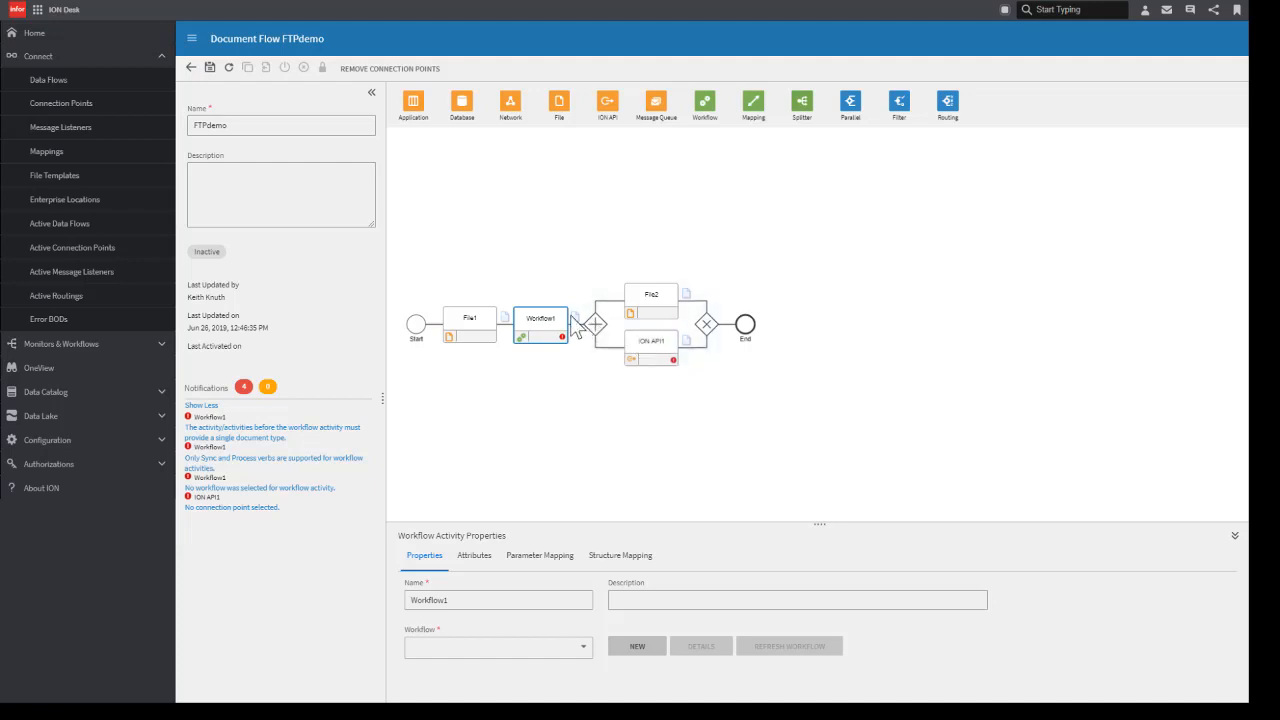
pyautogui.click(191, 68)
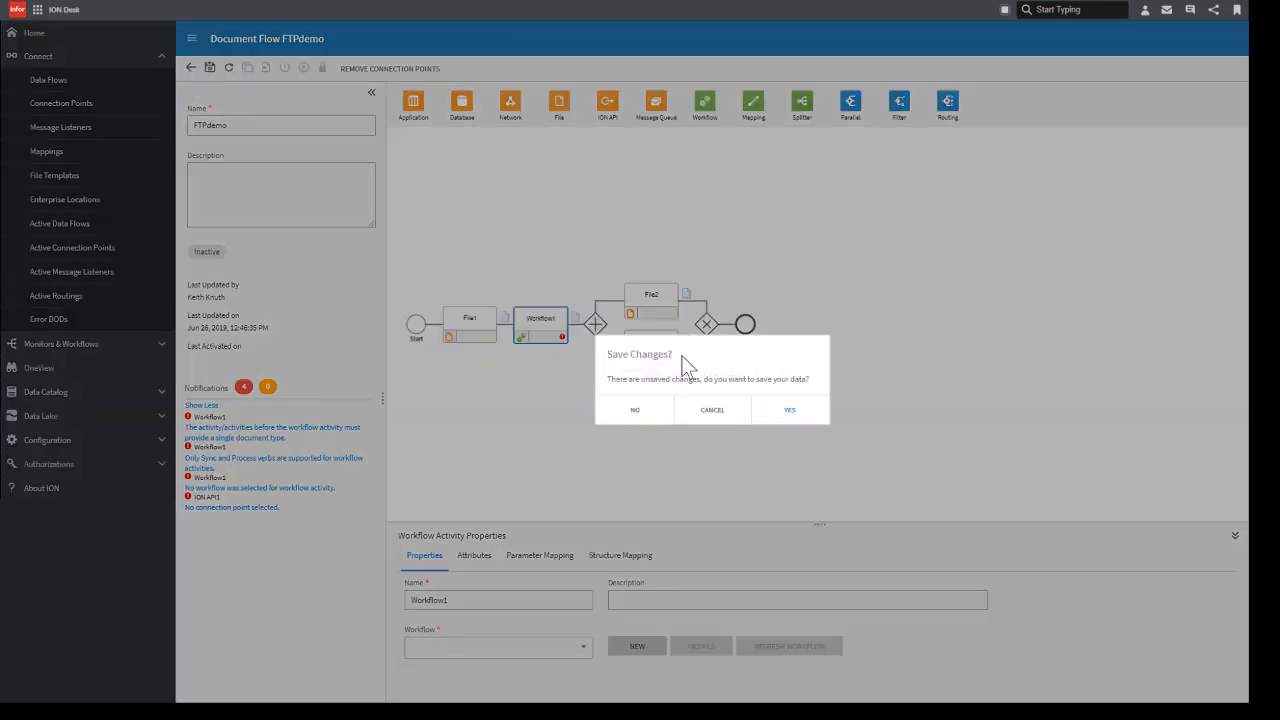
pyautogui.click(636, 411)
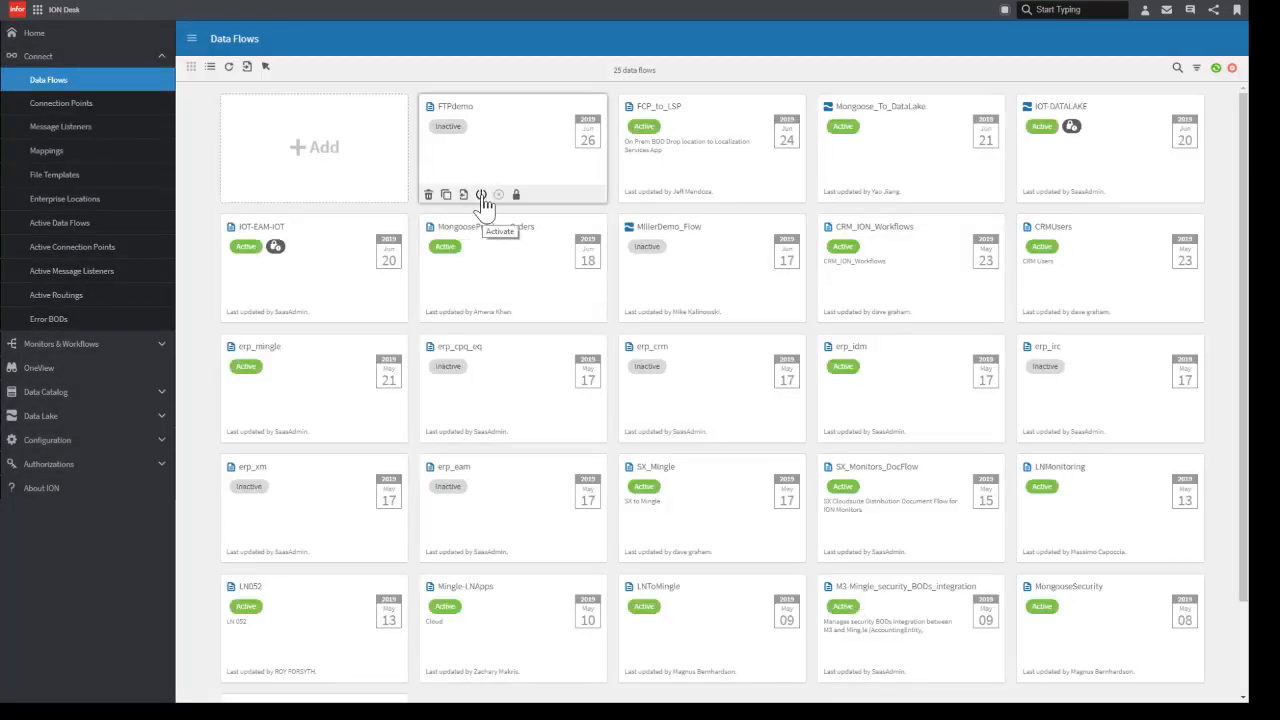
# Step: Activate the FTPdemo document flow again from the data flows overview
pyautogui.click(482, 197)
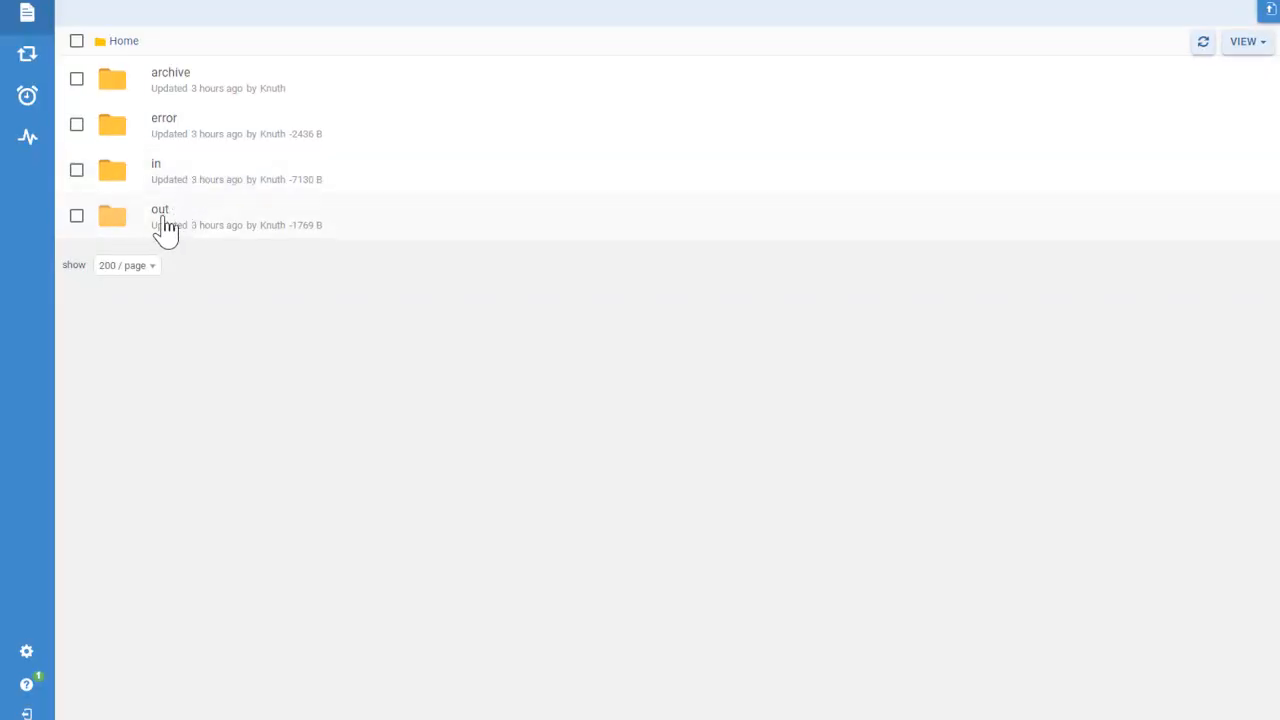
# Step: Switch to the FTP server's web file manager and upload MyCSV.csv to the out folder
pyautogui.click(160, 212)
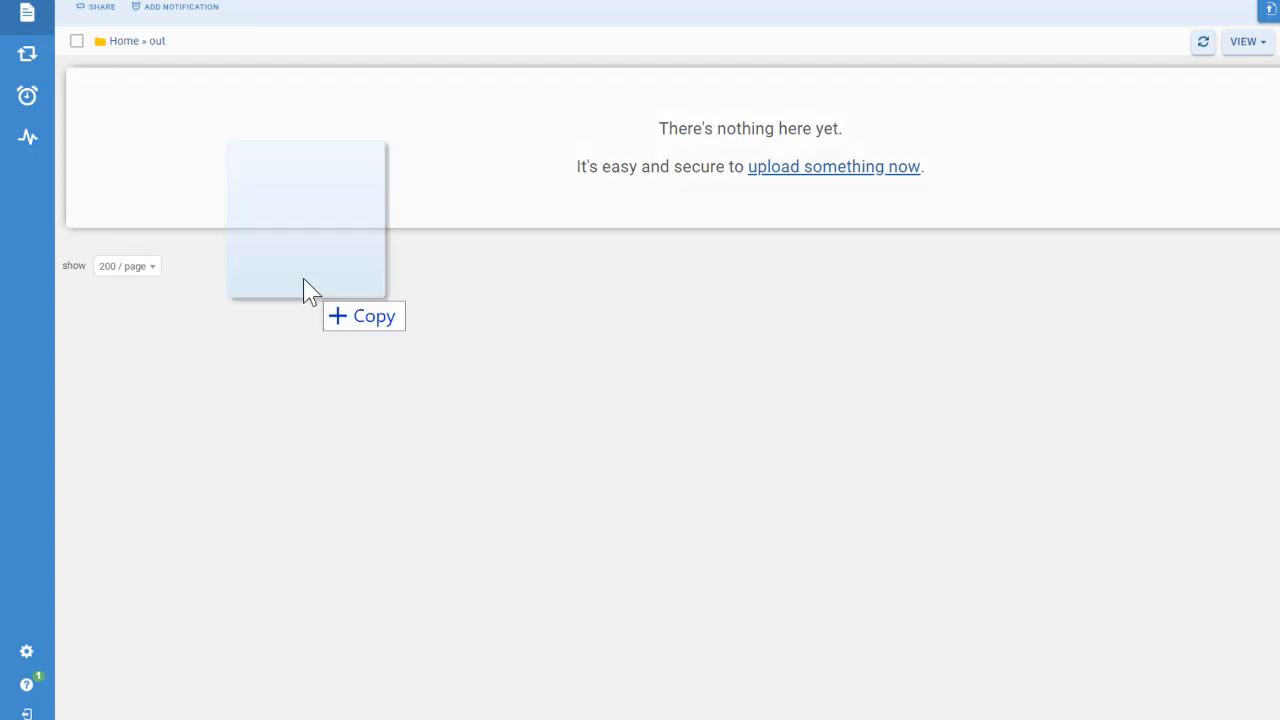
pyautogui.moveTo(306, 289); pyautogui.dragTo(238, 160)
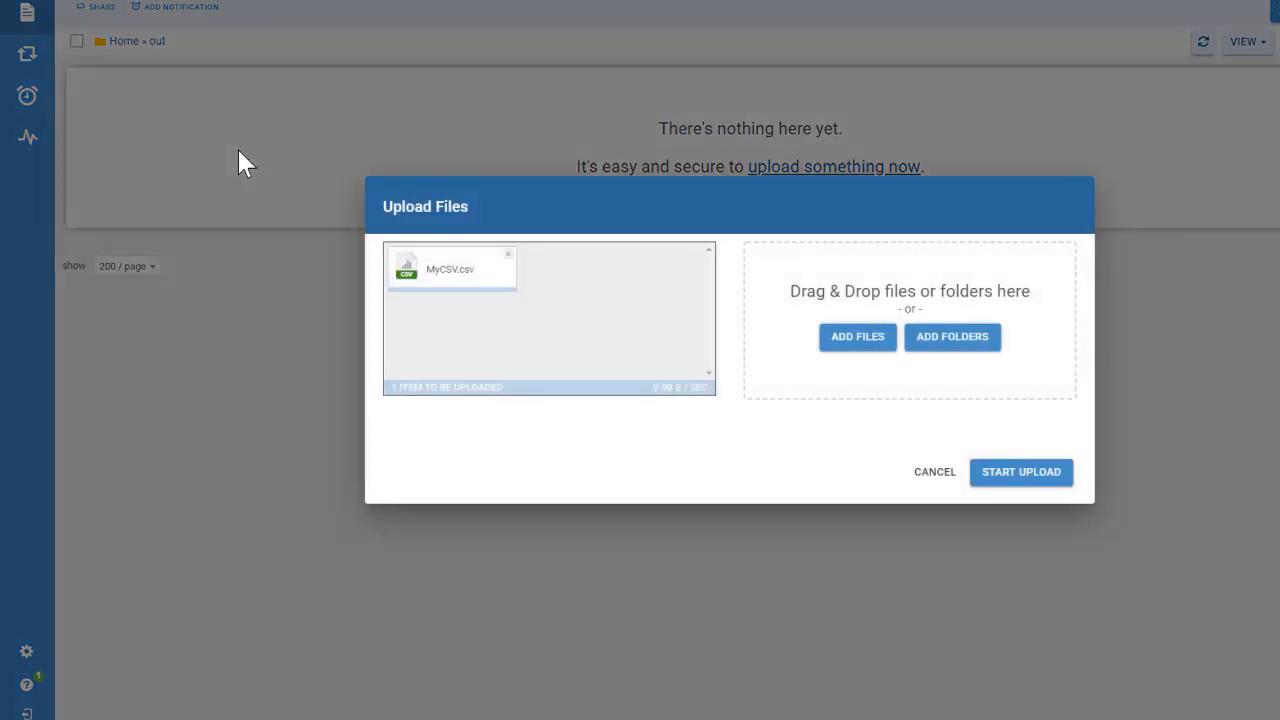
pyautogui.click(1024, 478)
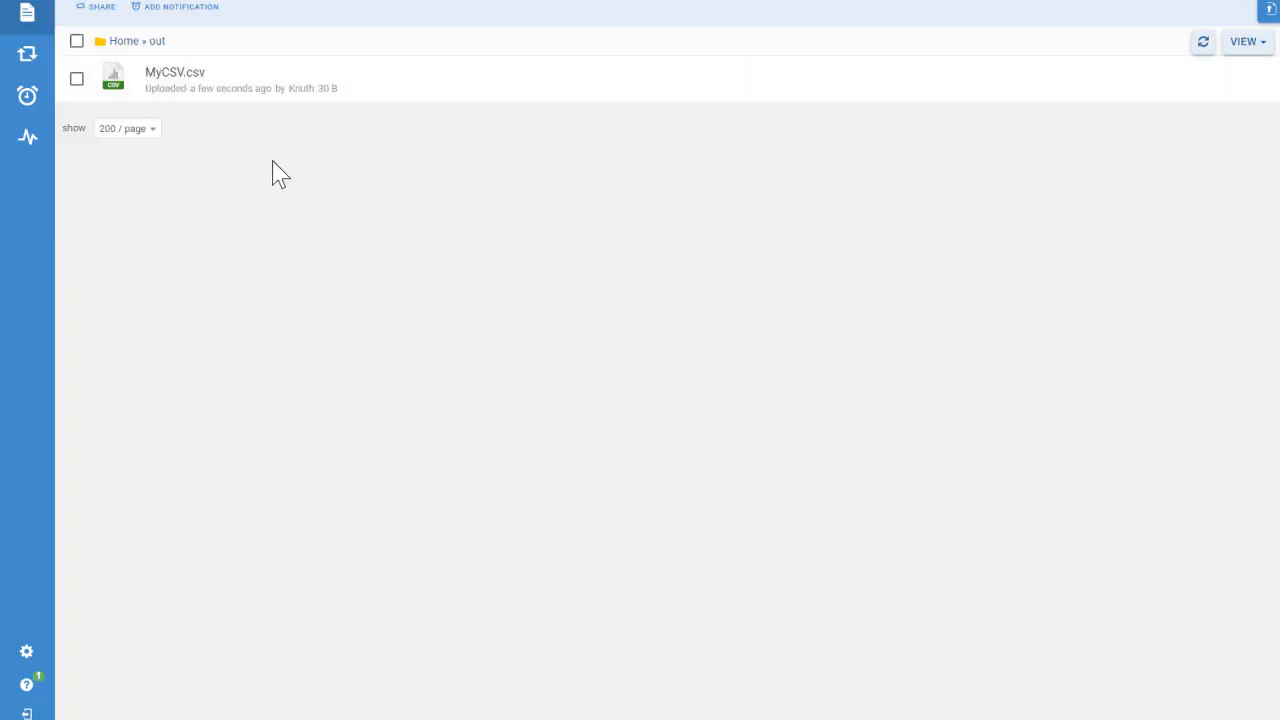
# Step: Refresh the out folder to check whether MyCSV.csv is picked up, and examine the archive folder for the processed file
pyautogui.press('F5')
pyautogui.press('F5')
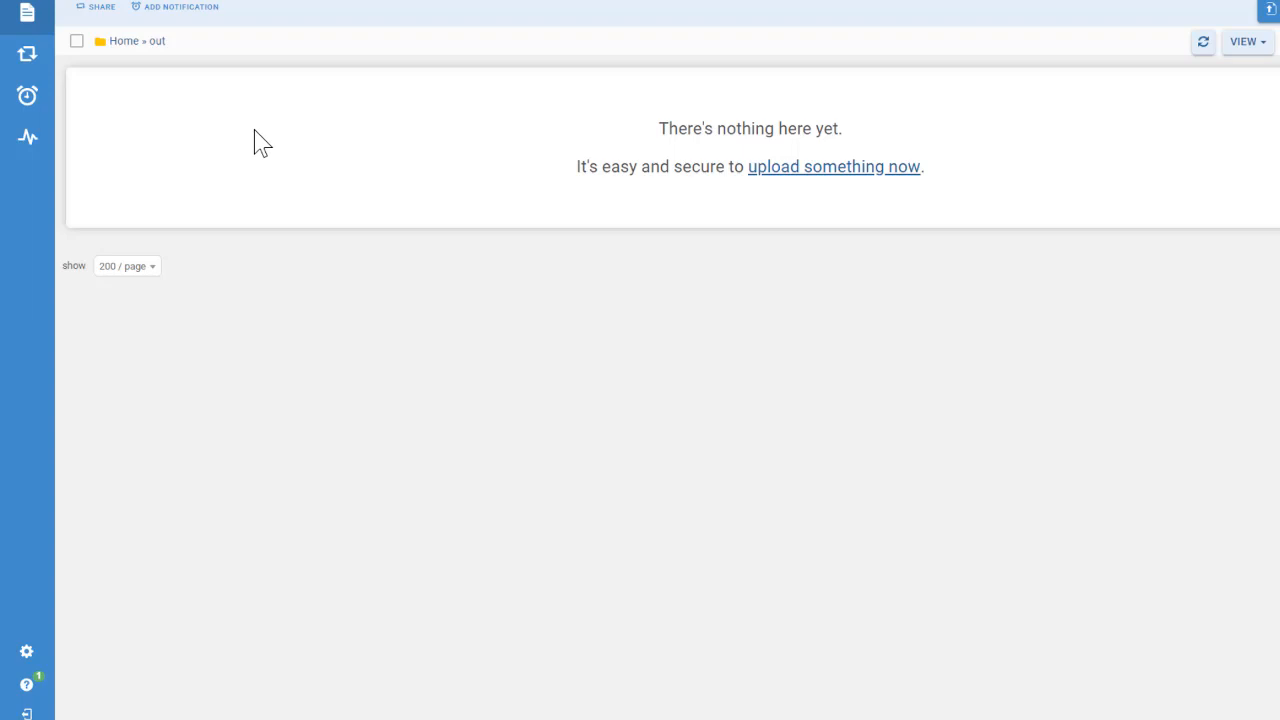
pyautogui.click(128, 45)
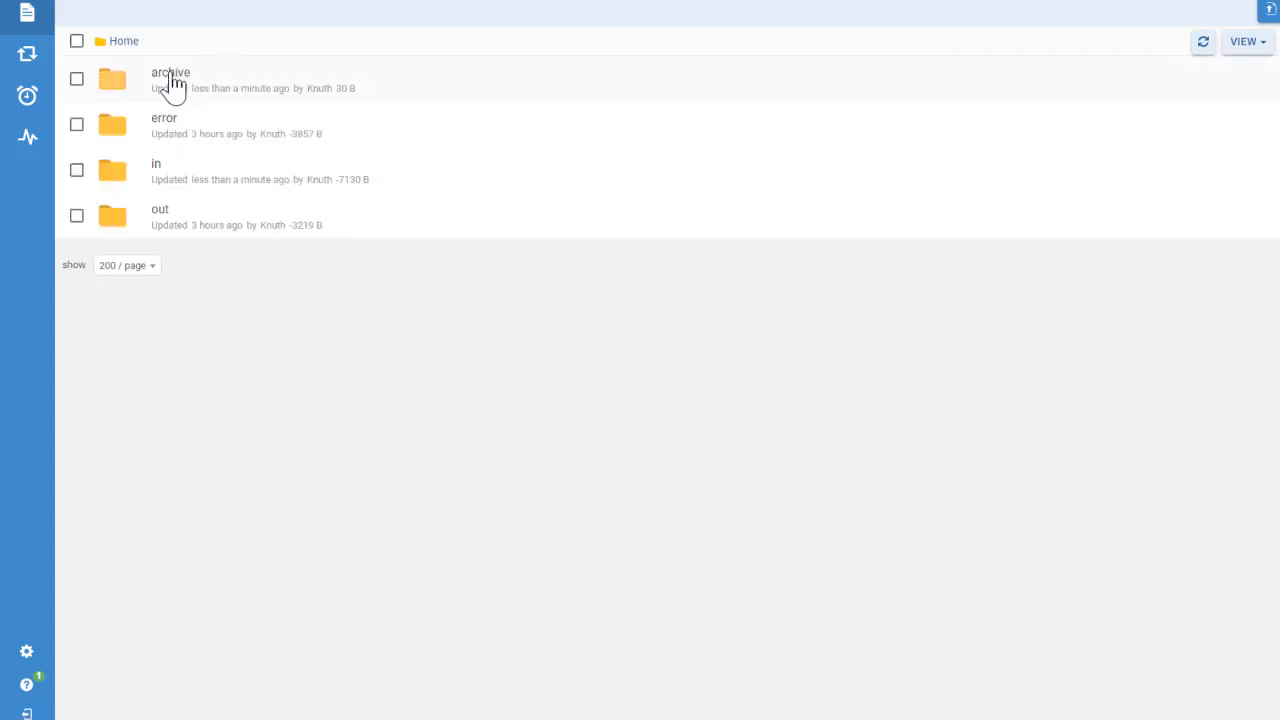
pyautogui.click(171, 80)
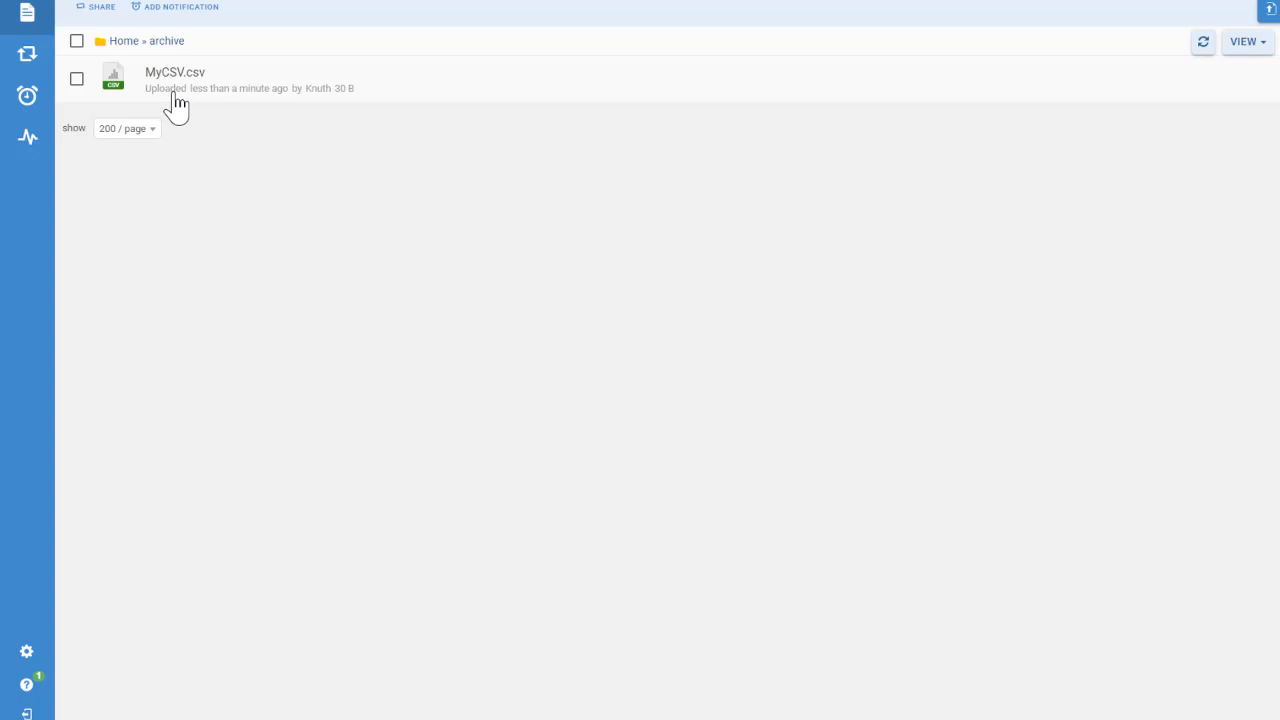
pyautogui.click(114, 41)
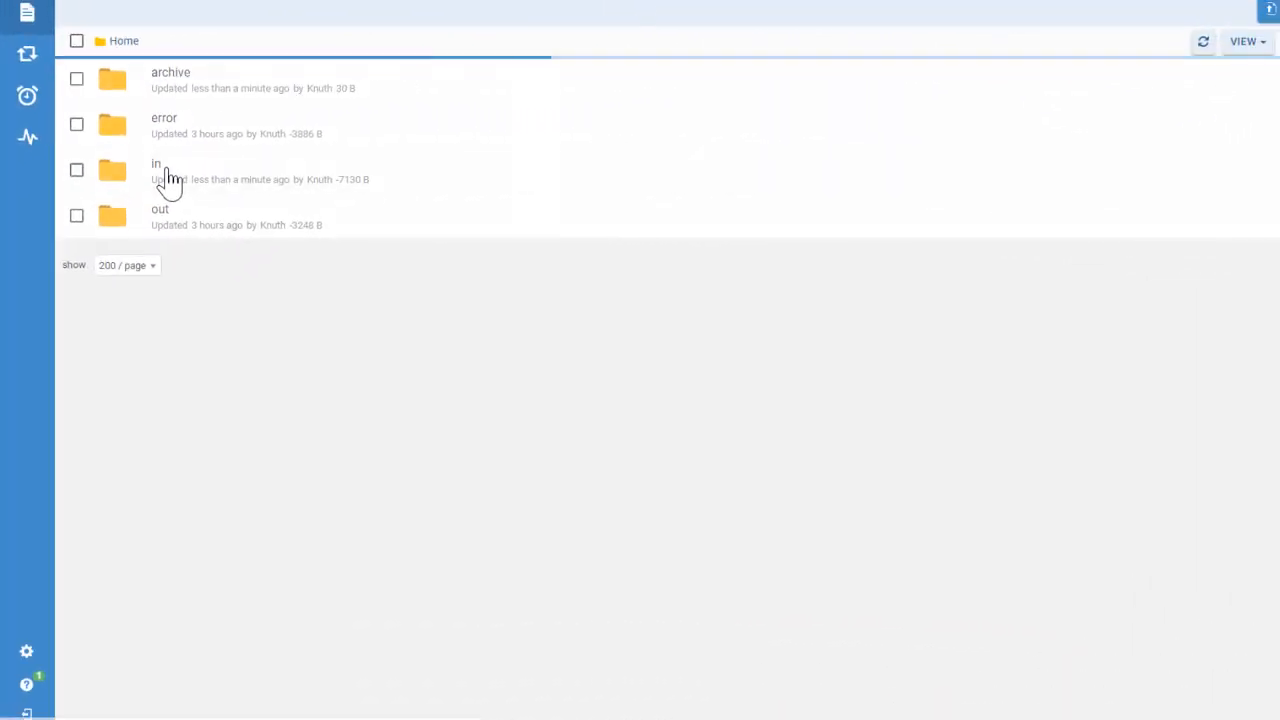
pyautogui.click(586, 148)
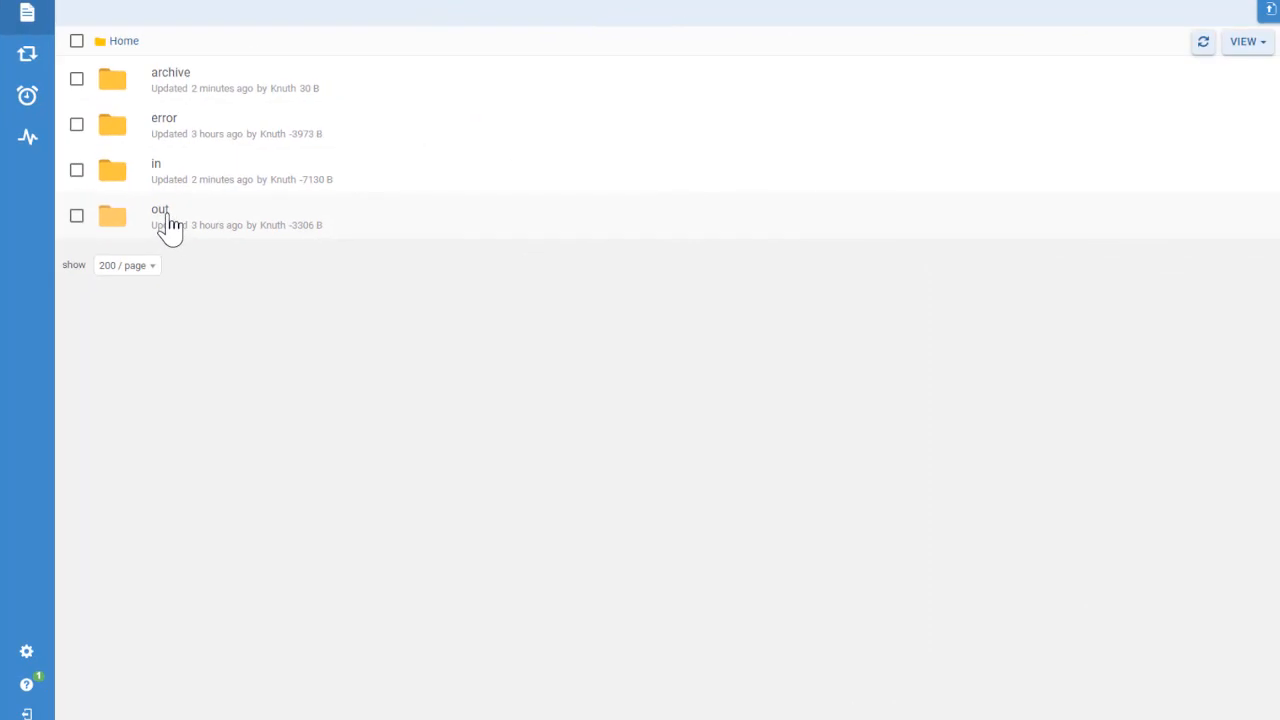
# Step: Upload ProcessItemMaster.xml to the out folder on the FTP server
pyautogui.click(169, 214)
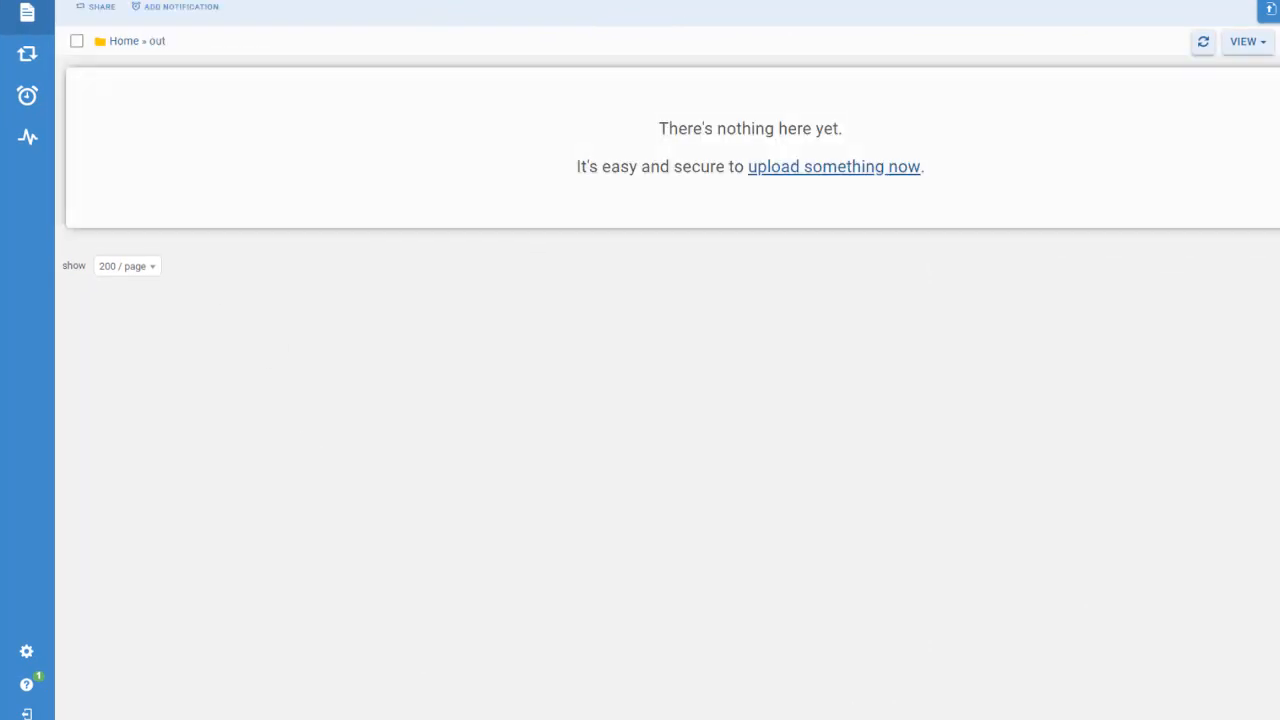
pyautogui.moveTo(106, 520); pyautogui.dragTo(210, 175)
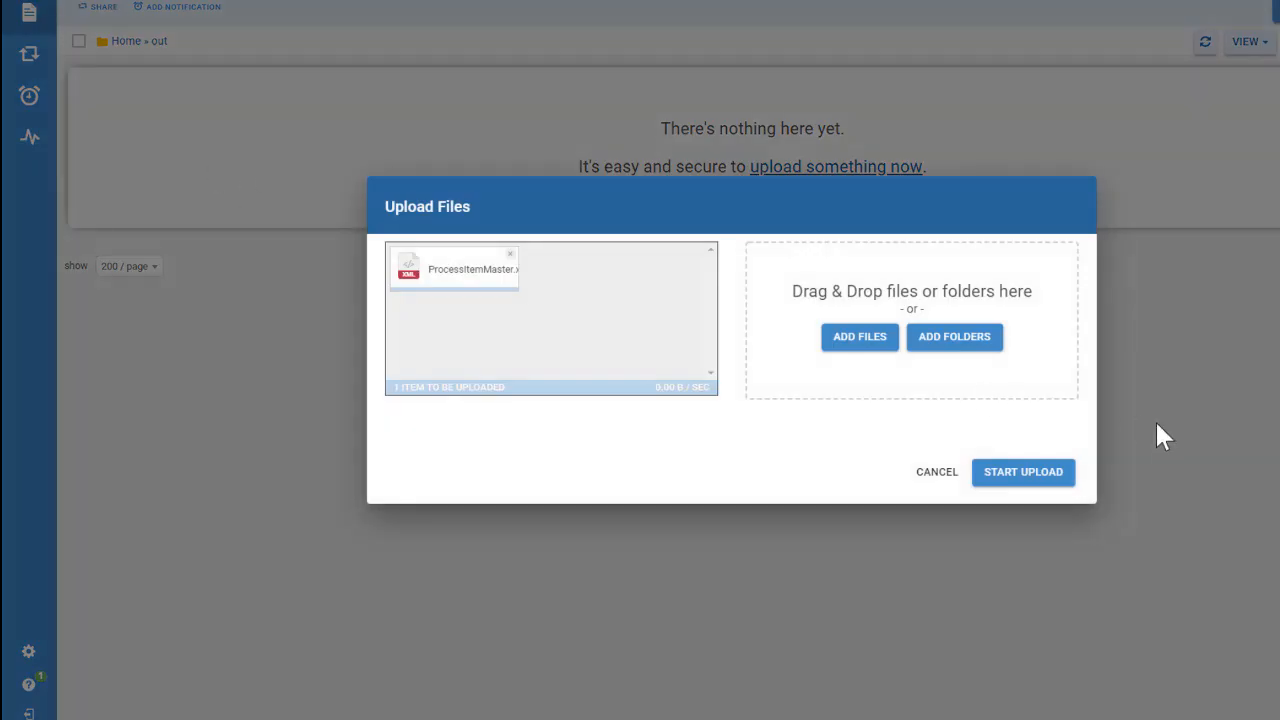
pyautogui.click(1016, 480)
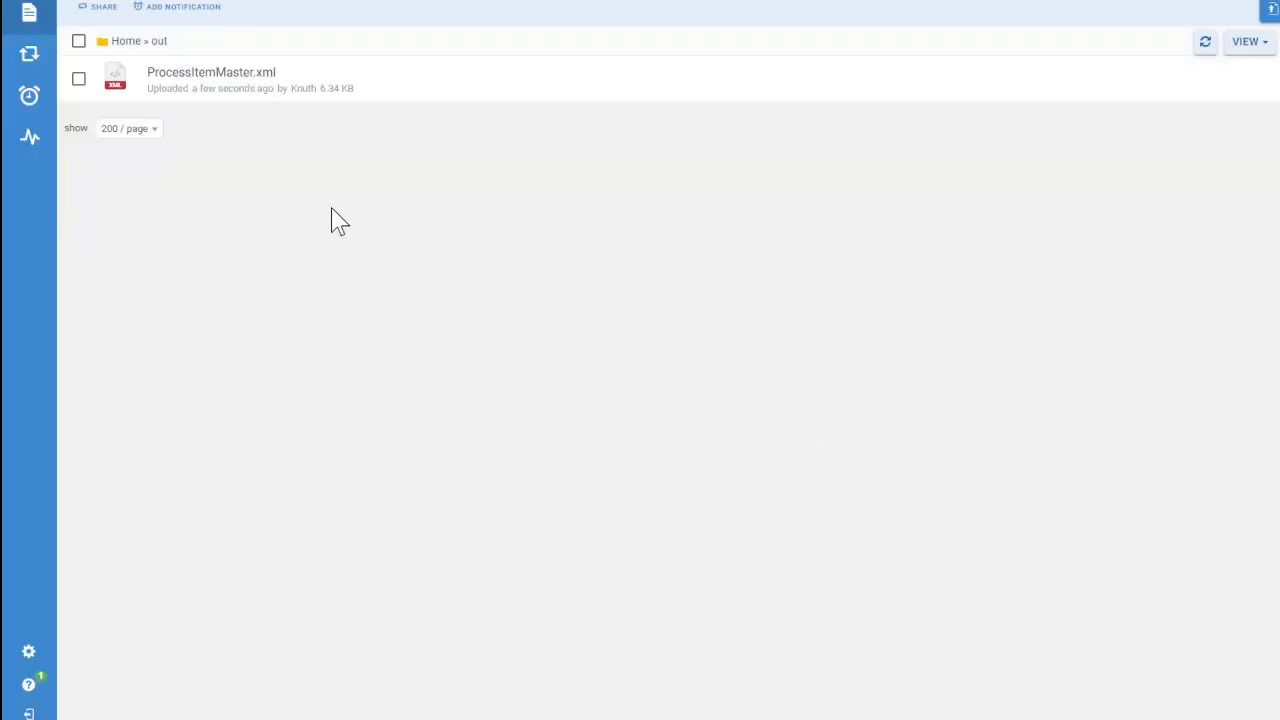
# Step: Refresh the out folder to follow the processing of ProcessItemMaster.xml, and examine the in folder for the delivered files
pyautogui.click(176, 80)
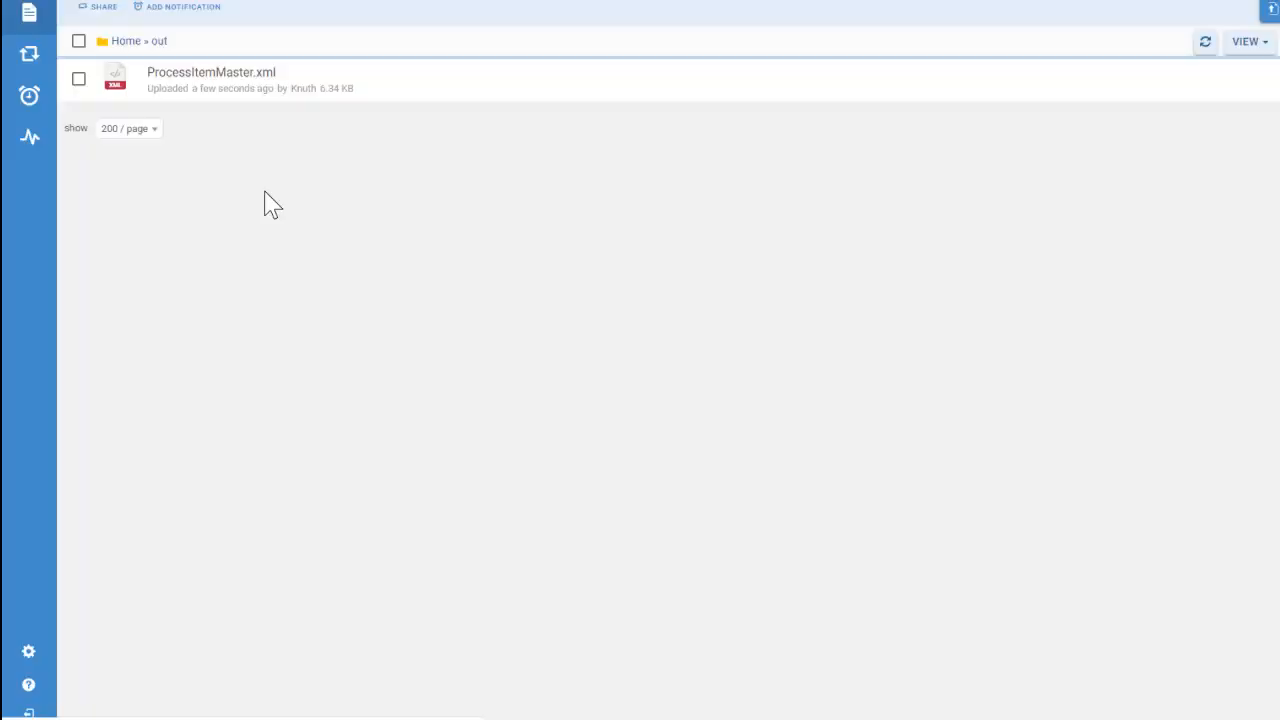
pyautogui.click(1208, 44)
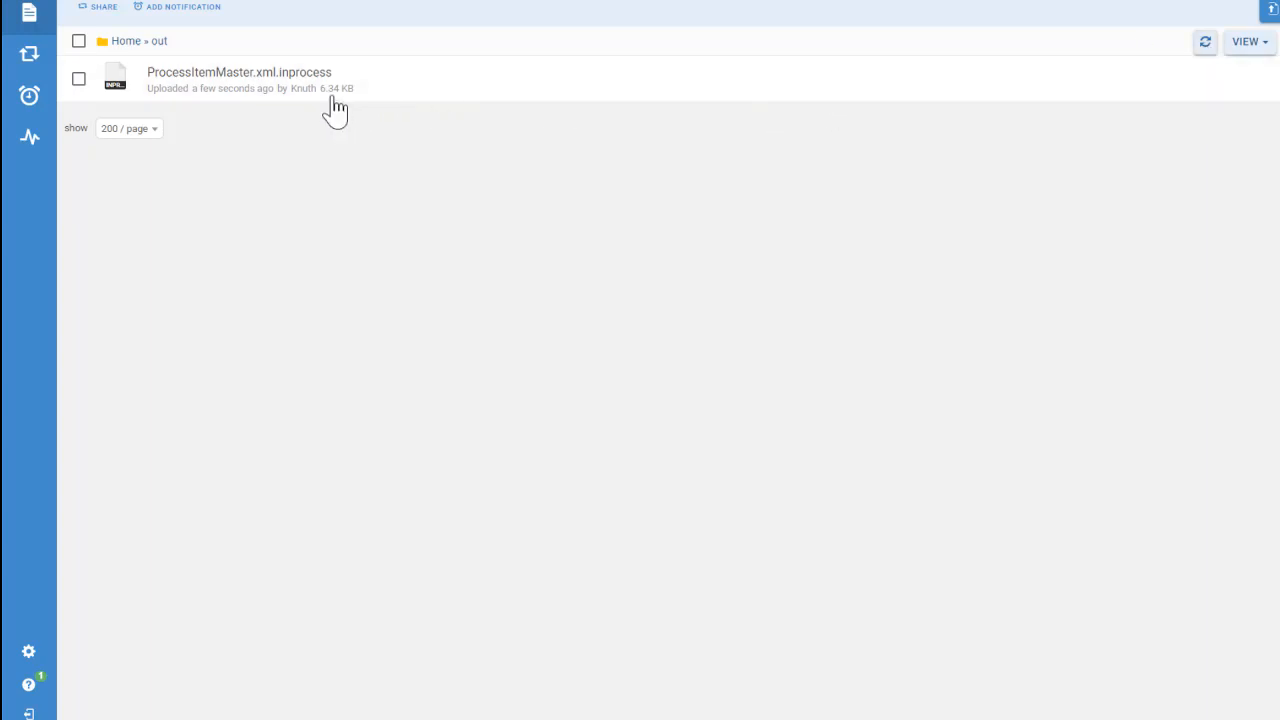
pyautogui.click(1206, 47)
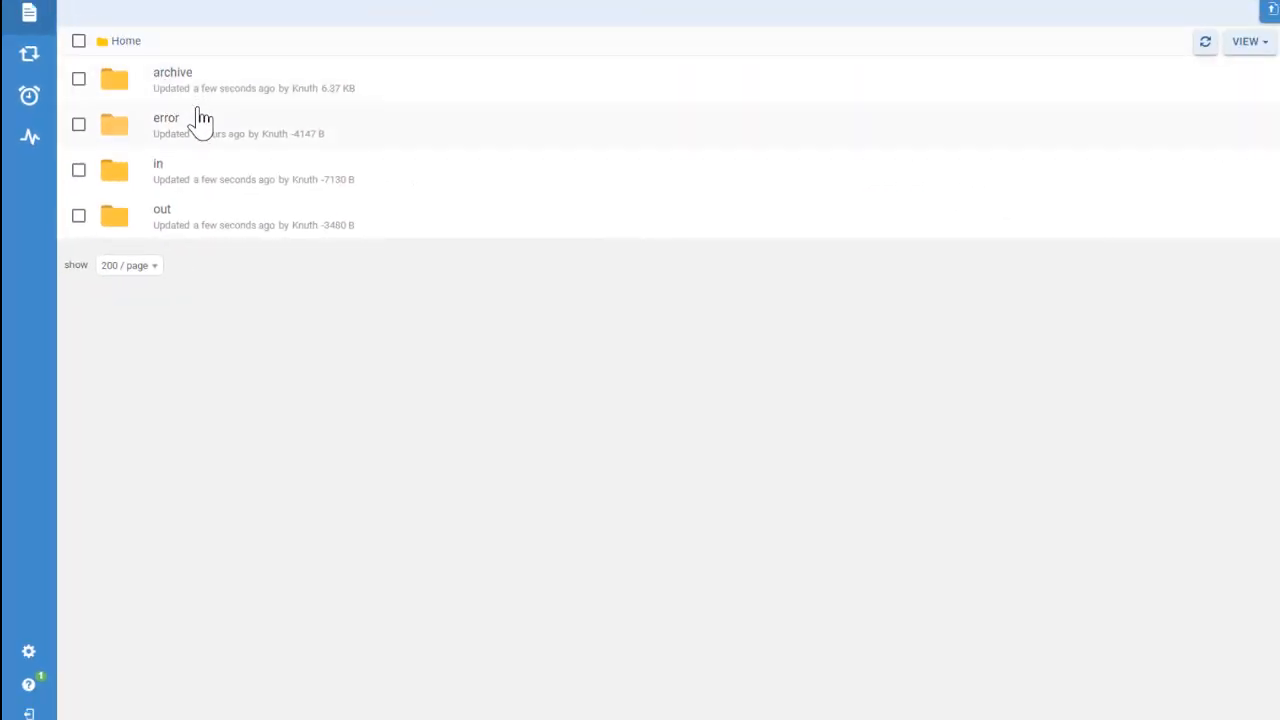
pyautogui.click(162, 176)
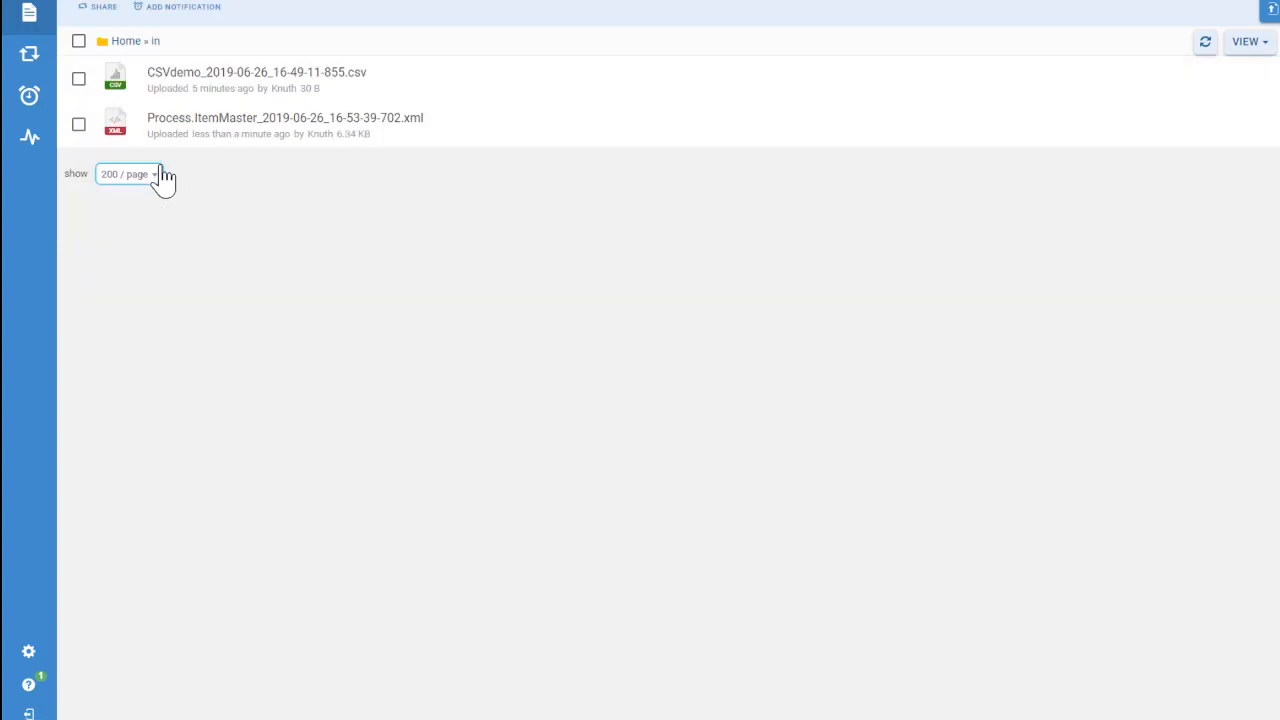